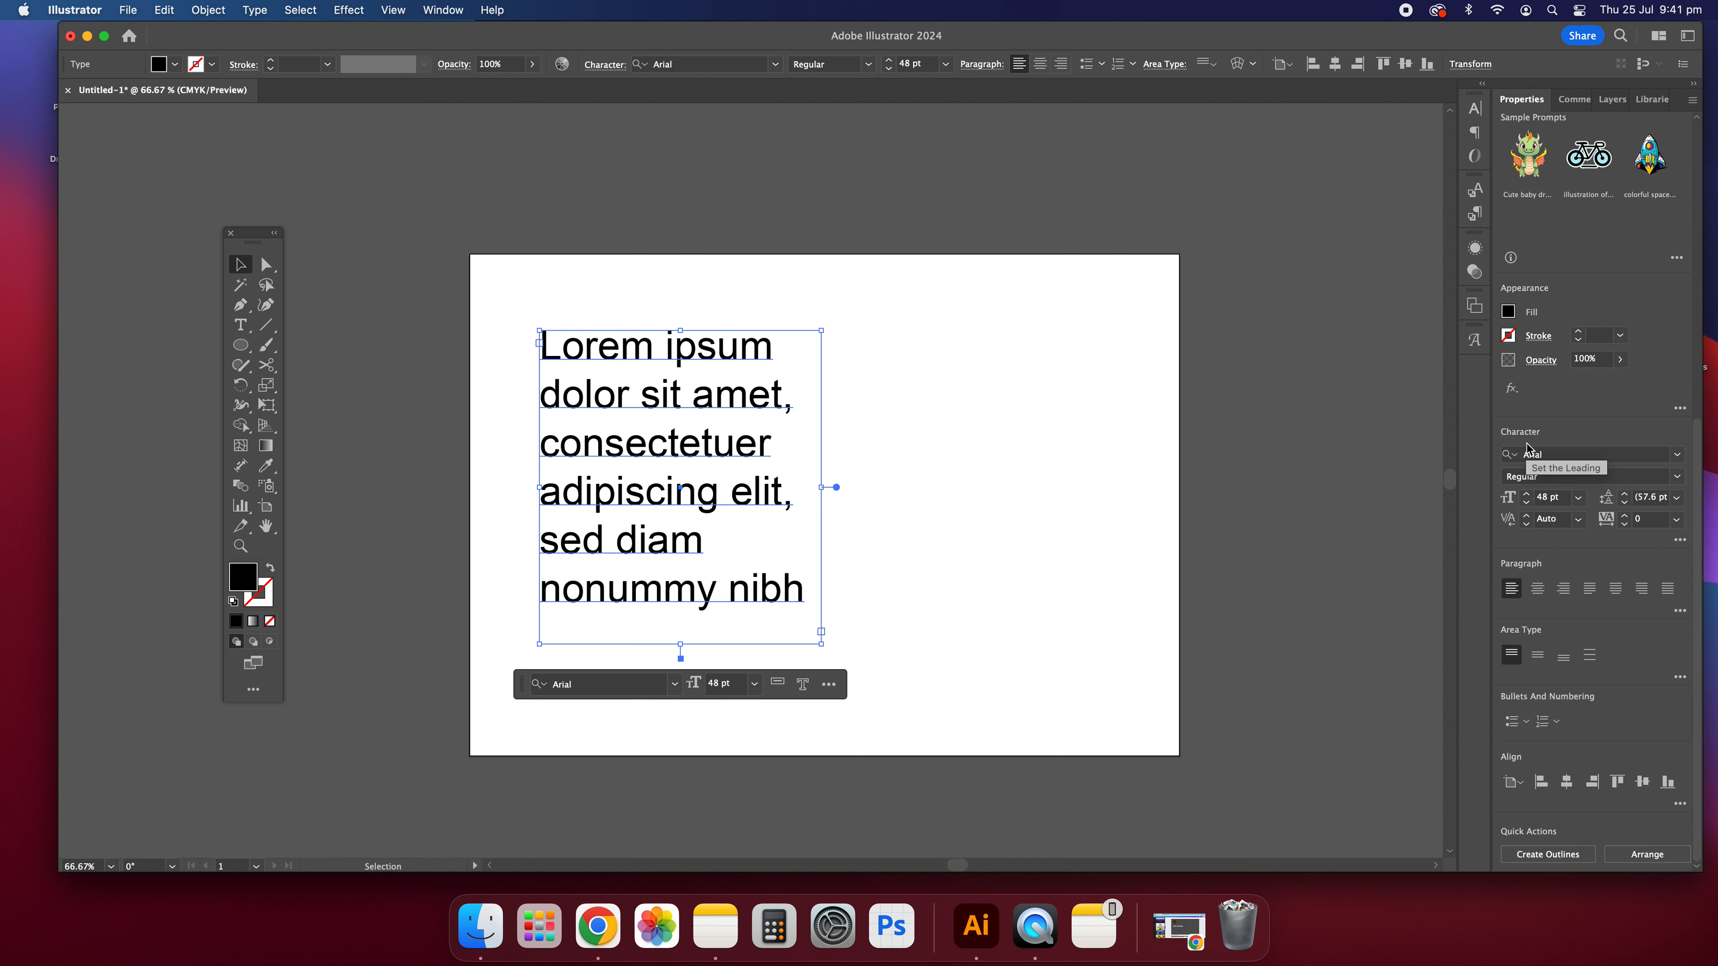
# Step: Try the Essentials workspace and the Essentials Classic workspace
pyautogui.click(1687, 37)
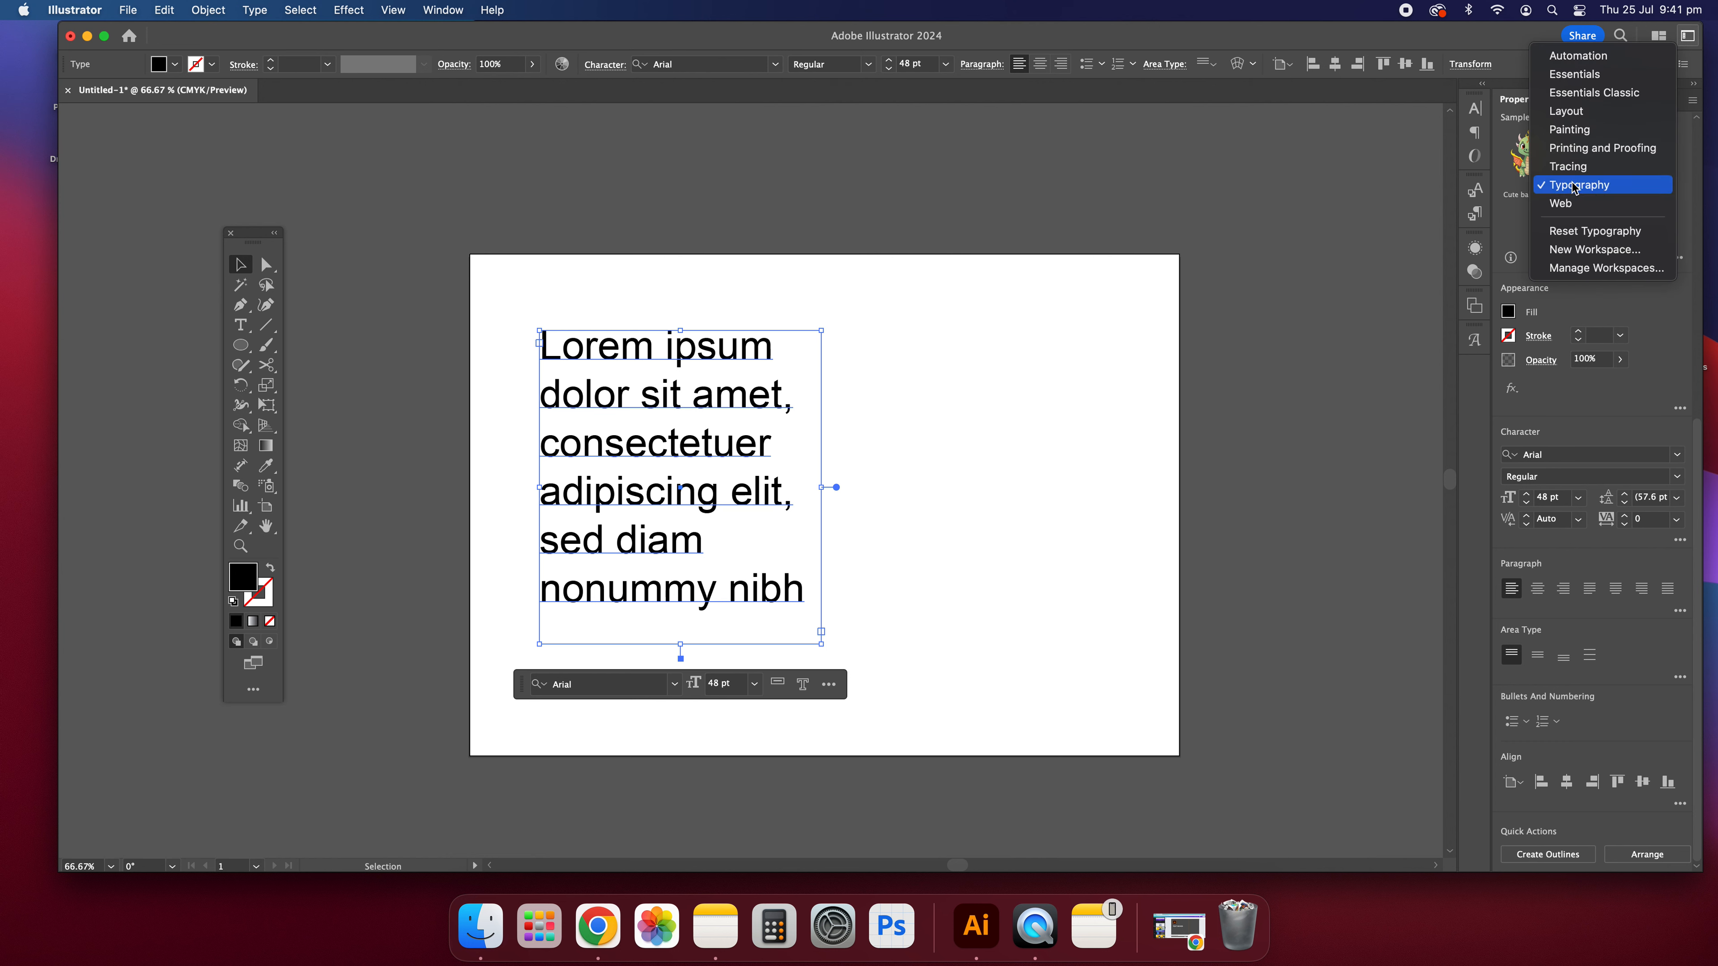
pyautogui.click(1579, 74)
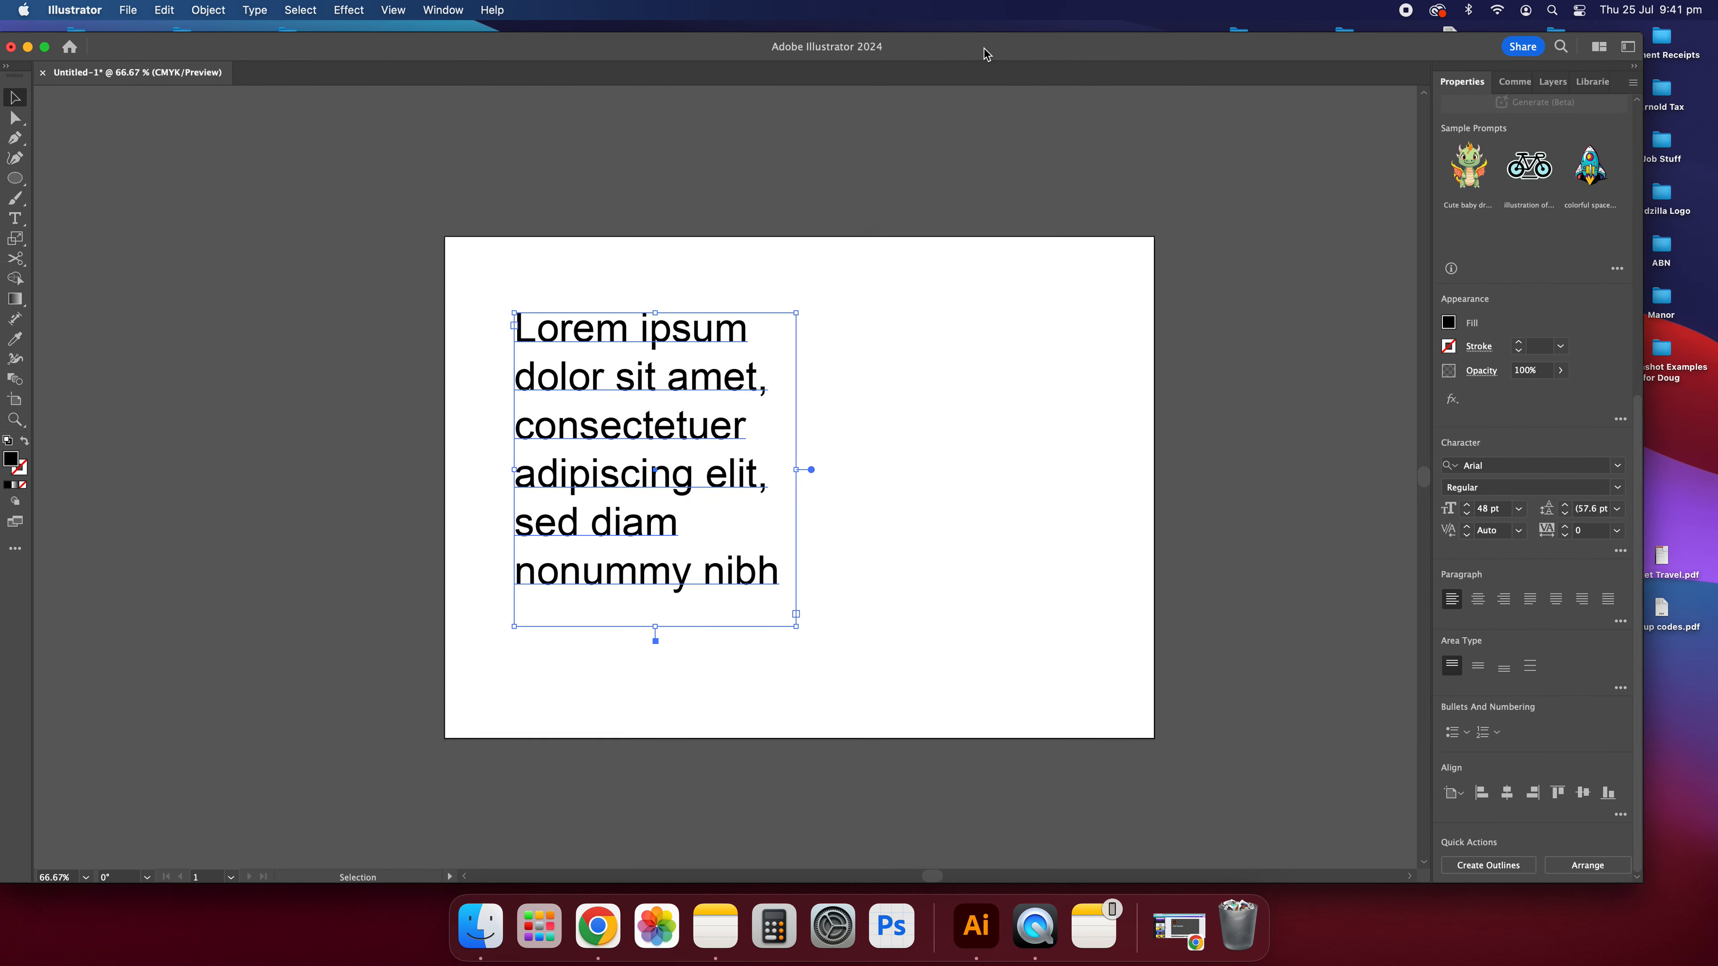
pyautogui.click(1697, 37)
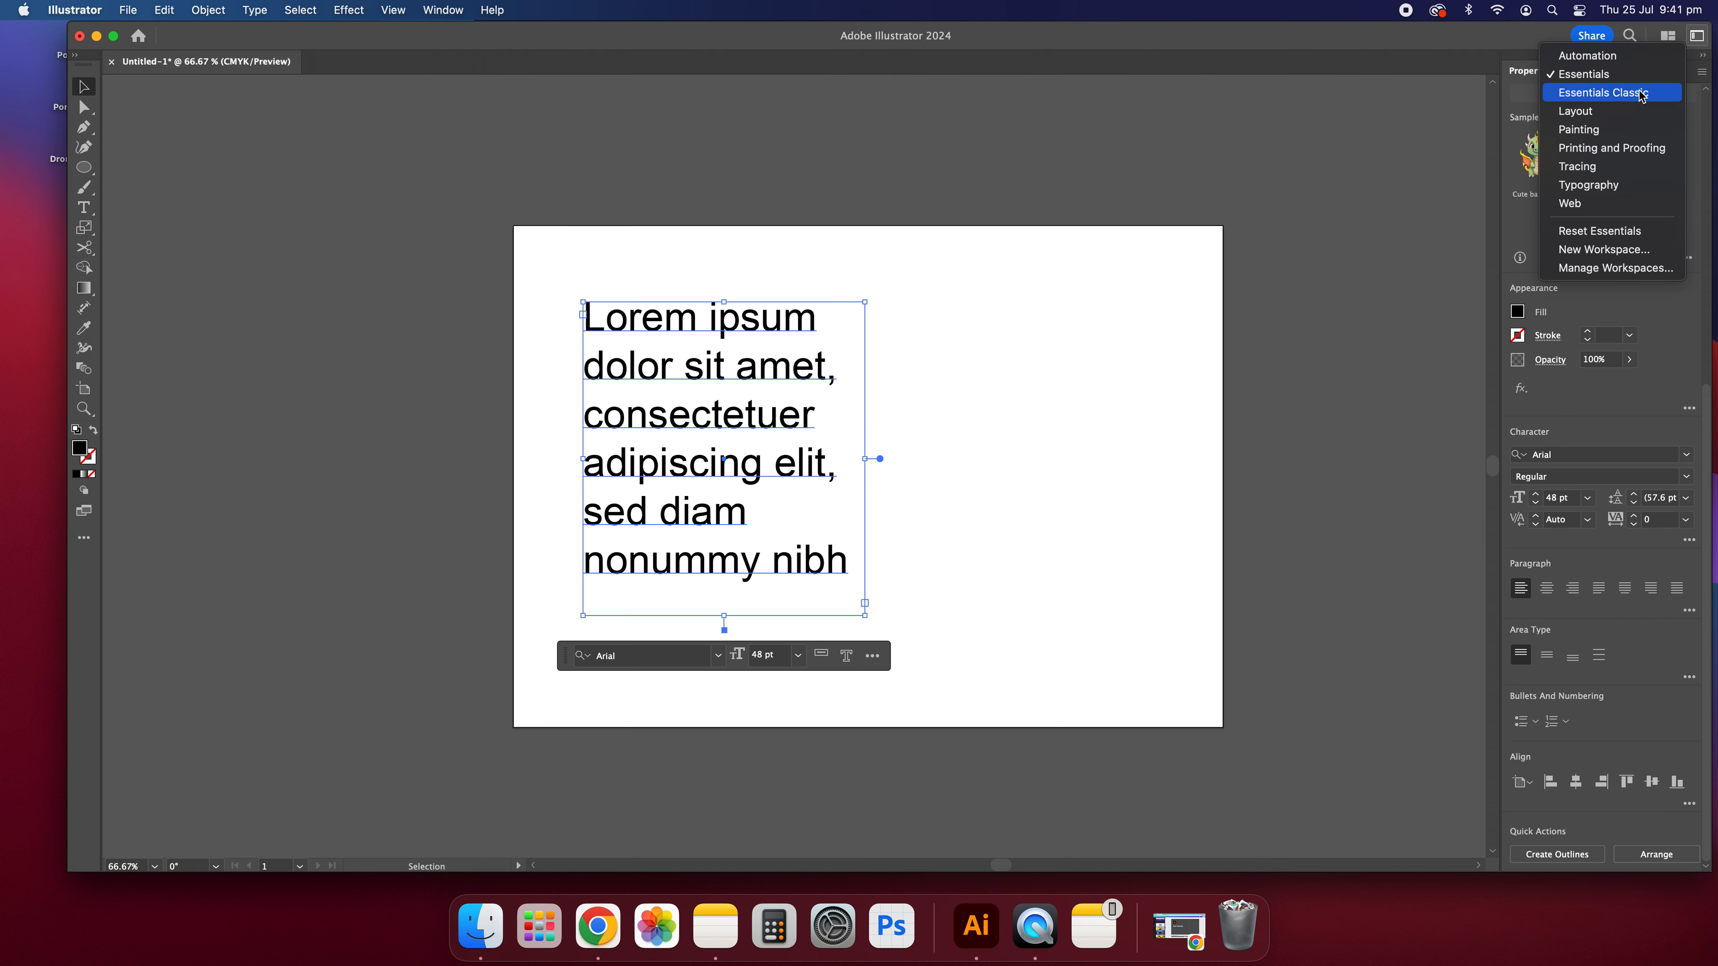
pyautogui.click(1609, 95)
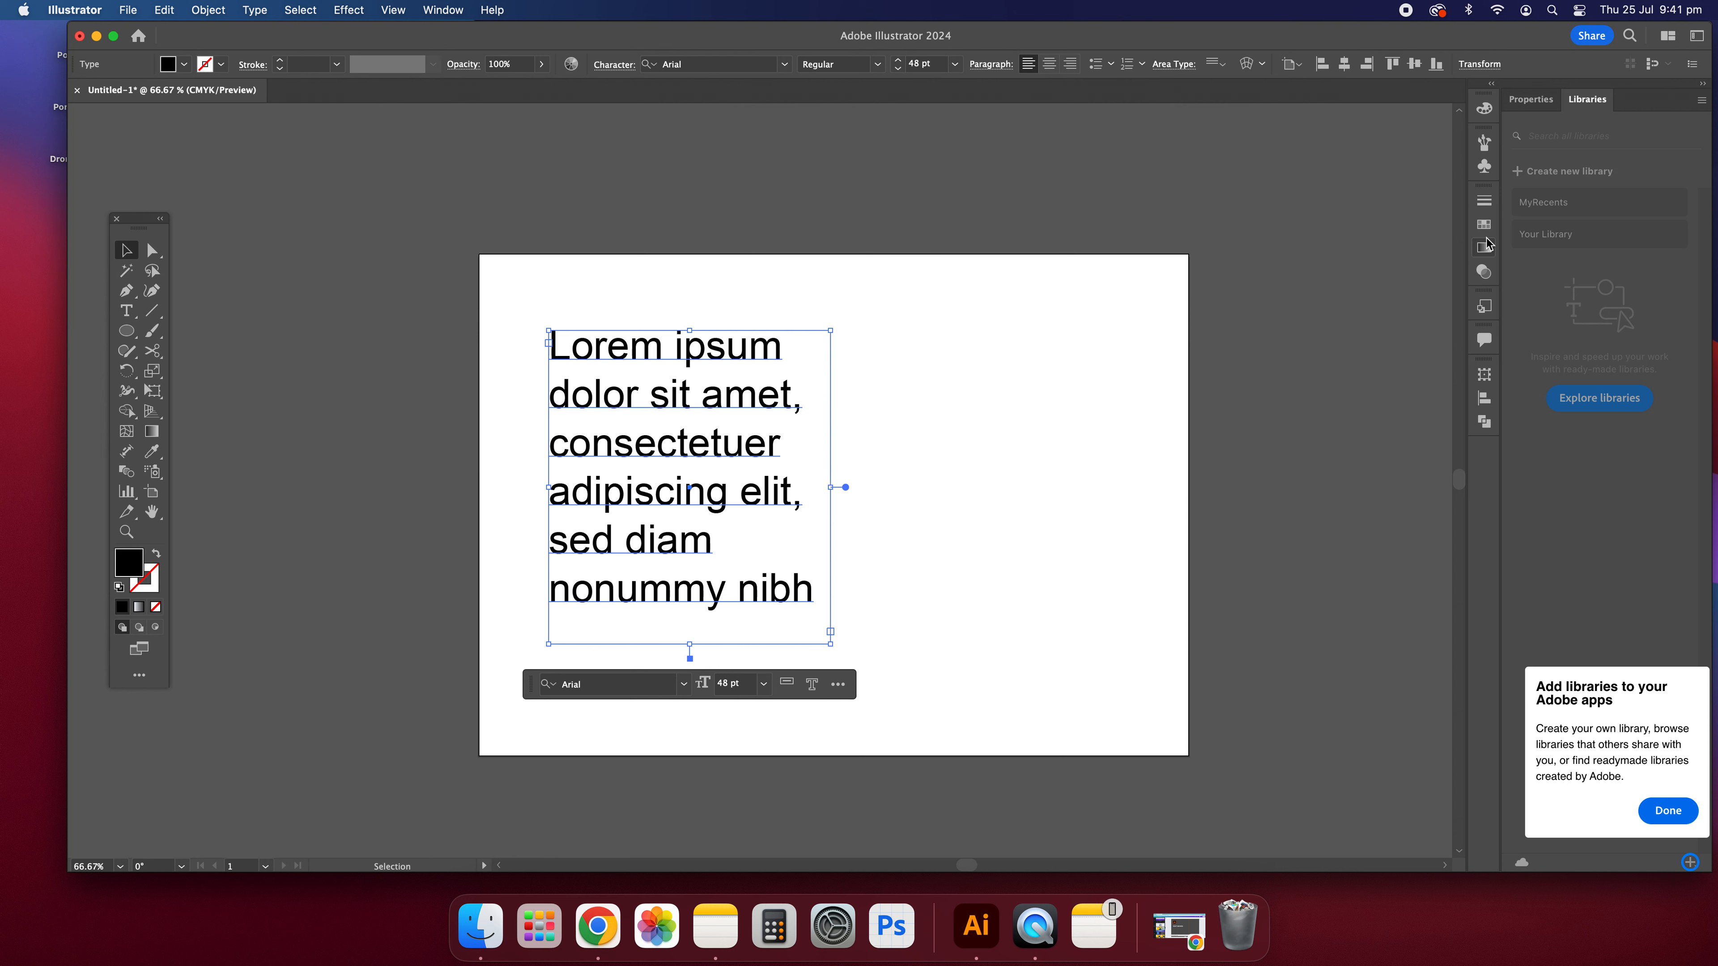
# Step: Switch the workspace back to Typography and show the character settings of the selected text
pyautogui.click(1697, 39)
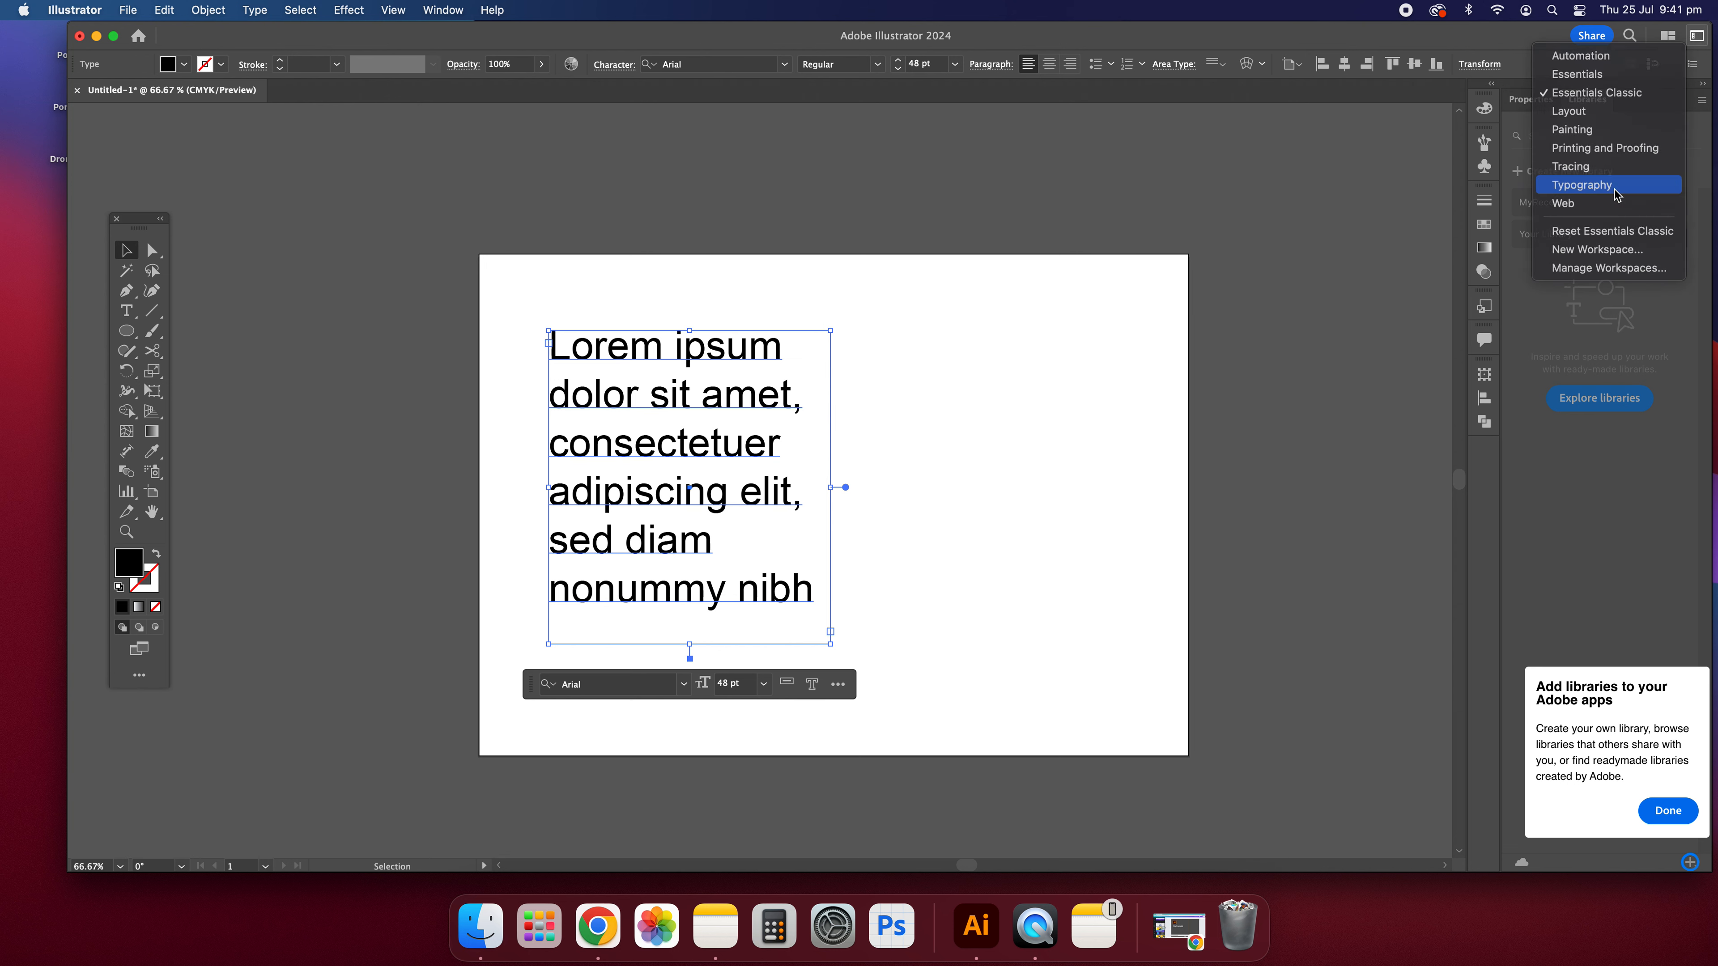
pyautogui.click(1581, 185)
pyautogui.scroll(-1, 1579, 636)
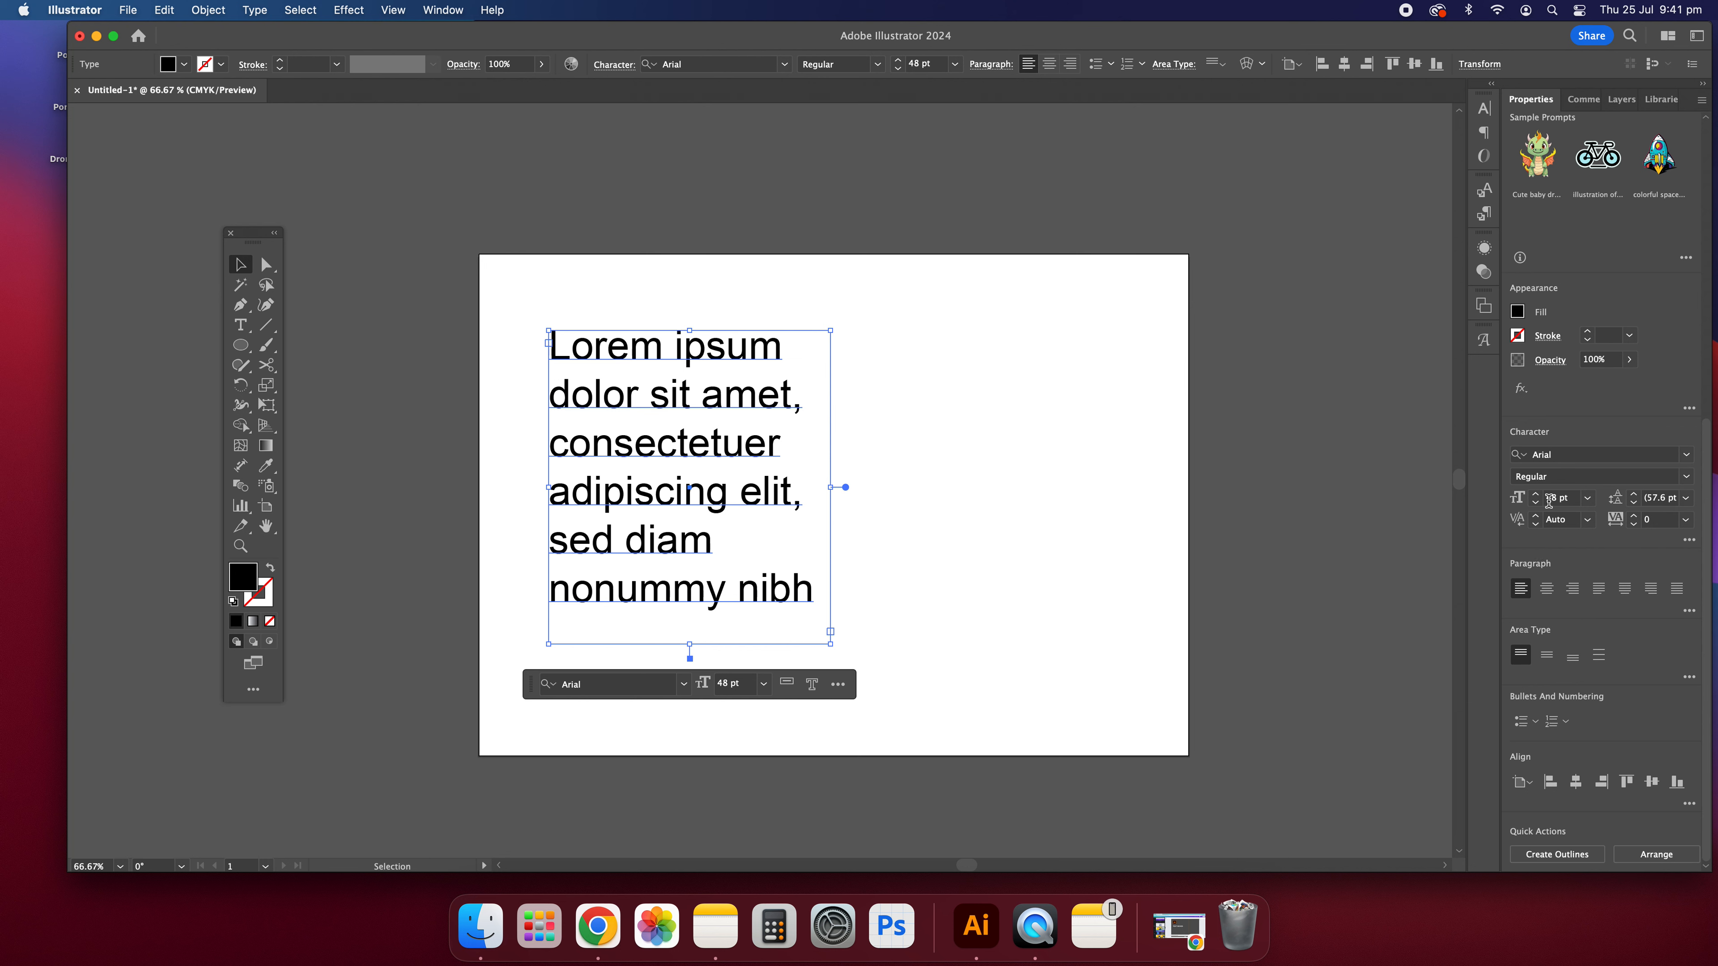
# Step: Make the Lorem ipsum area text frame slightly wider and taller without scaling its text
pyautogui.click(1057, 528)
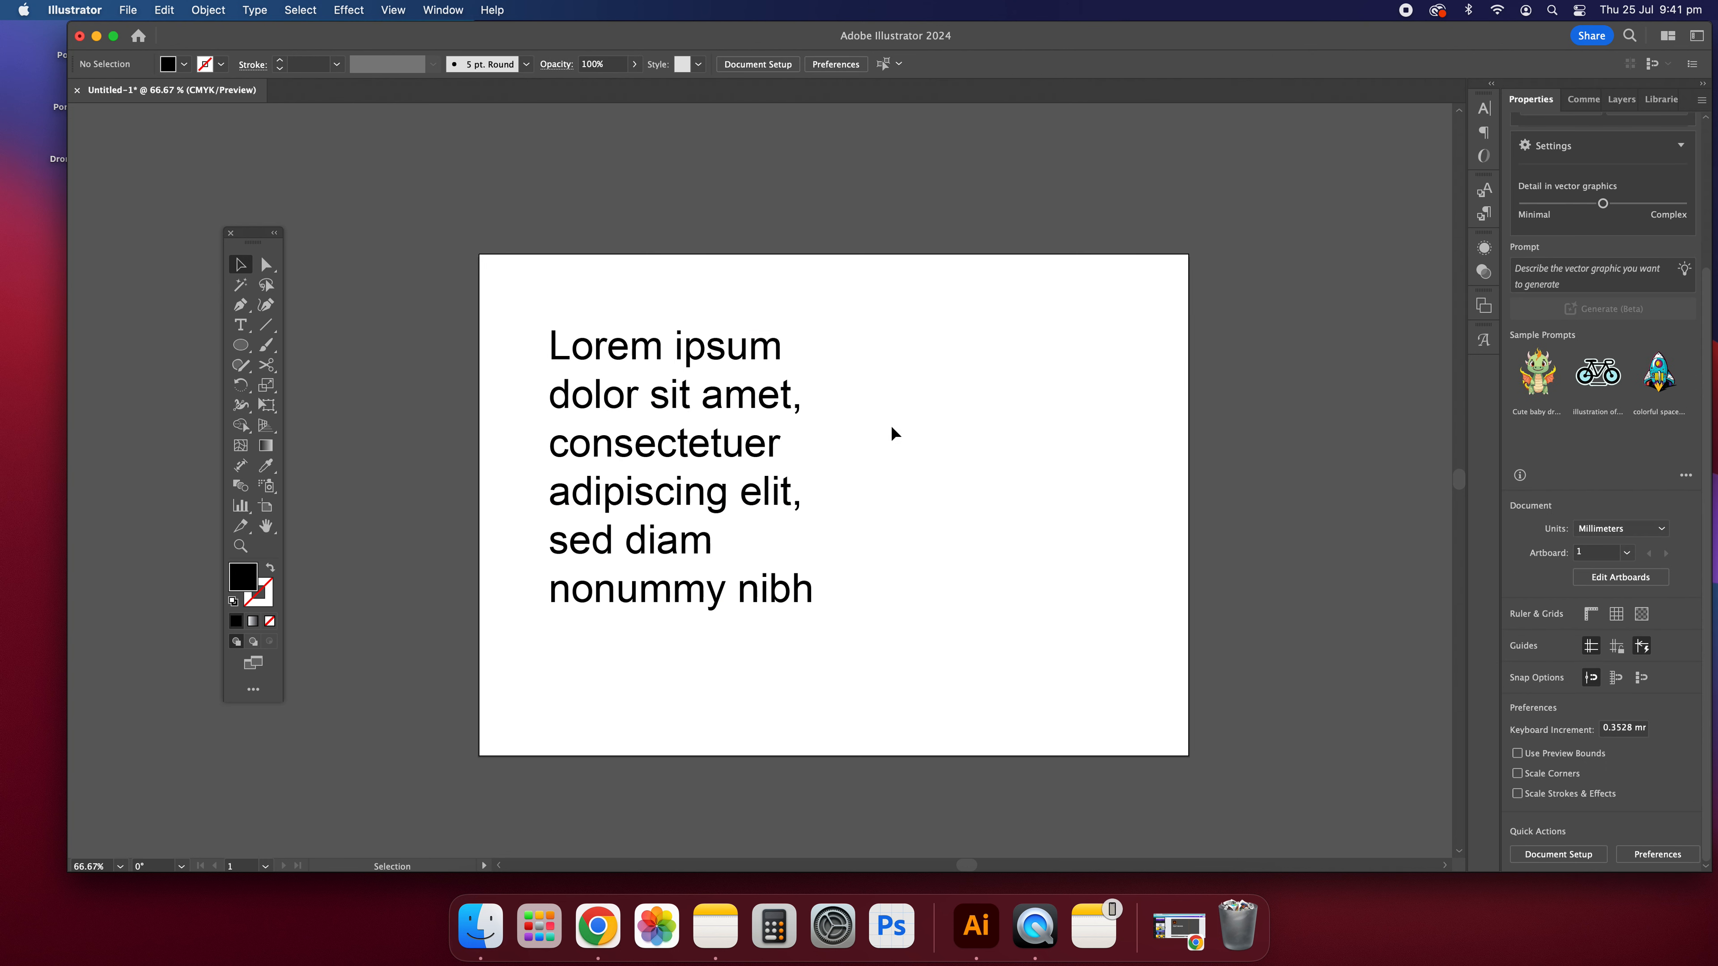
pyautogui.click(652, 462)
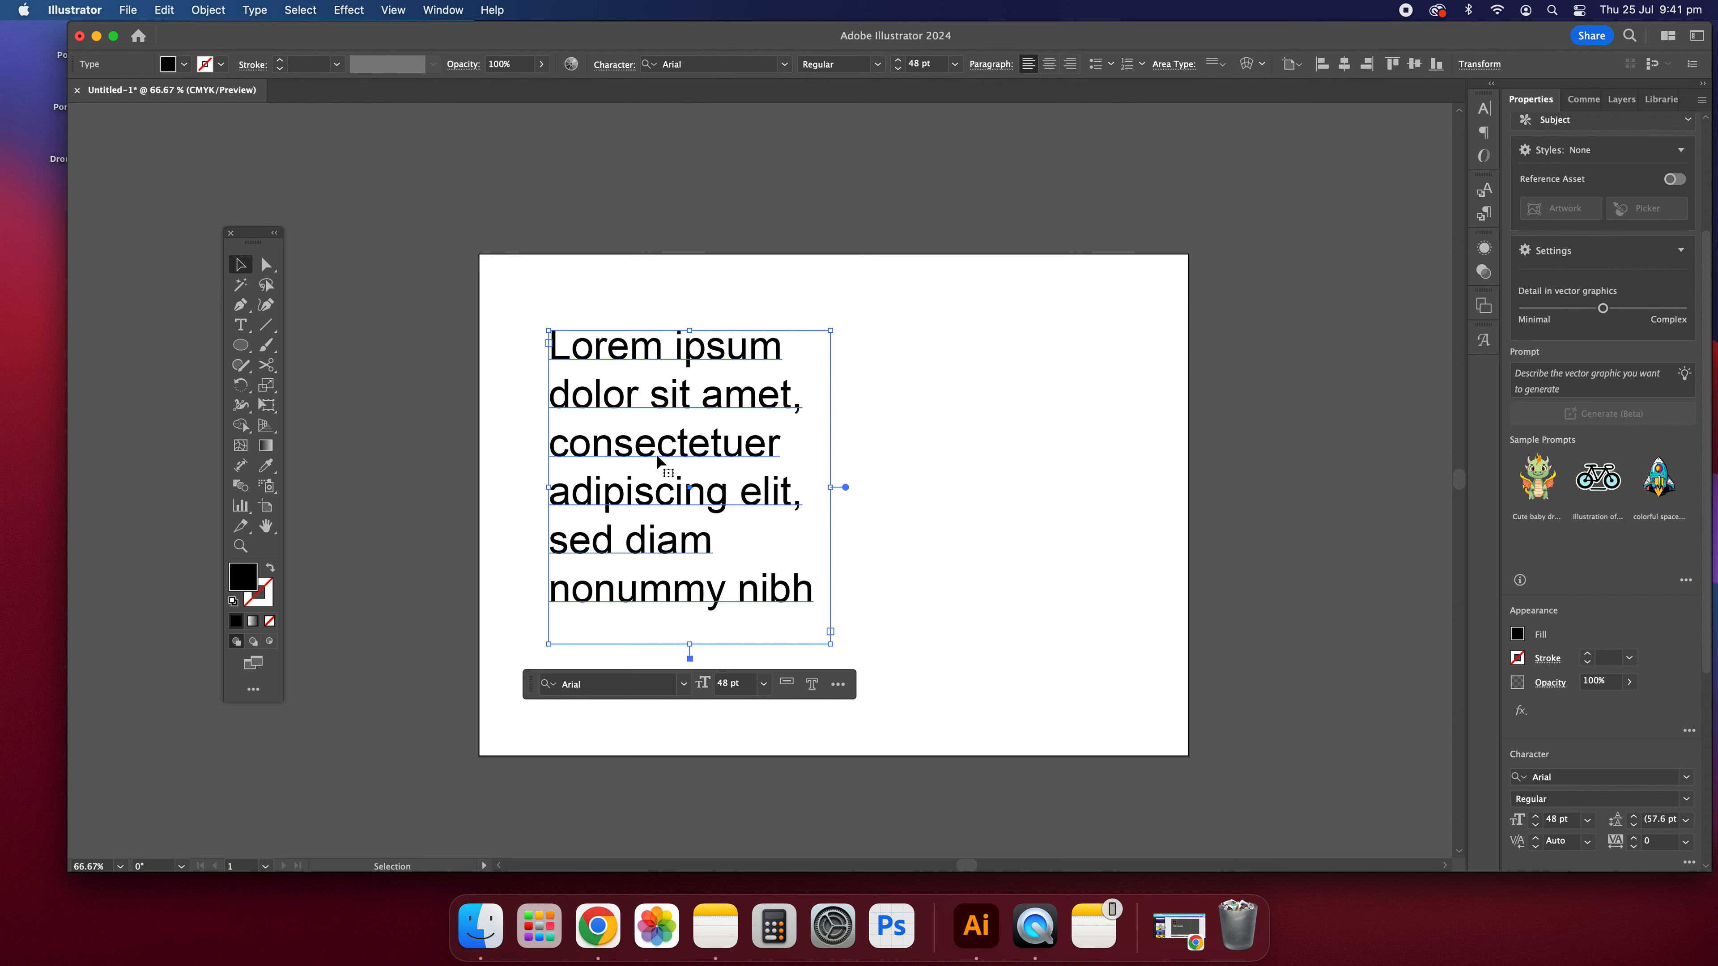
pyautogui.moveTo(829, 644); pyautogui.dragTo(874, 711)
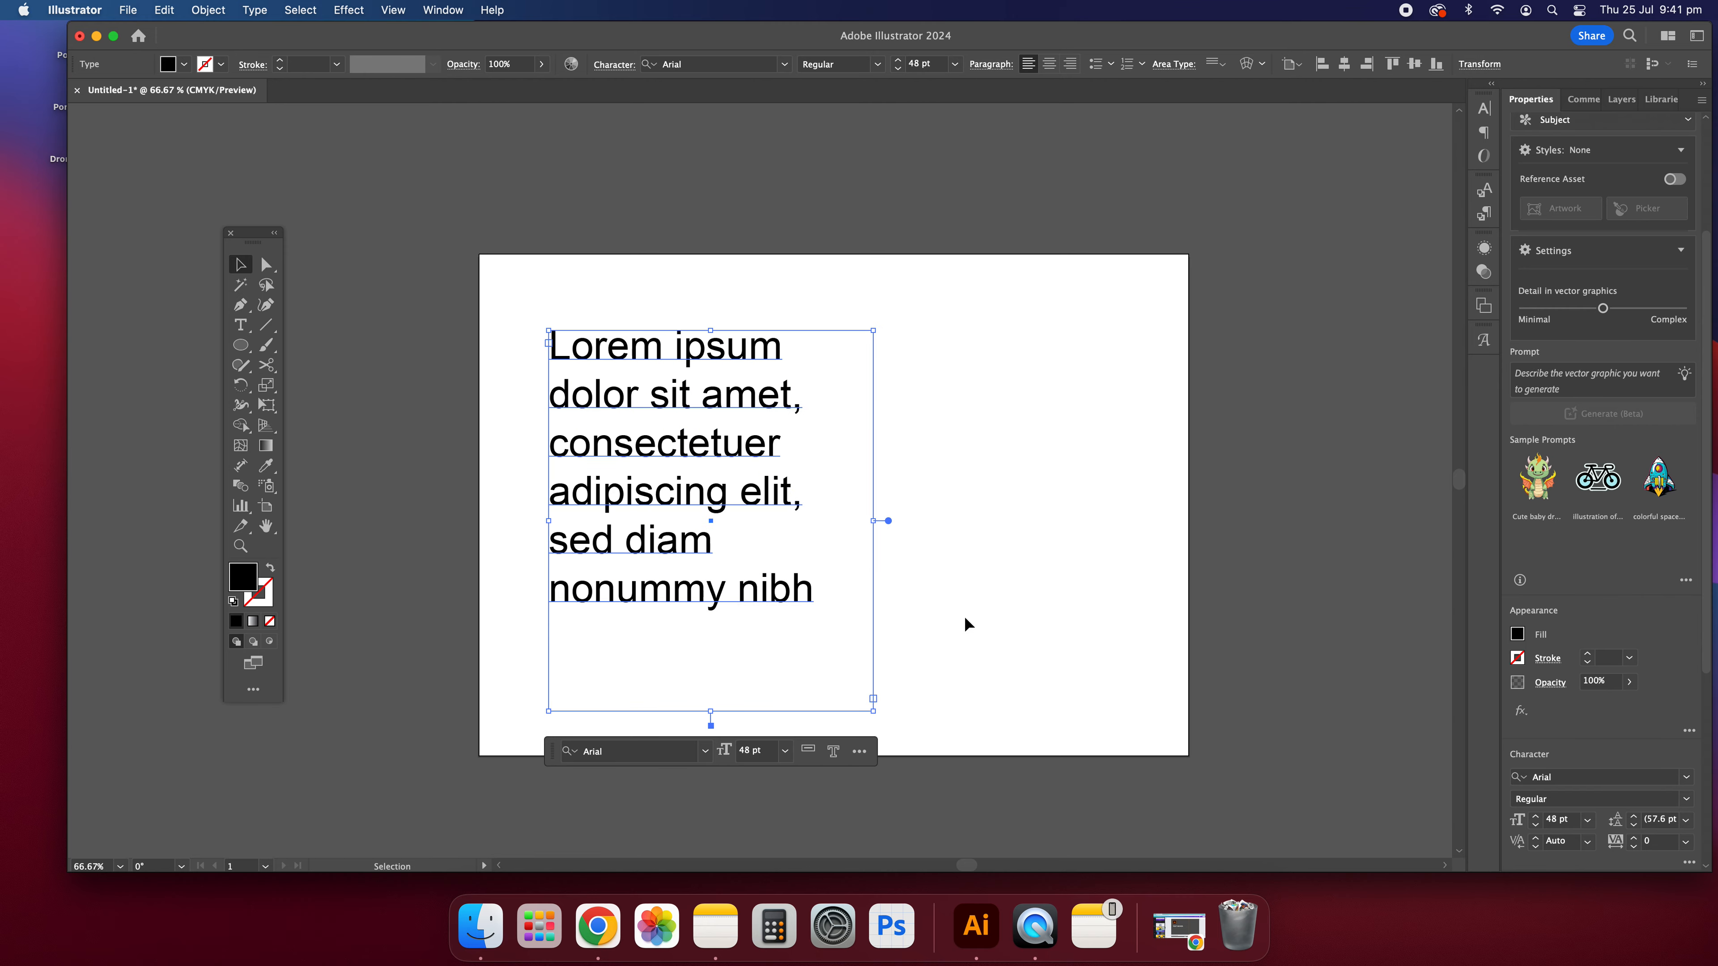
pyautogui.click(966, 623)
pyautogui.click(732, 446)
# Step: Convert the text frame to point type, stretch it narrower and taller, and convert it back to area type
pyautogui.doubleClick(888, 521)
pyautogui.moveTo(826, 618); pyautogui.dragTo(719, 688)
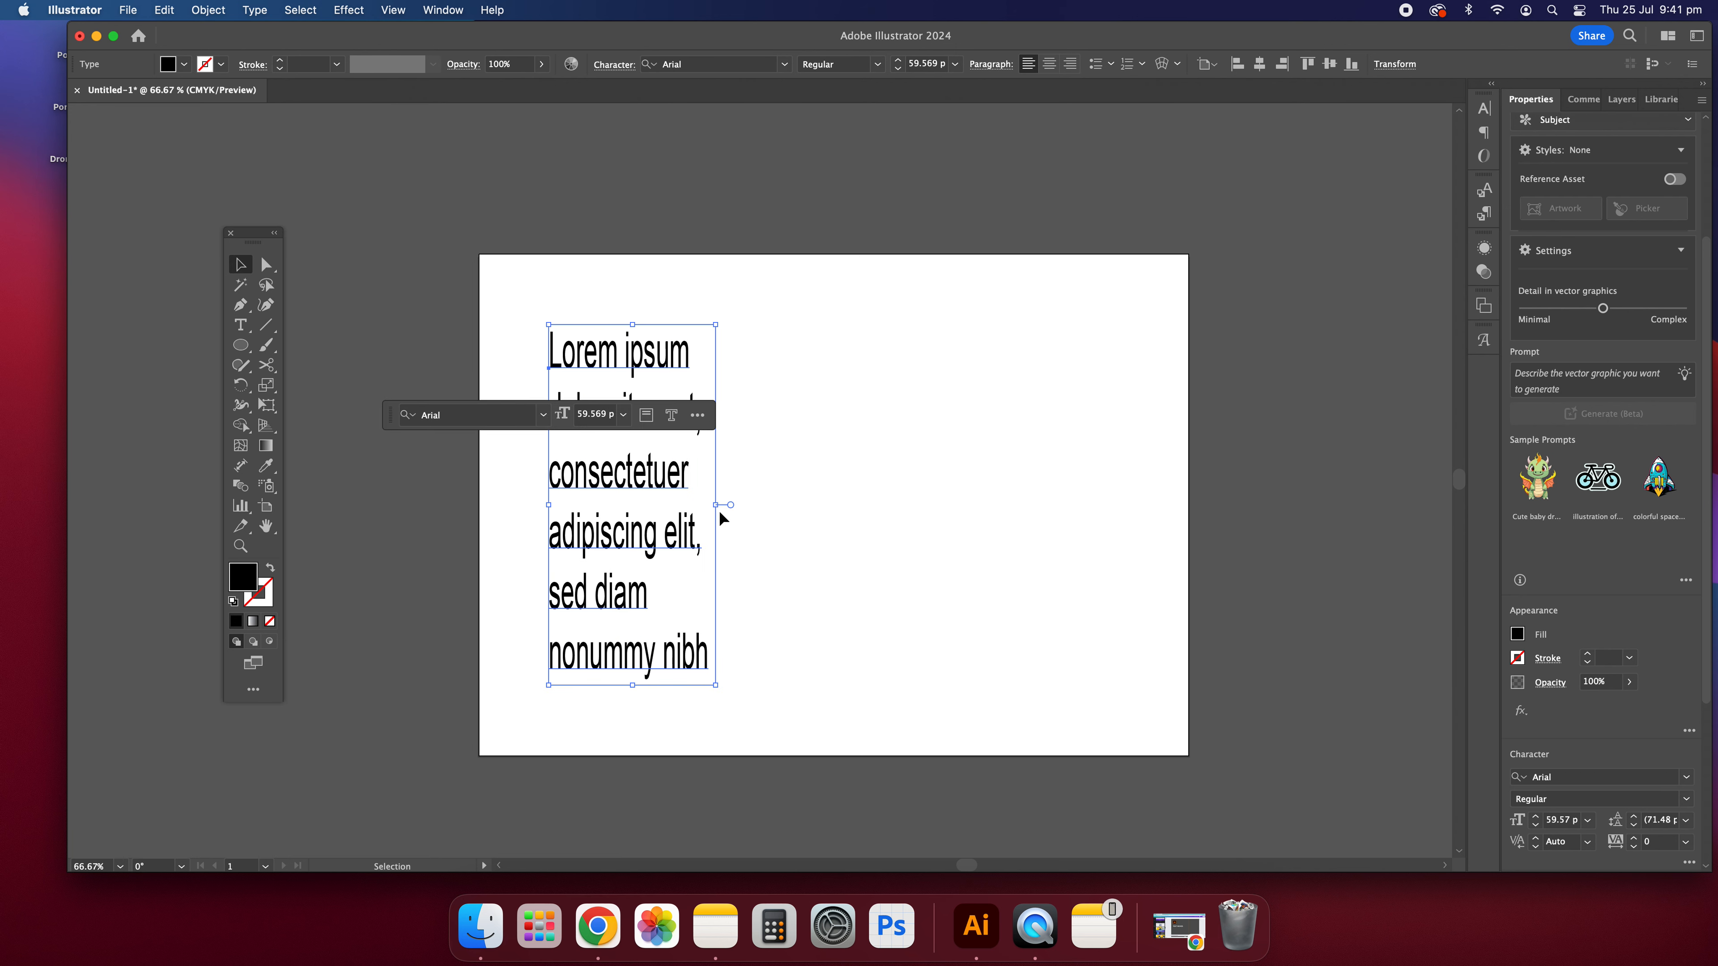
pyautogui.doubleClick(731, 504)
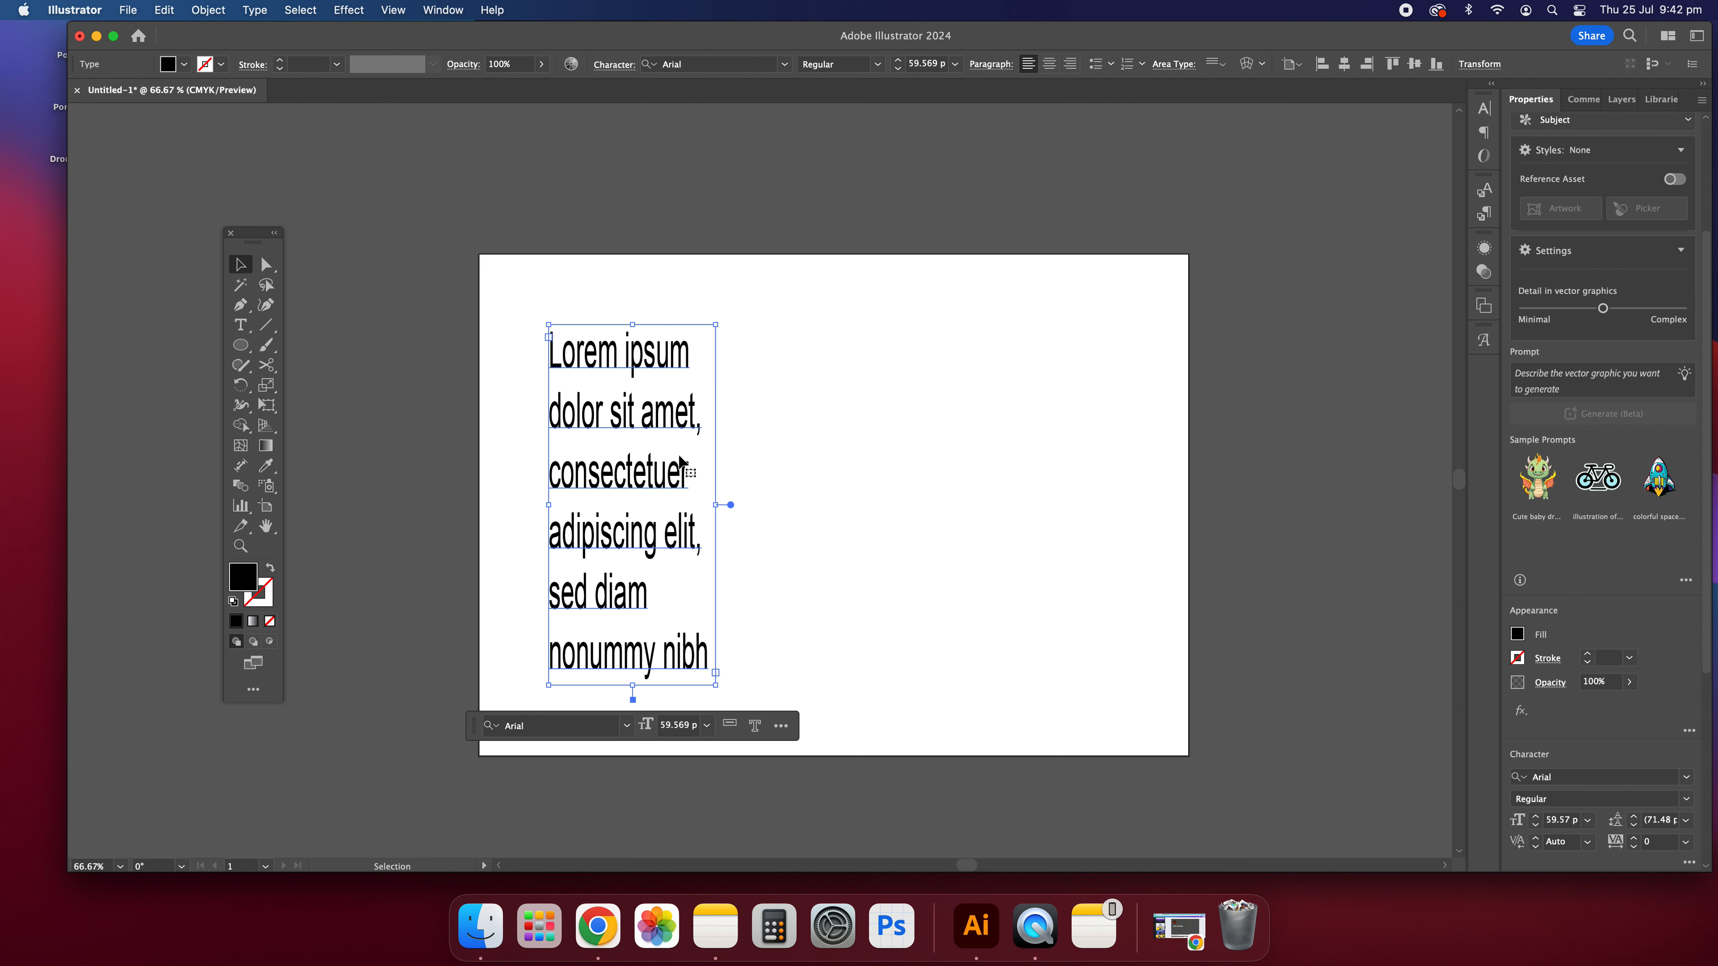
# Step: Replace the middle portion of the paragraph, from "dolor" into "adipiscing", with "jhvjhvvhk"
pyautogui.doubleClick(602, 404)
pyautogui.press('super+a')
pyautogui.moveTo(602, 404); pyautogui.dragTo(630, 529)
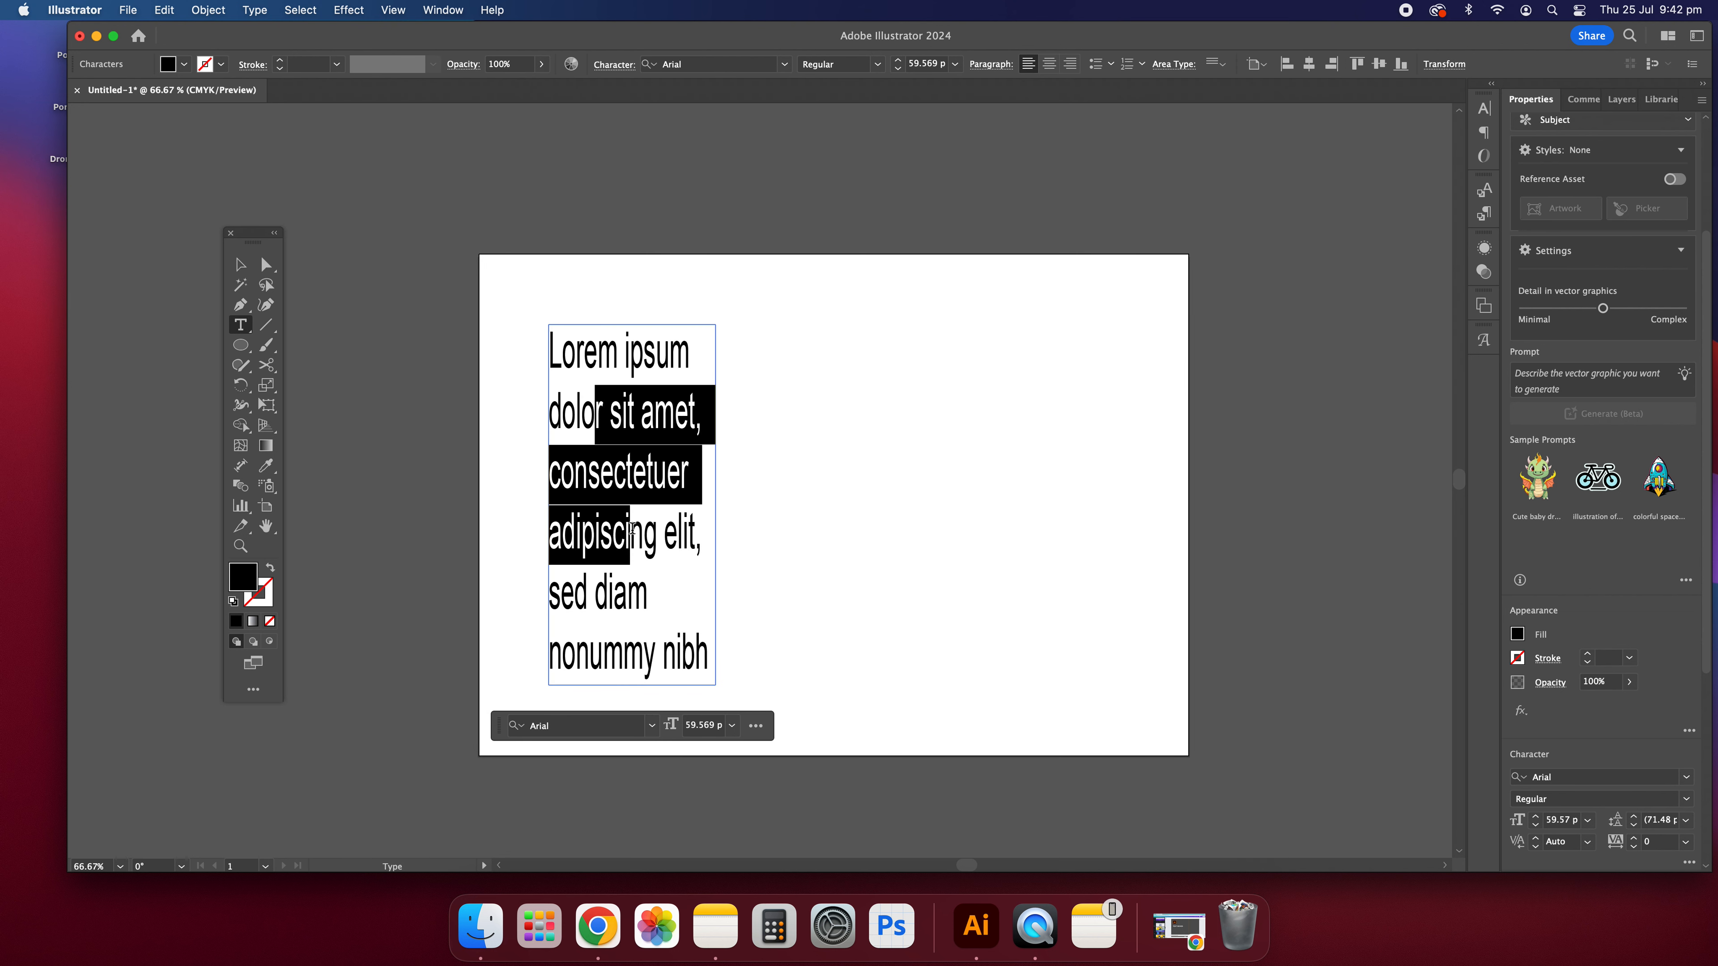
pyautogui.write('jhvjhvvhk')
# Step: Delete the whole Lorem ipsum text frame from the artboard
pyautogui.click(240, 264)
pyautogui.click(478, 278)
pyautogui.click(649, 462)
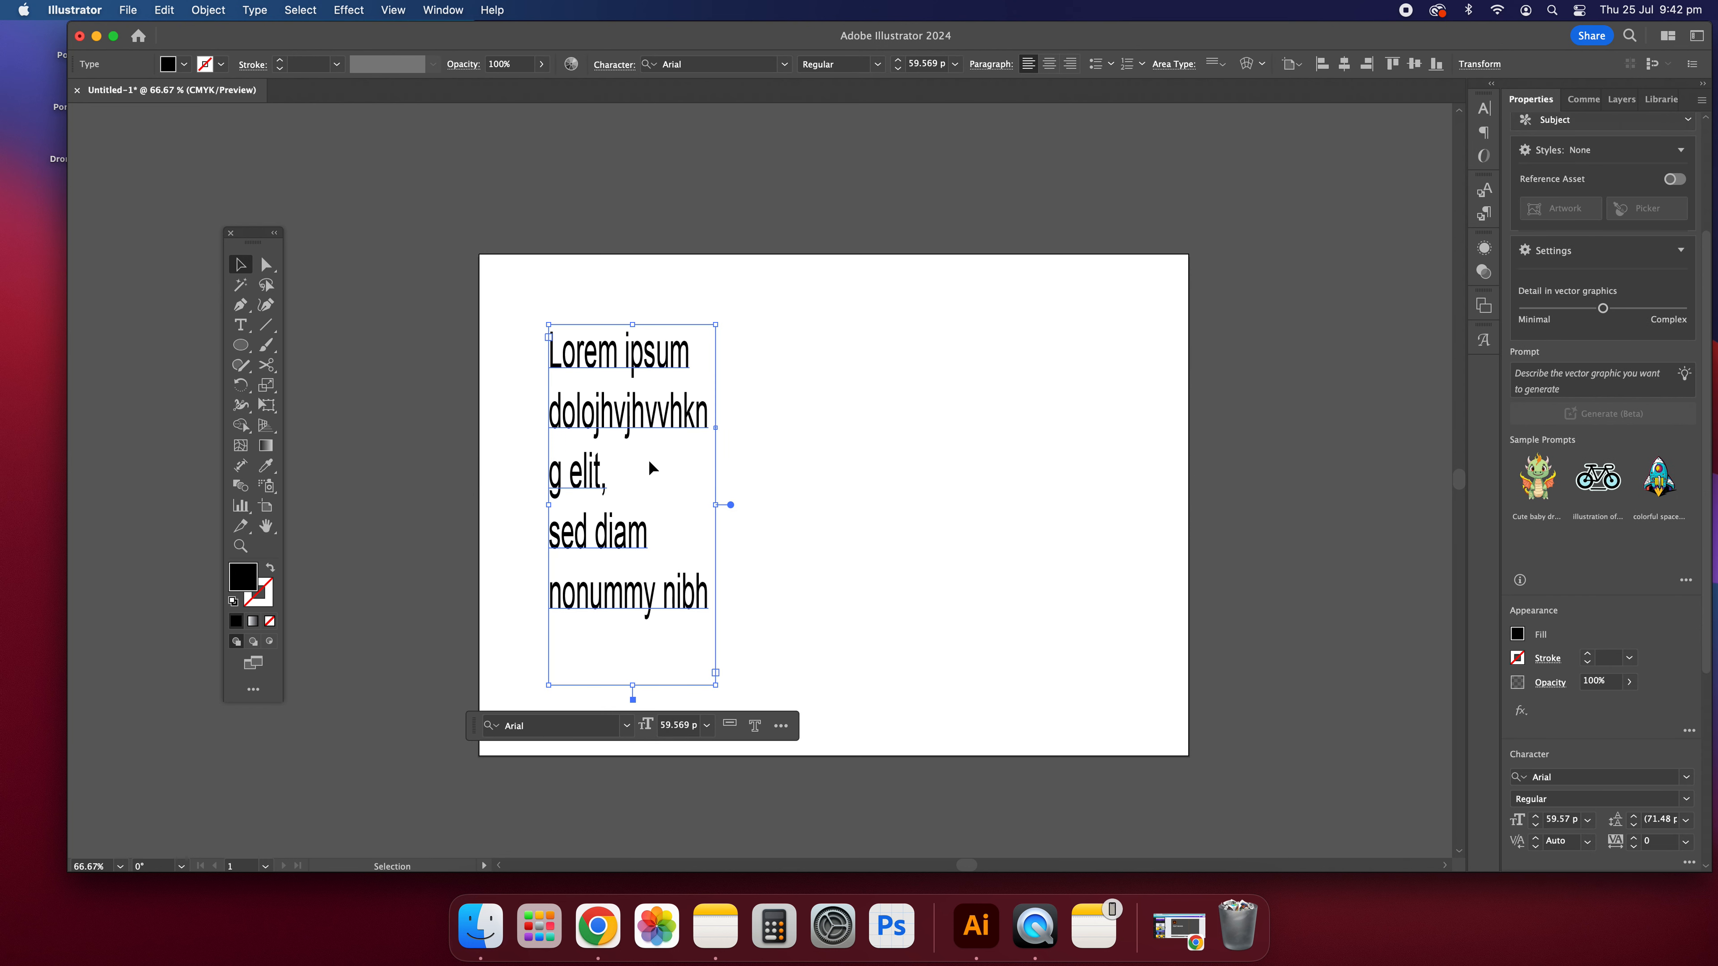
pyautogui.press('BackSpace')
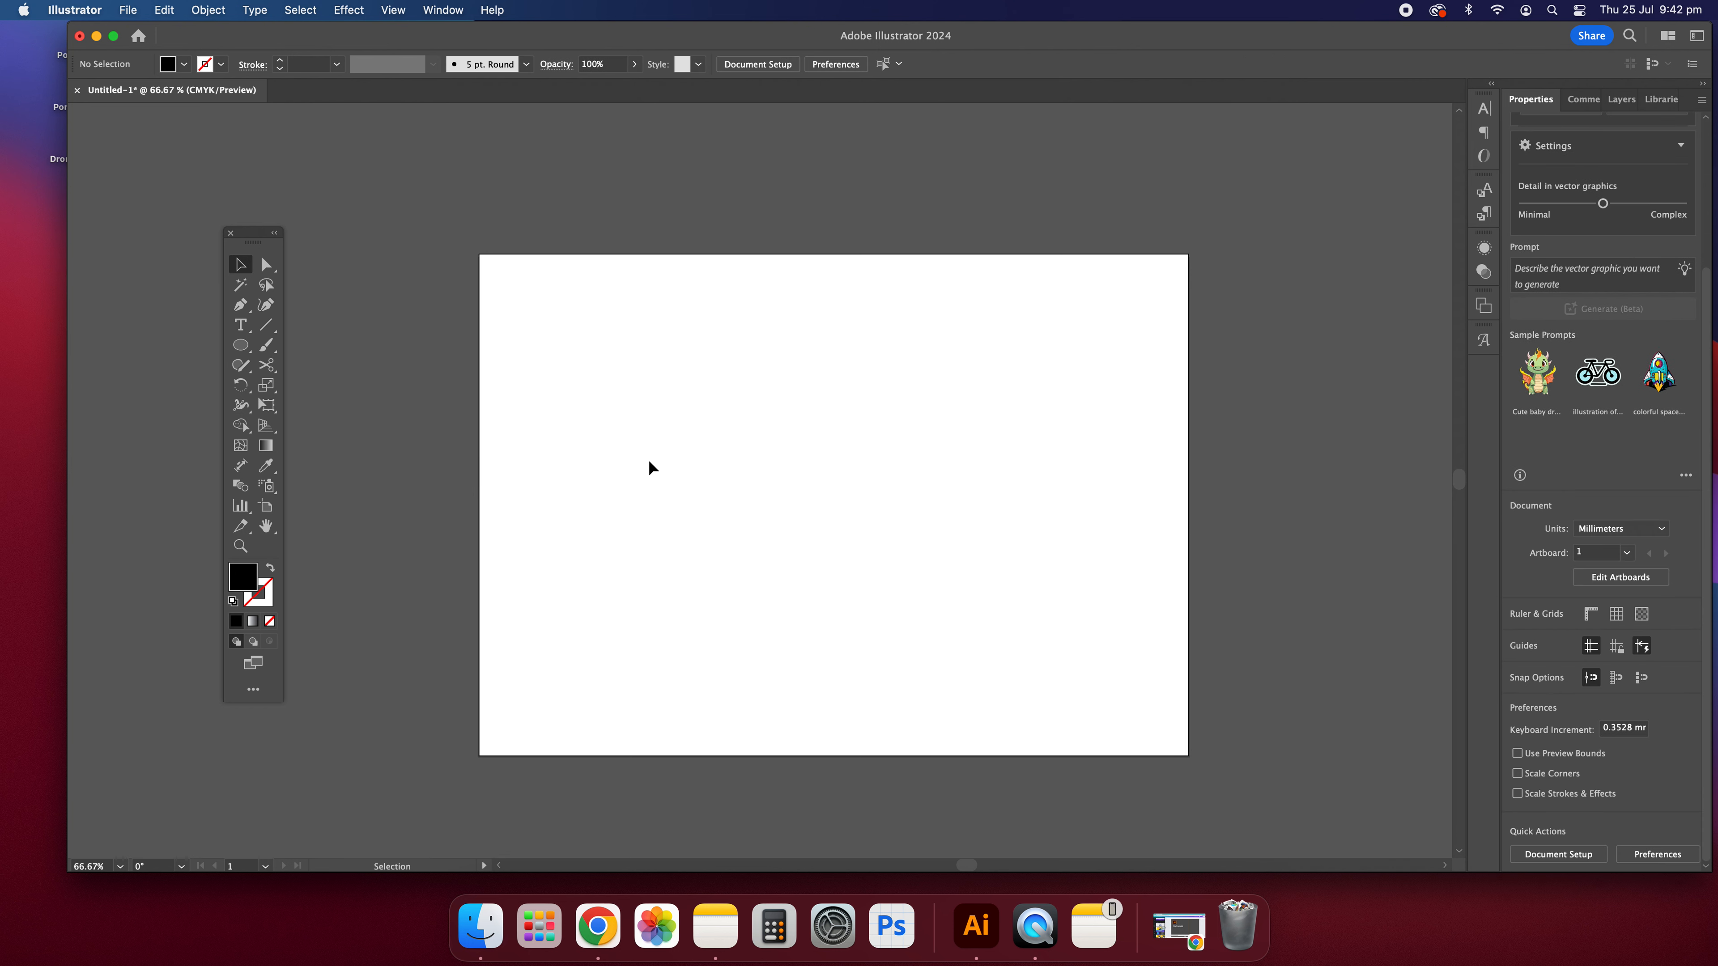
# Step: Try placing a line of point type on the artboard and stretching it wider and taller, and undo both
pyautogui.click(240, 325)
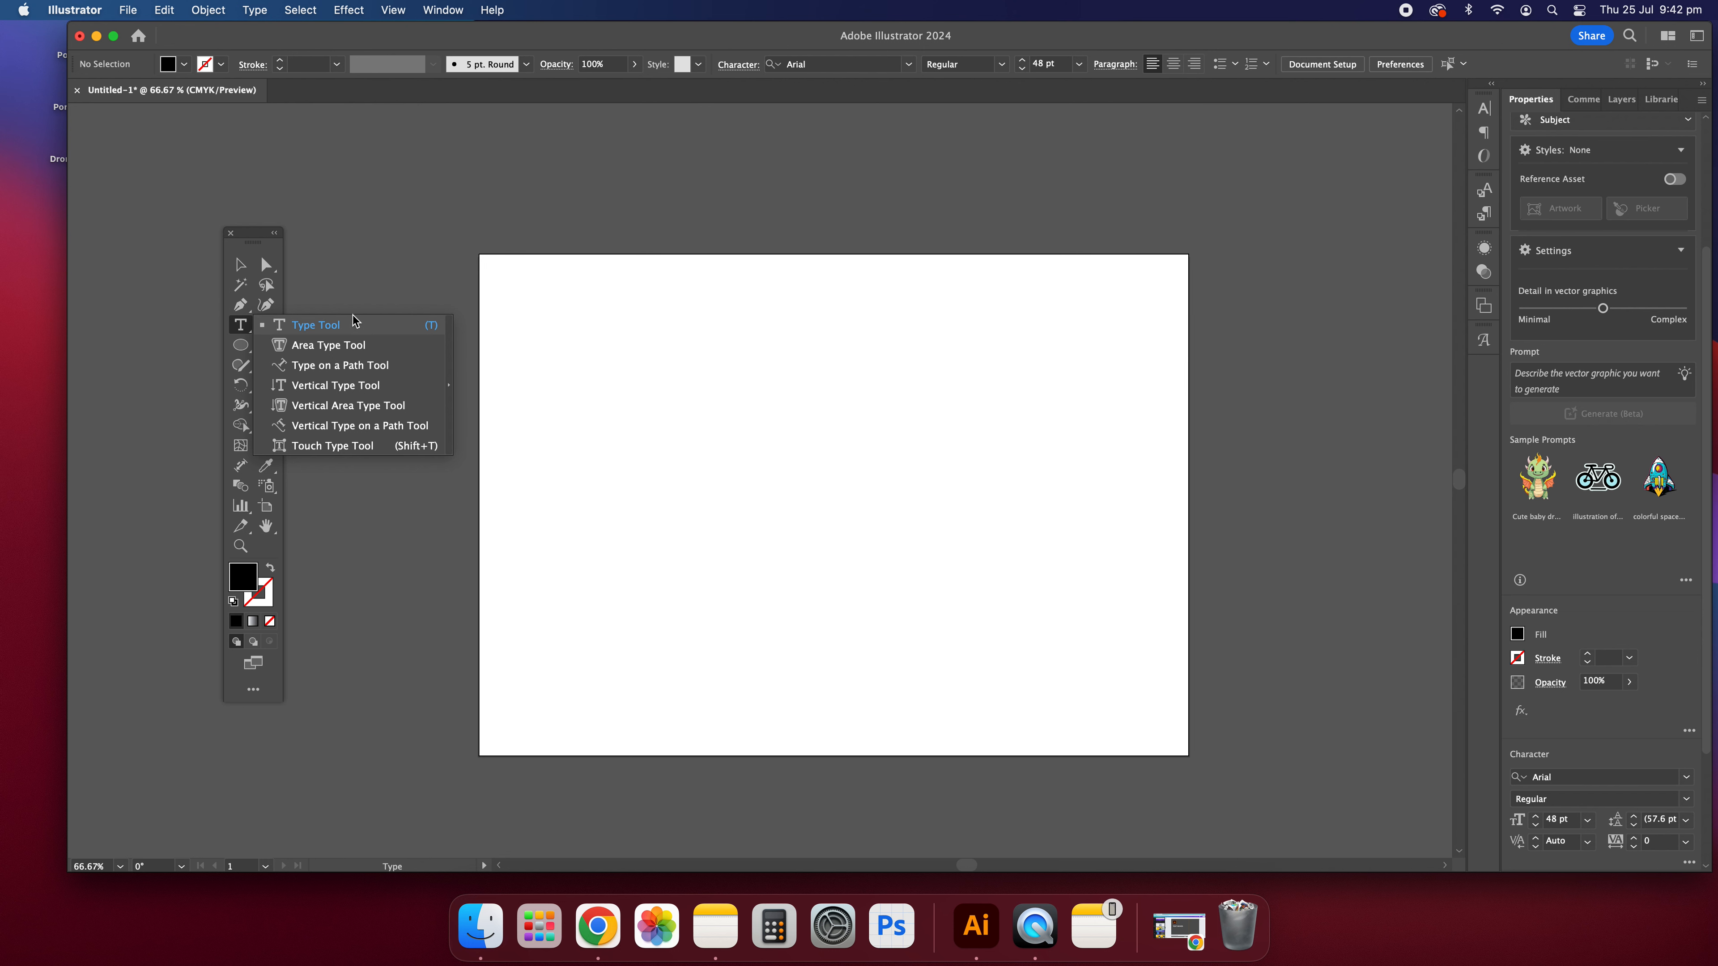
pyautogui.click(353, 320)
pyautogui.click(589, 416)
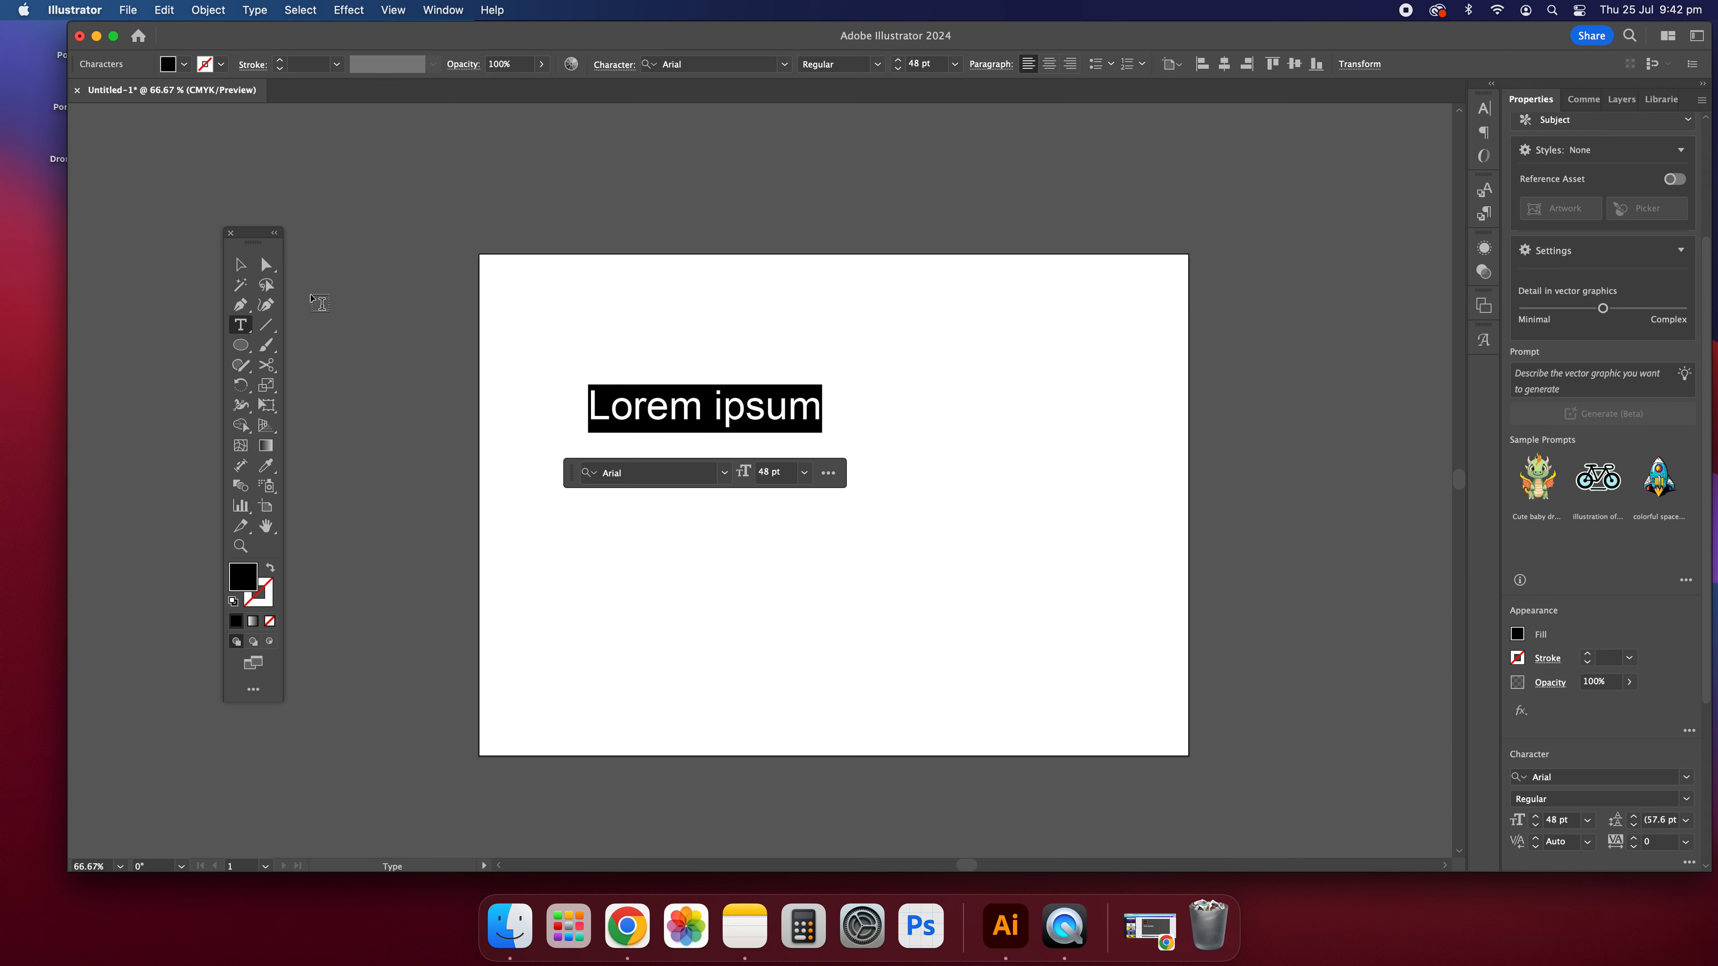
pyautogui.click(240, 264)
pyautogui.moveTo(823, 433); pyautogui.dragTo(877, 533)
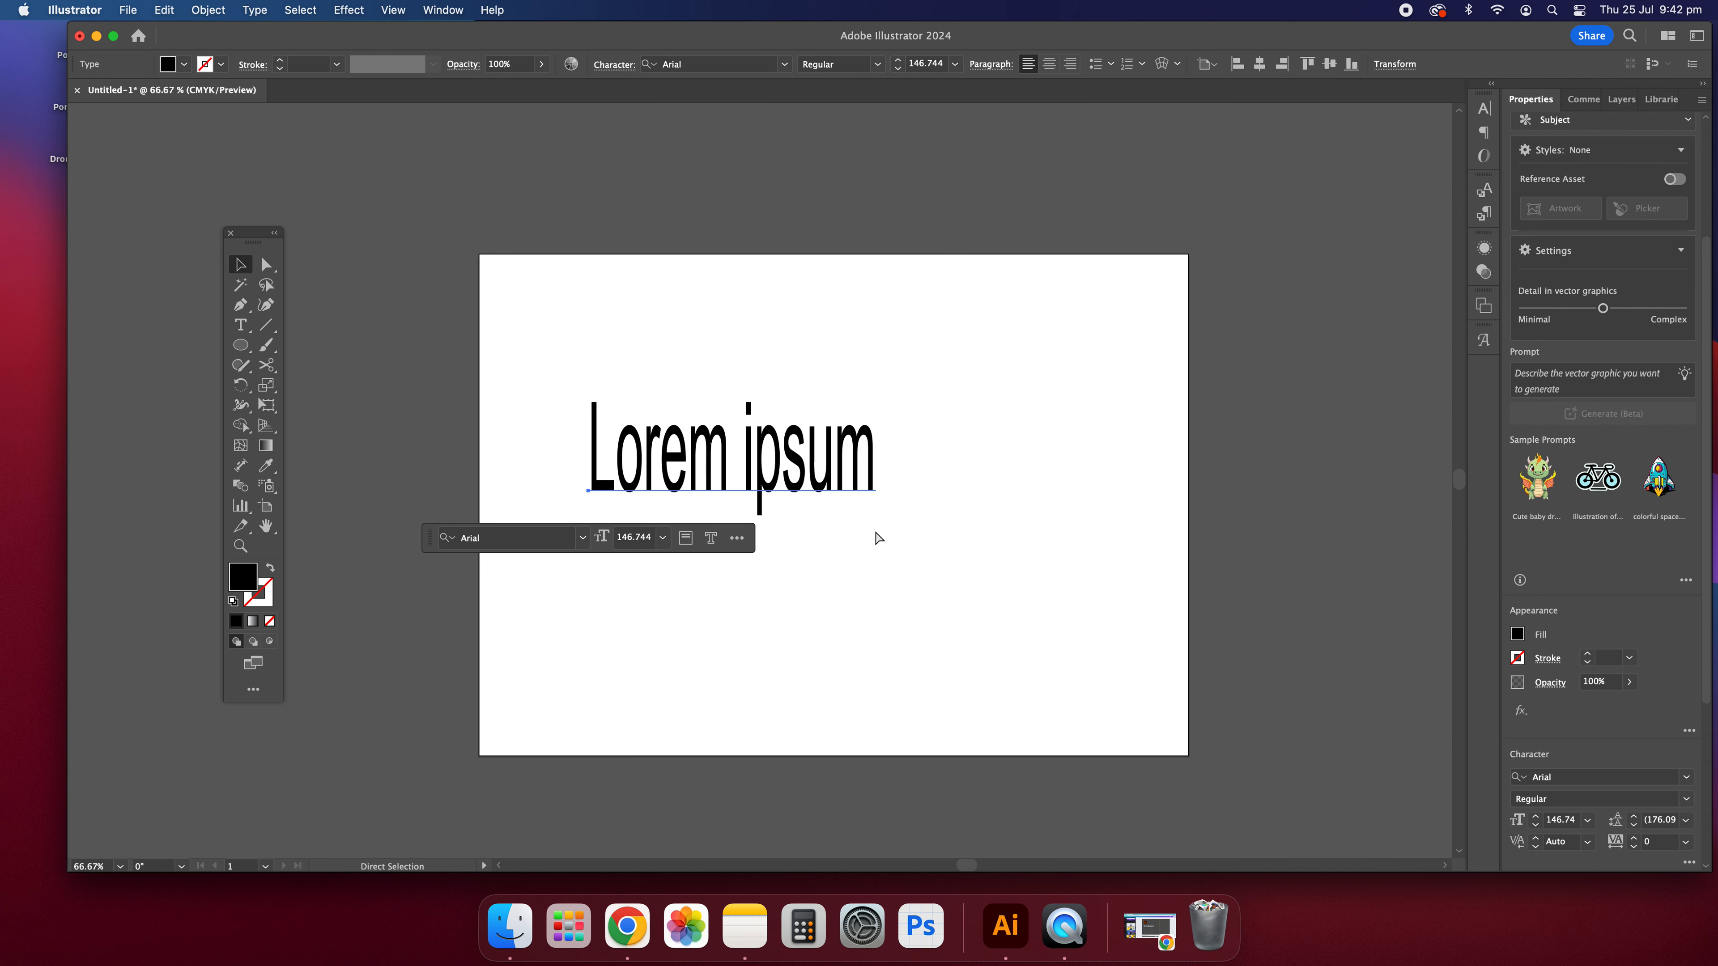
pyautogui.press('super+z')
pyautogui.press('super+z')
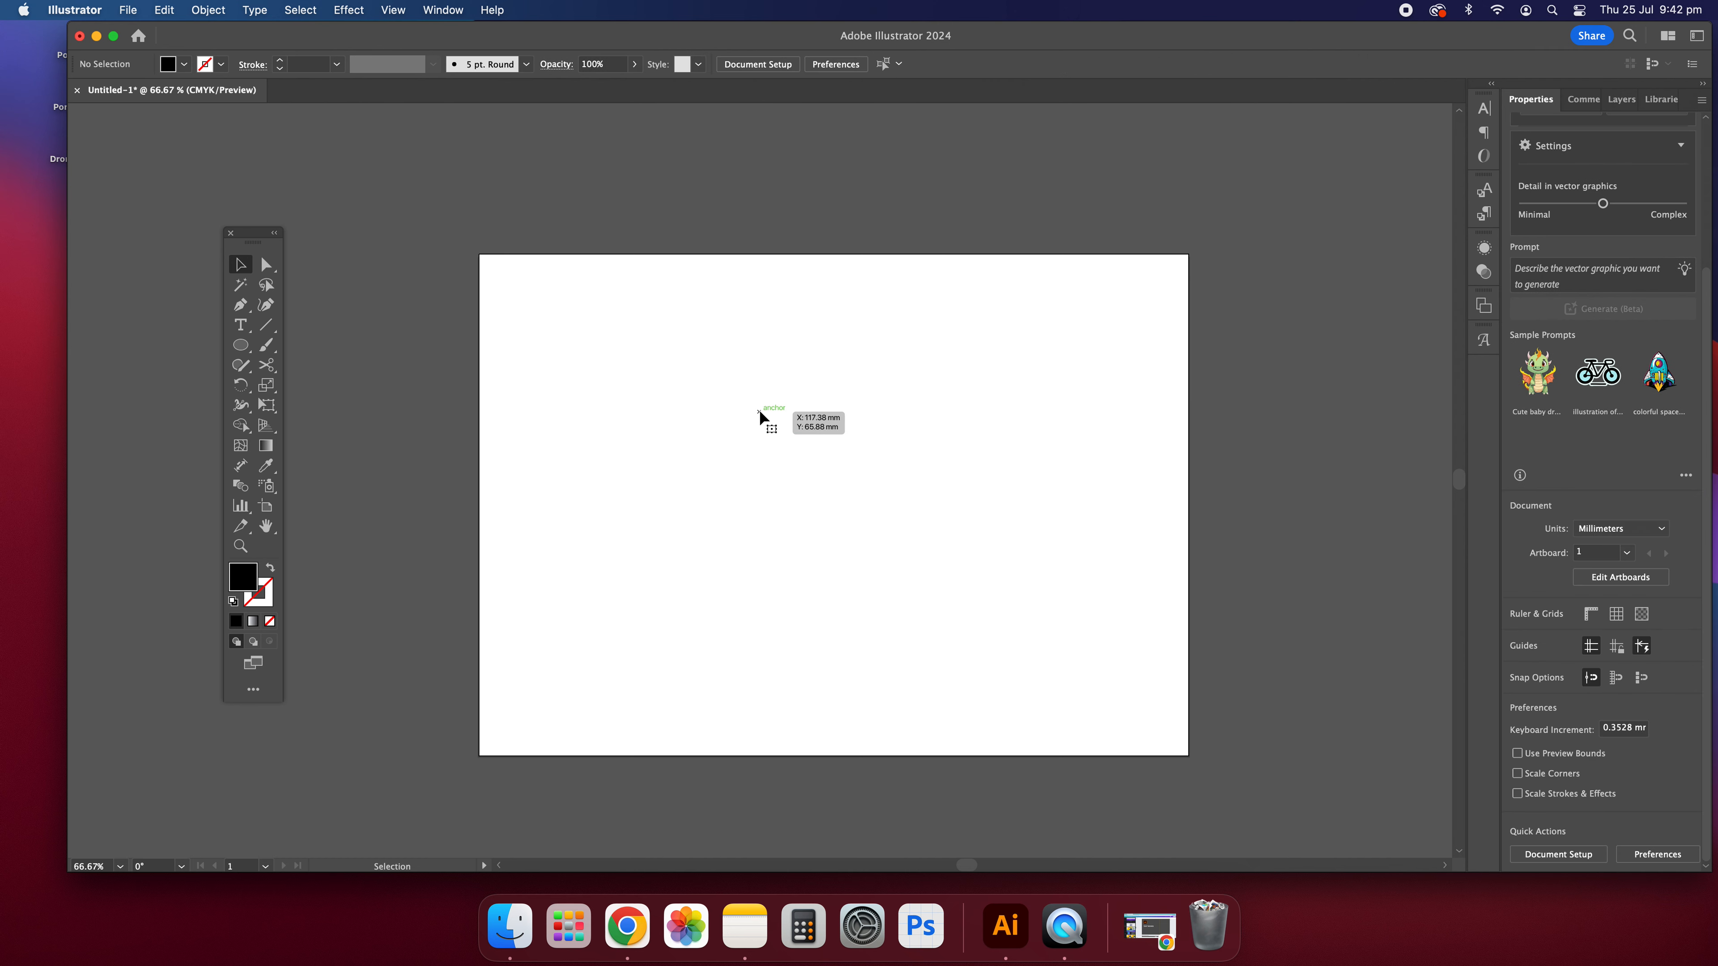
# Step: Create an area type frame with placeholder text covering most of the artboard's left half
pyautogui.press('t')
pyautogui.moveTo(519, 306); pyautogui.dragTo(817, 648)
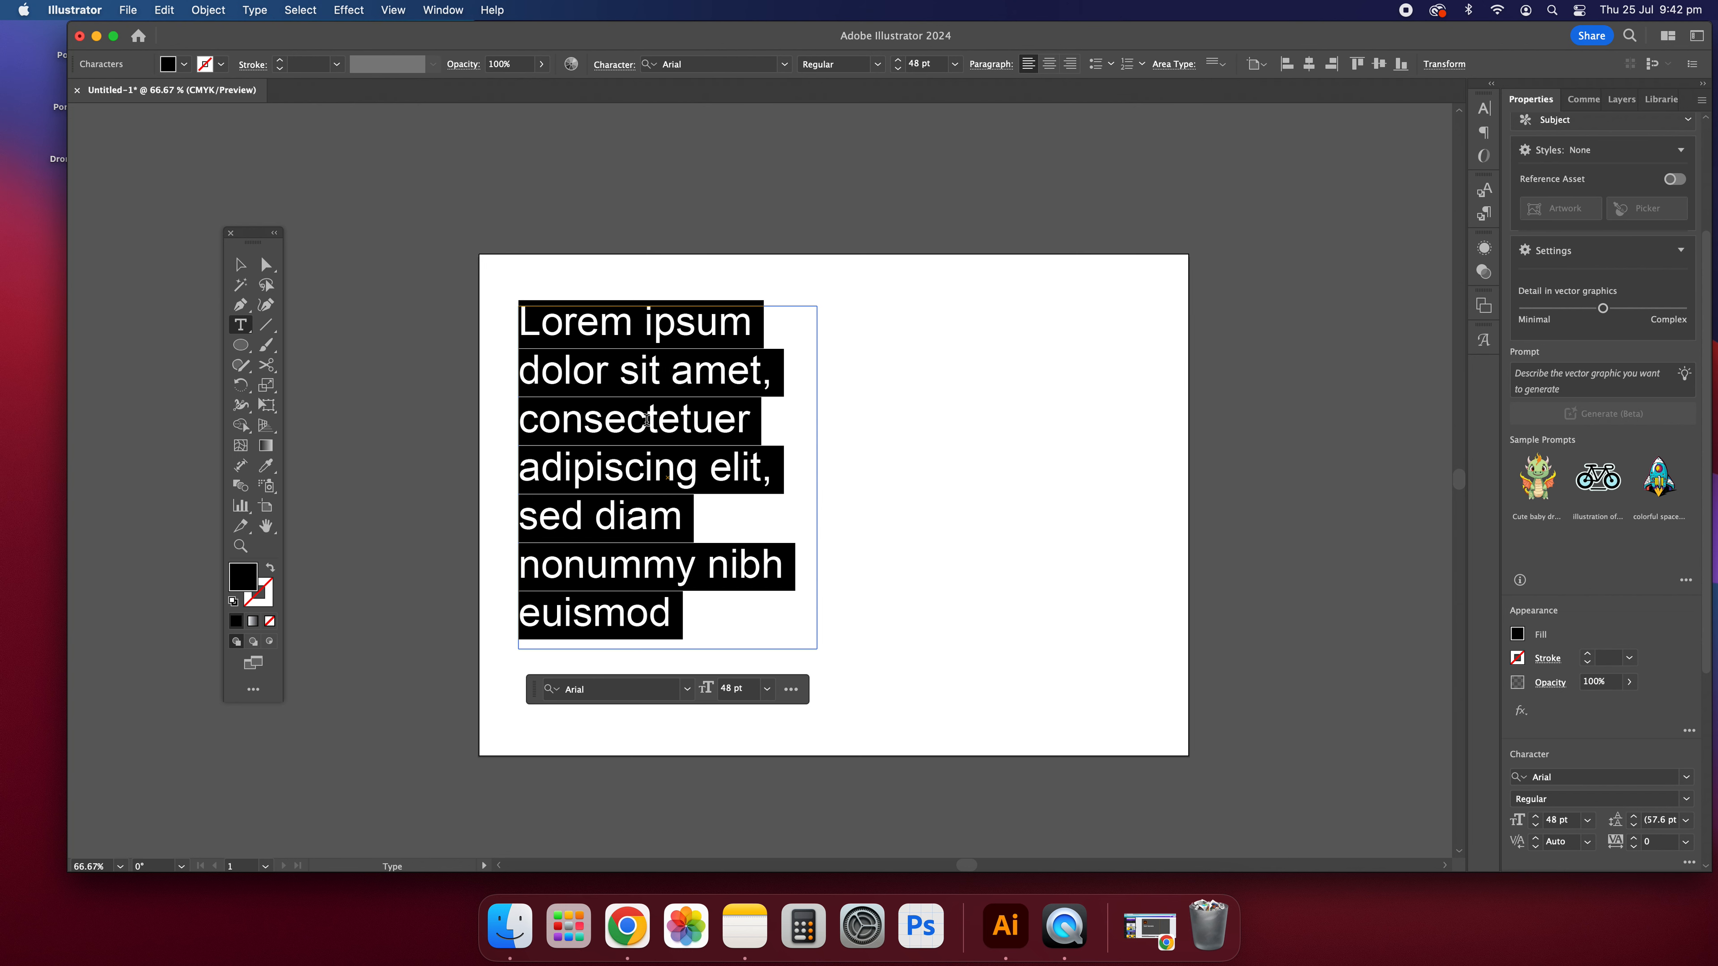
pyautogui.click(646, 419)
pyautogui.click(242, 267)
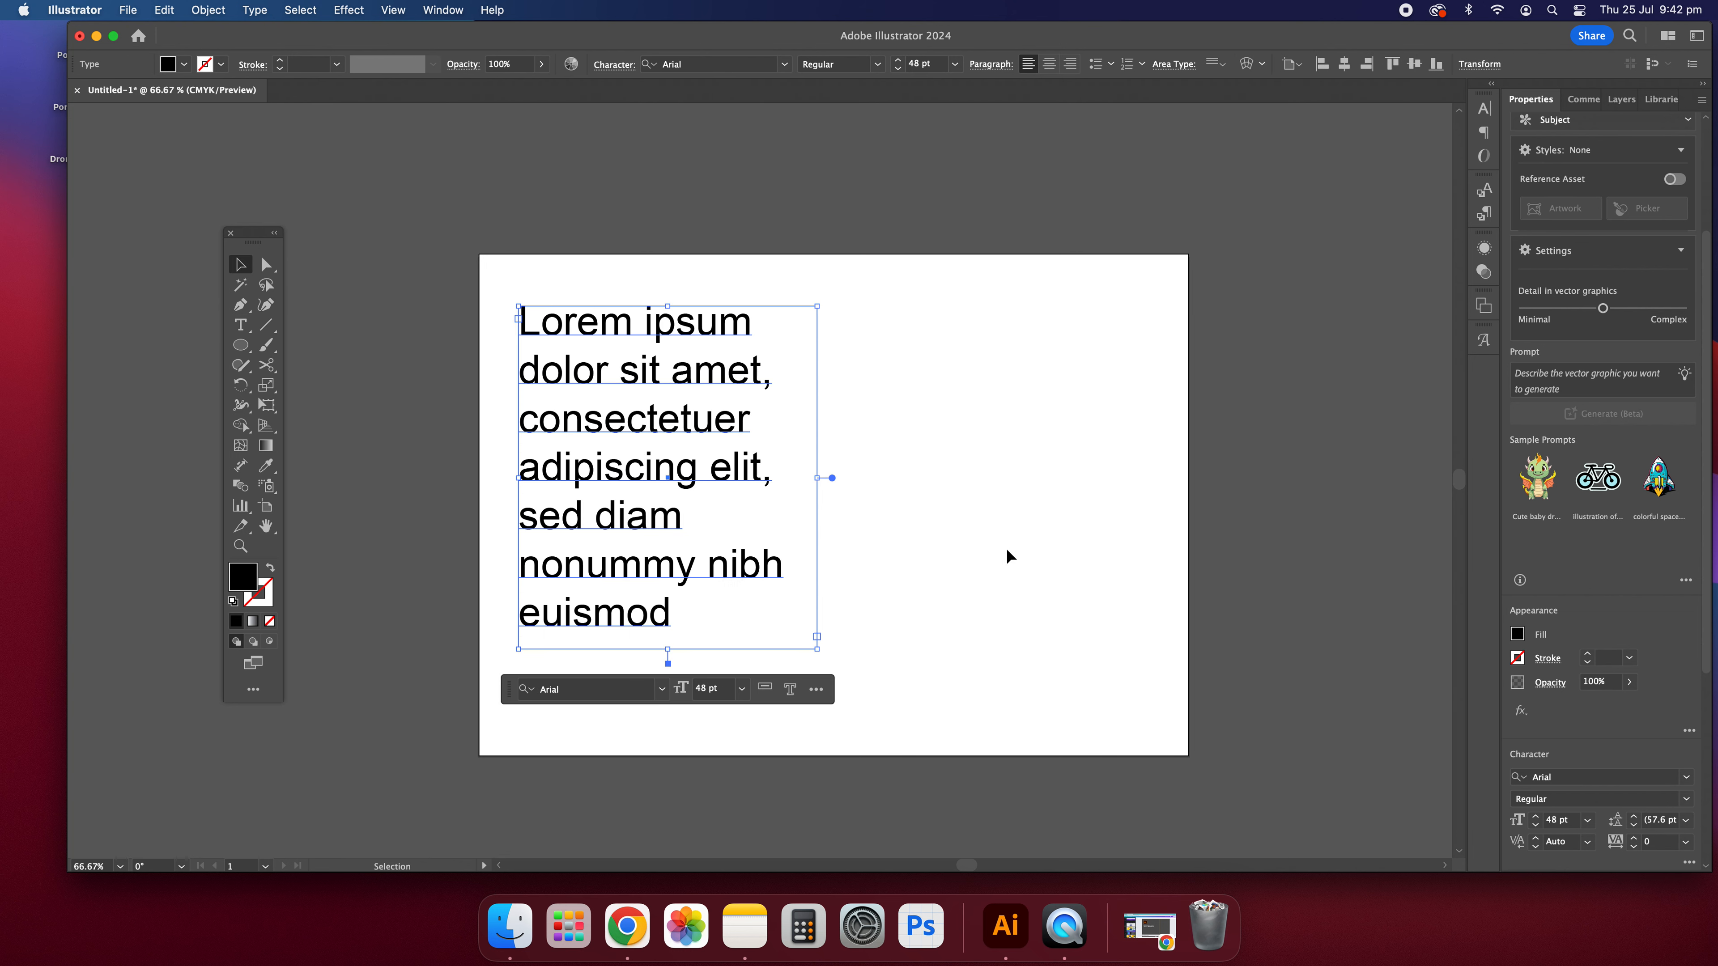
# Step: Enlarge the new text frame slightly from its lower-right corner without scaling the text
pyautogui.click(1005, 549)
pyautogui.click(774, 556)
pyautogui.moveTo(818, 650); pyautogui.dragTo(835, 680)
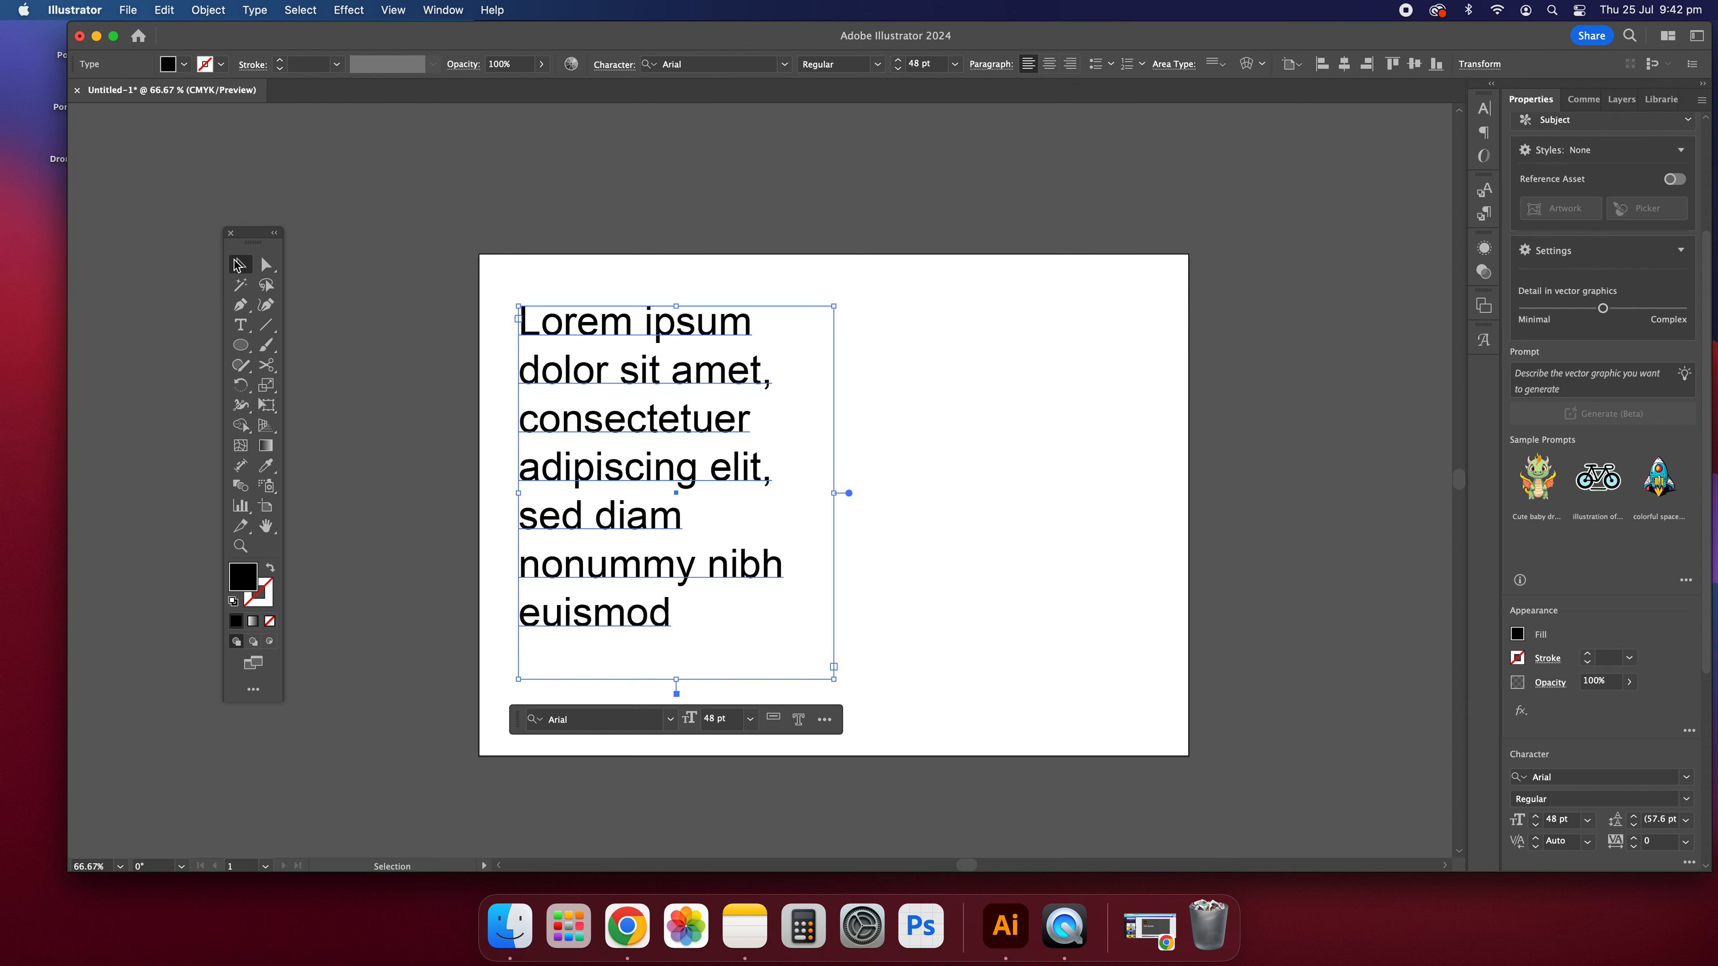
pyautogui.click(501, 174)
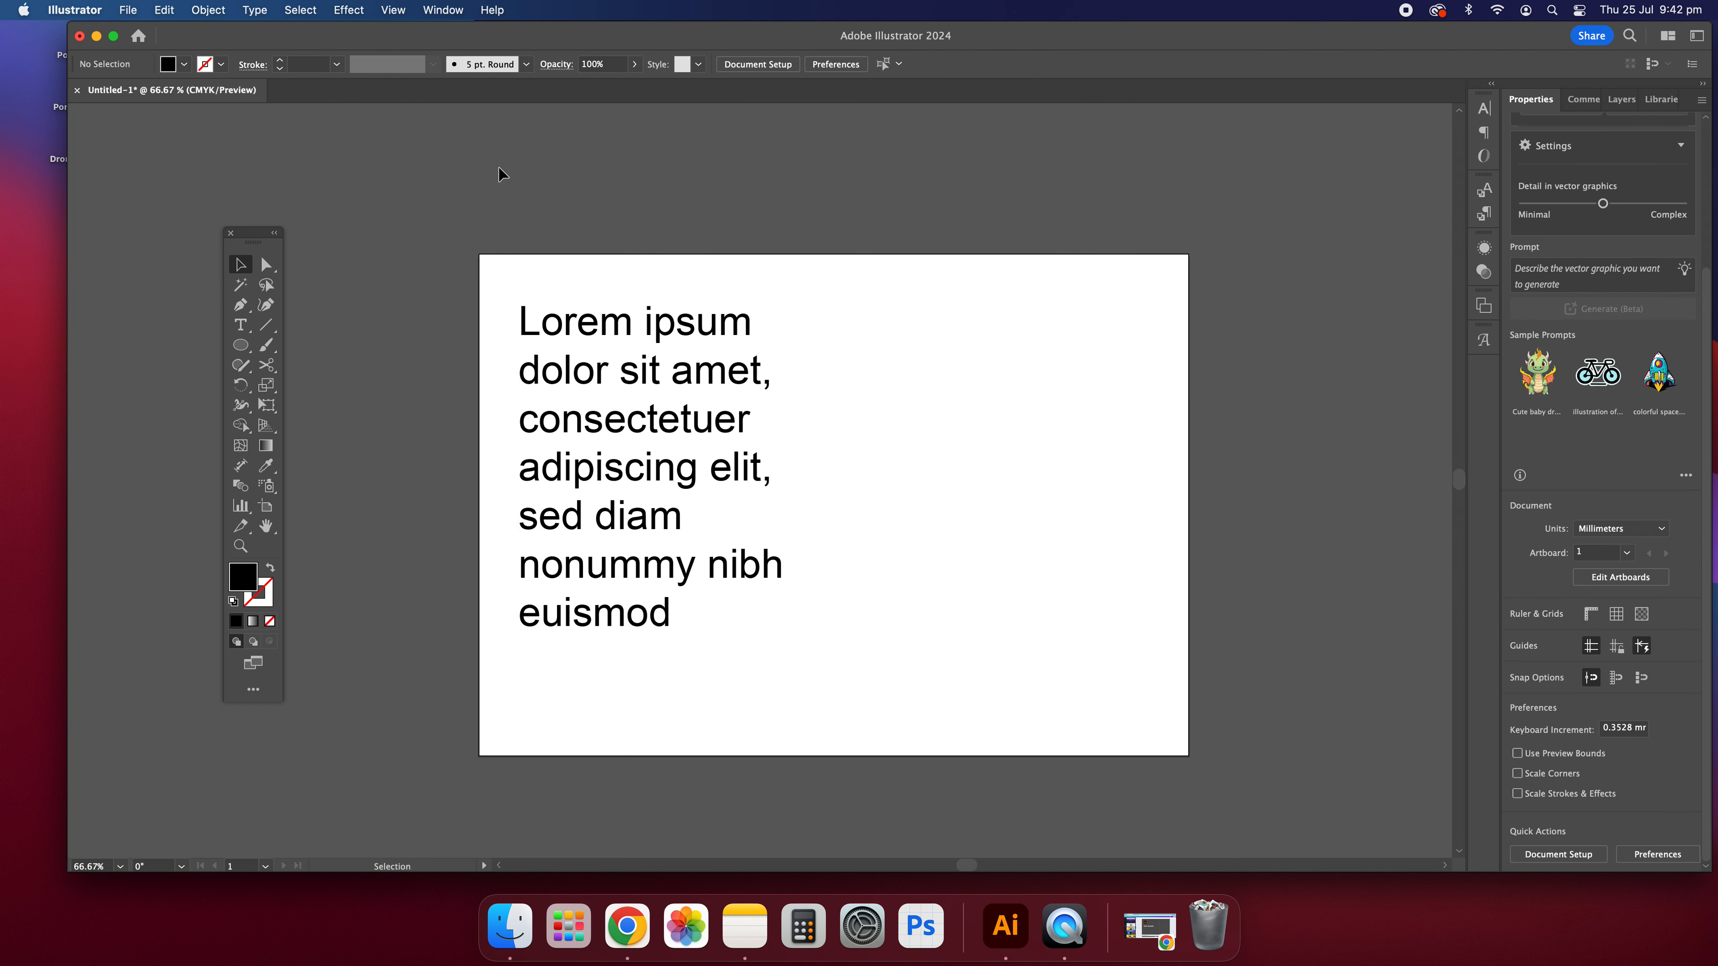
# Step: Change the case of all the placeholder text to UPPERCASE
pyautogui.press('super+a')
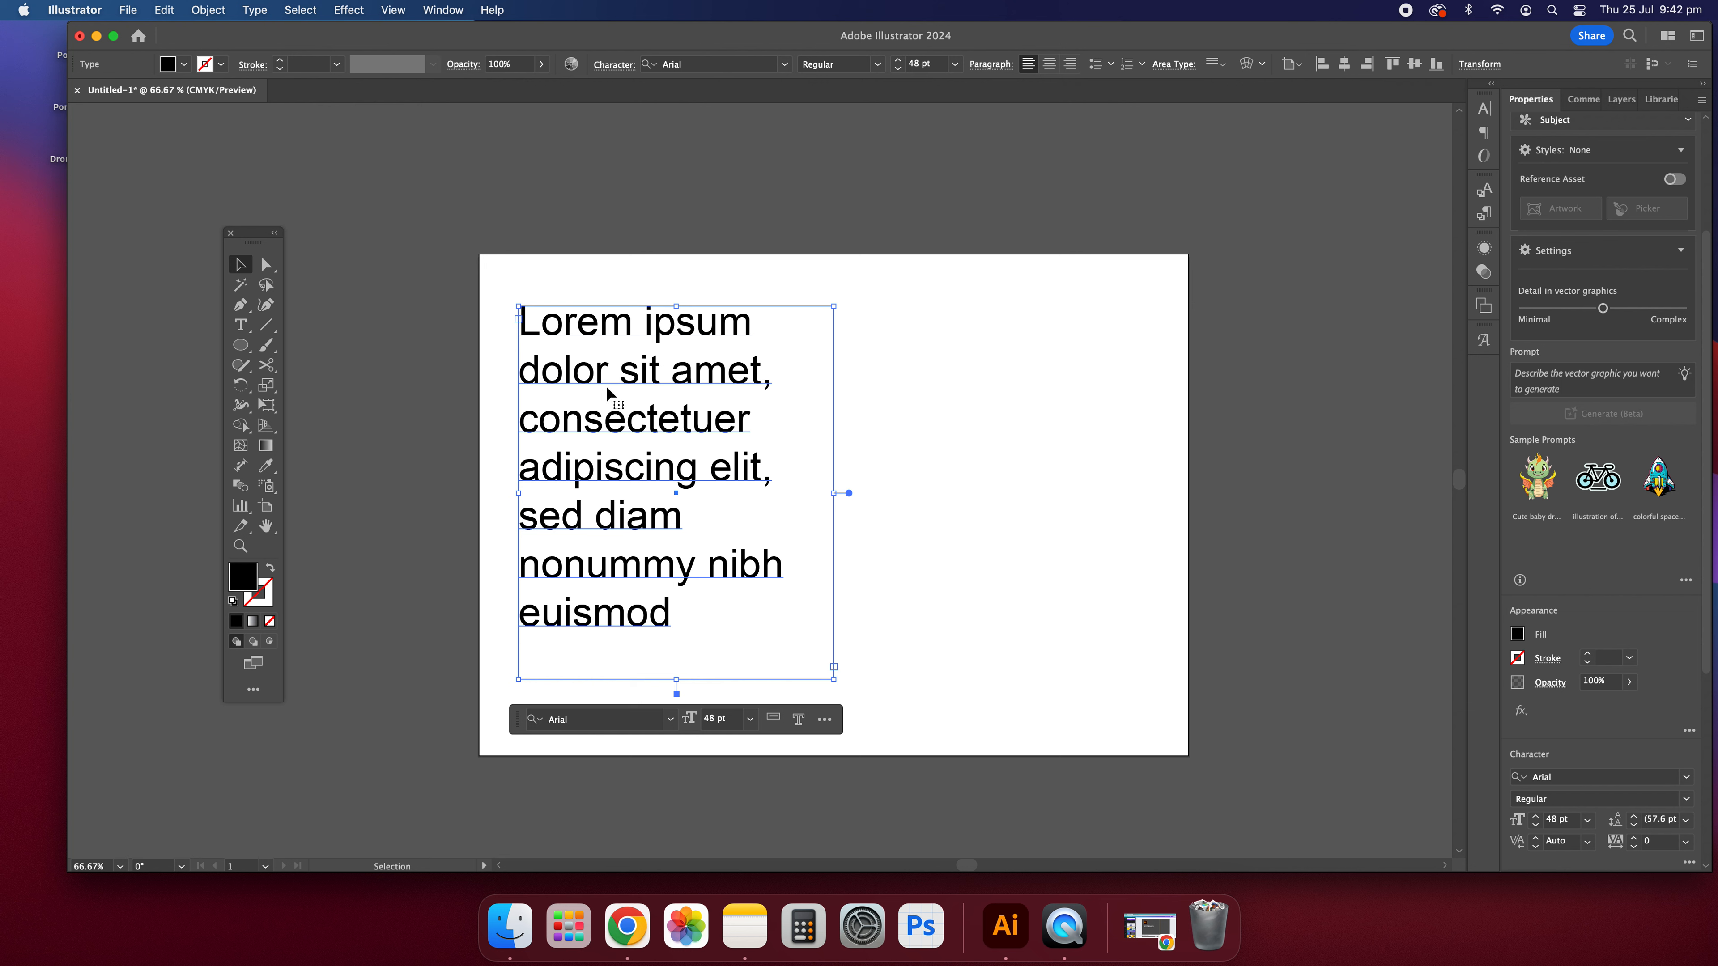
pyautogui.click(255, 10)
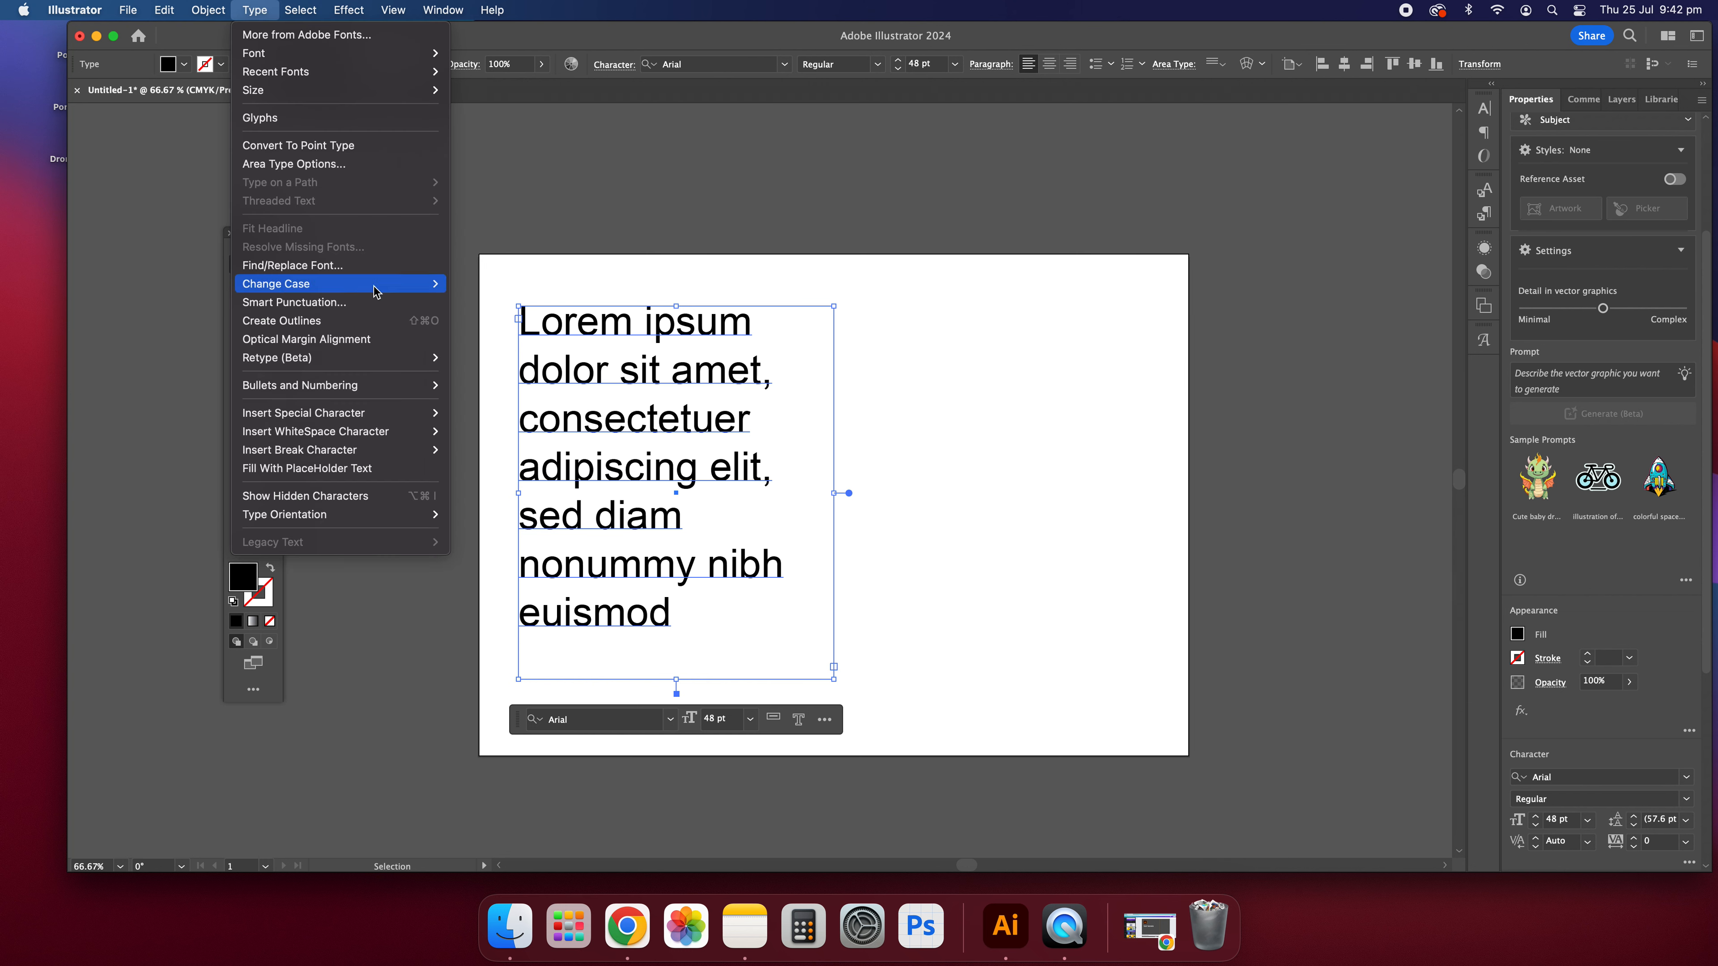
pyautogui.click(511, 285)
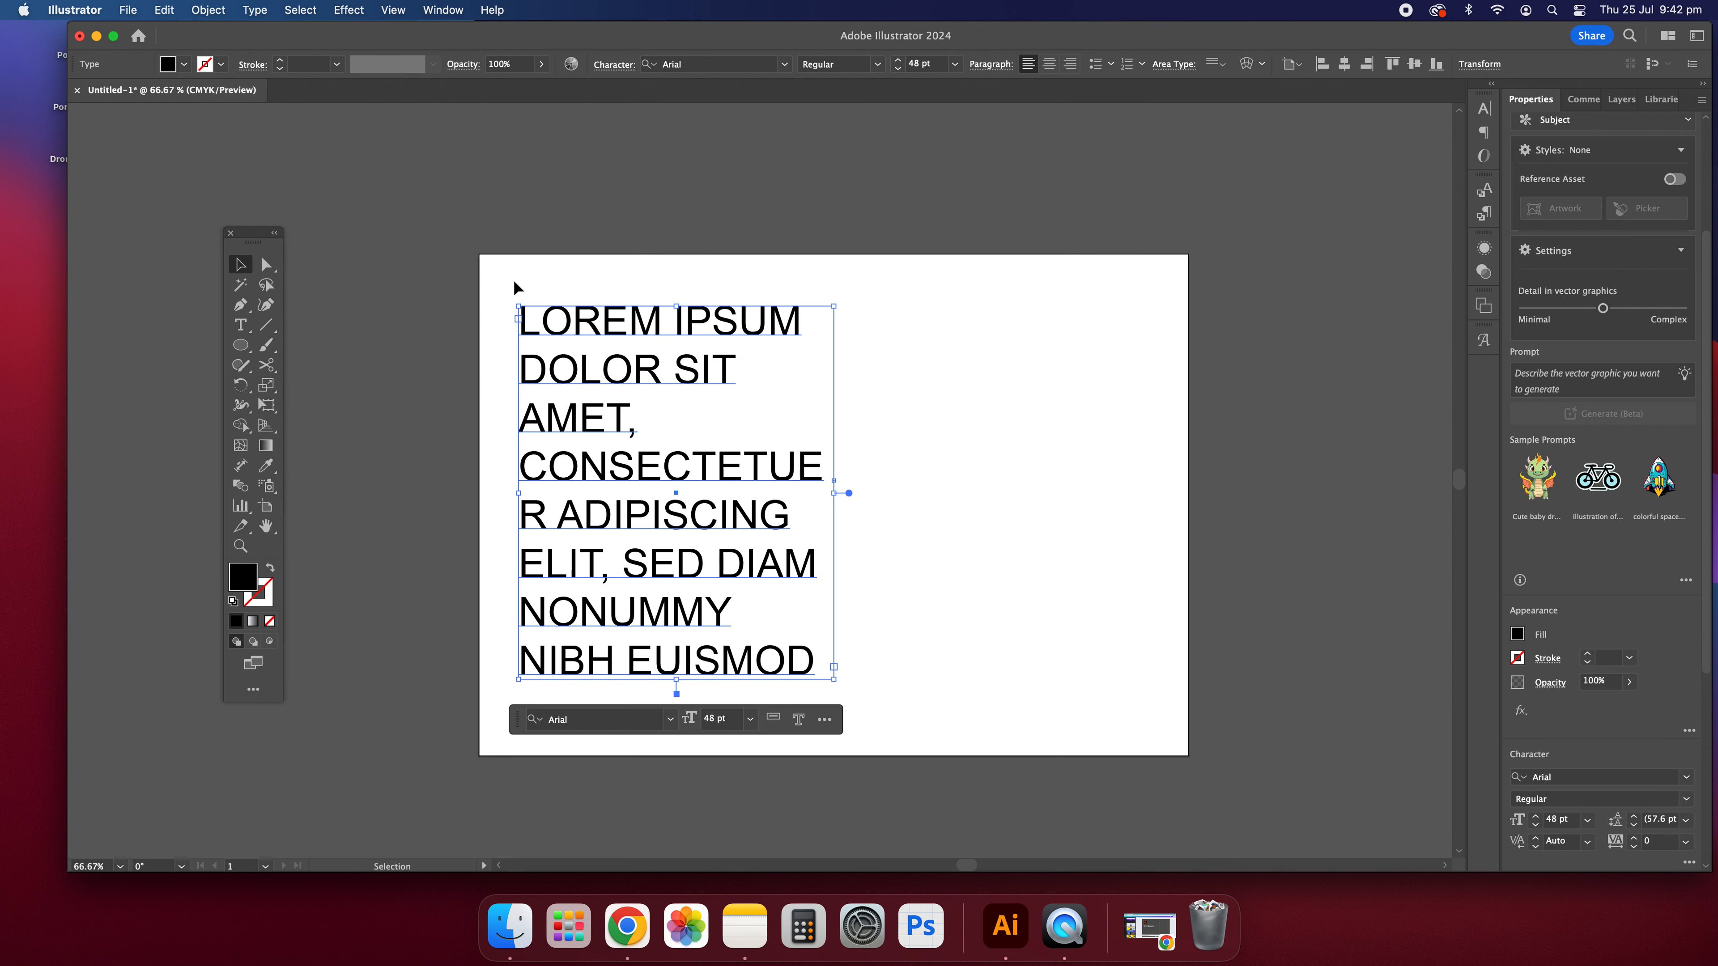
pyautogui.click(928, 517)
# Step: Change the case of the placeholder text to Title Case
pyautogui.click(595, 467)
pyautogui.click(254, 10)
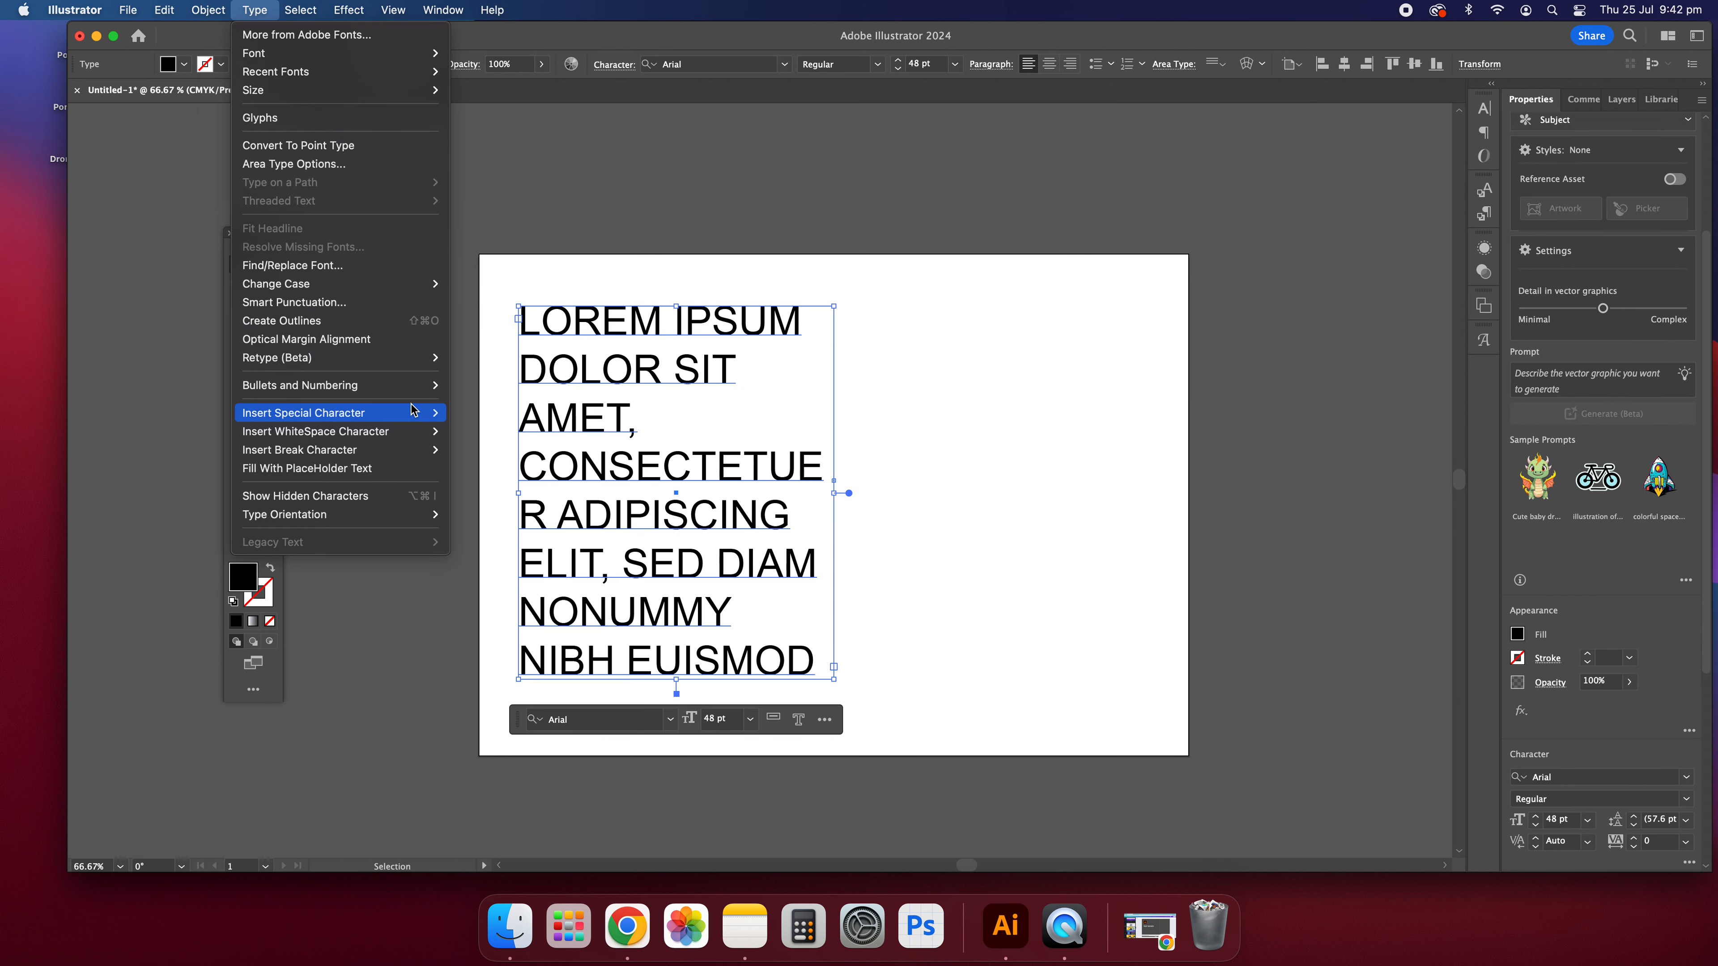
pyautogui.moveTo(369, 285)
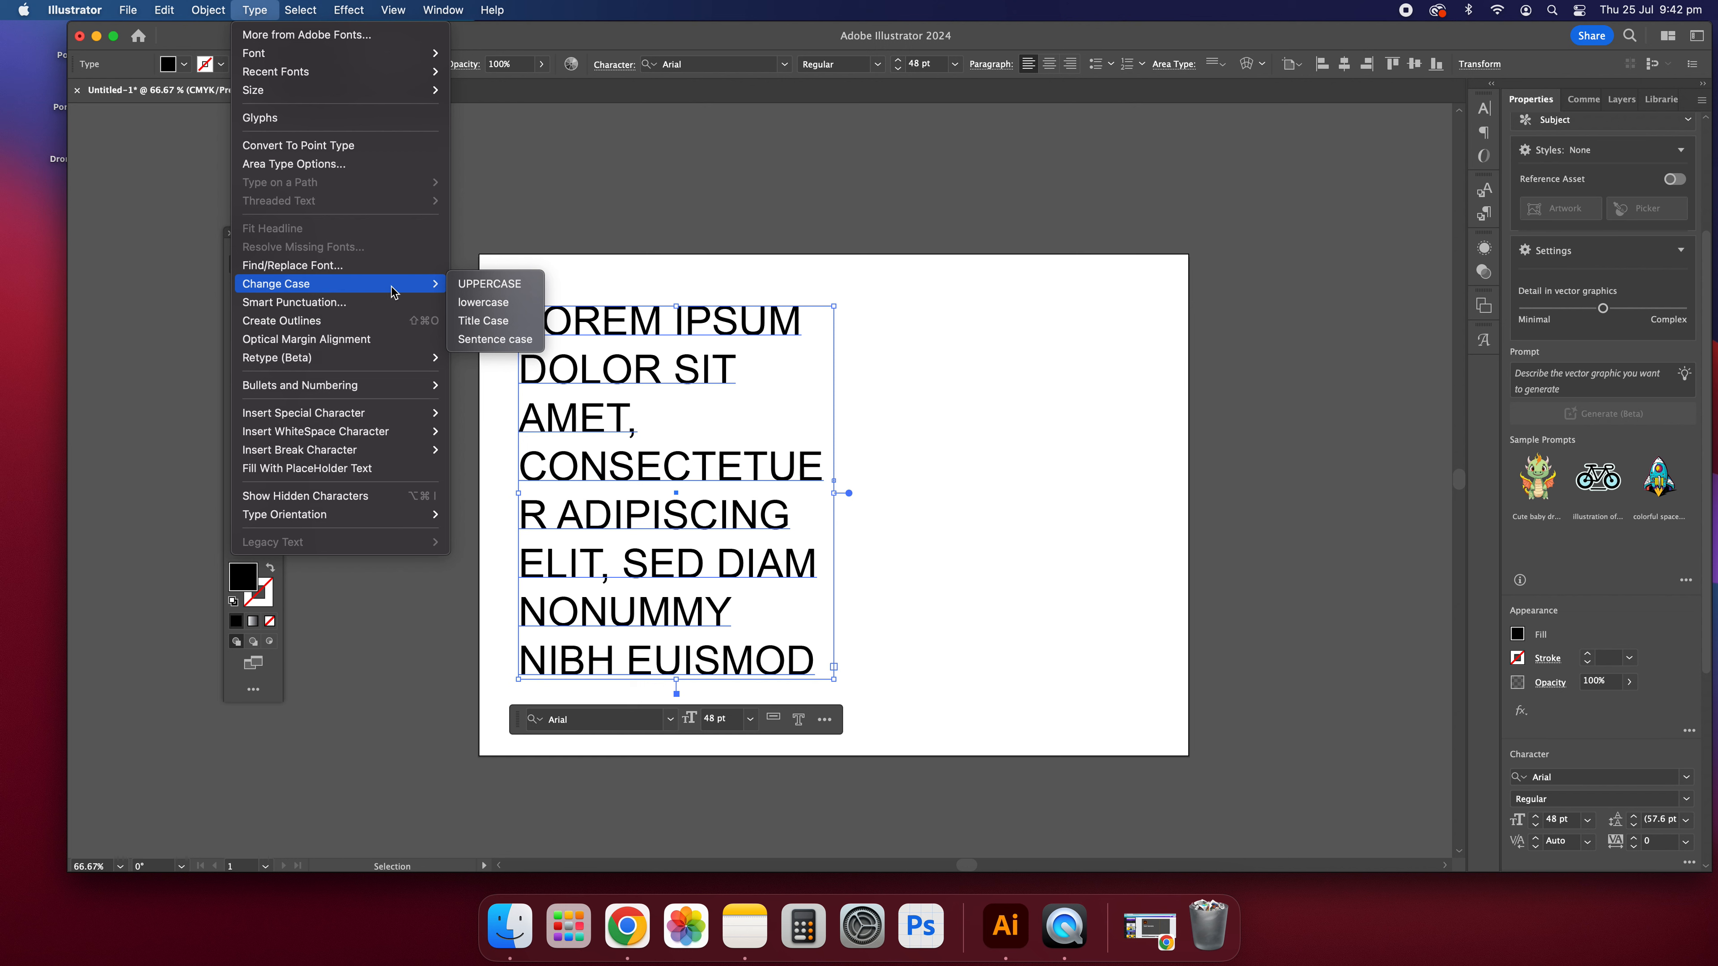
pyautogui.click(481, 322)
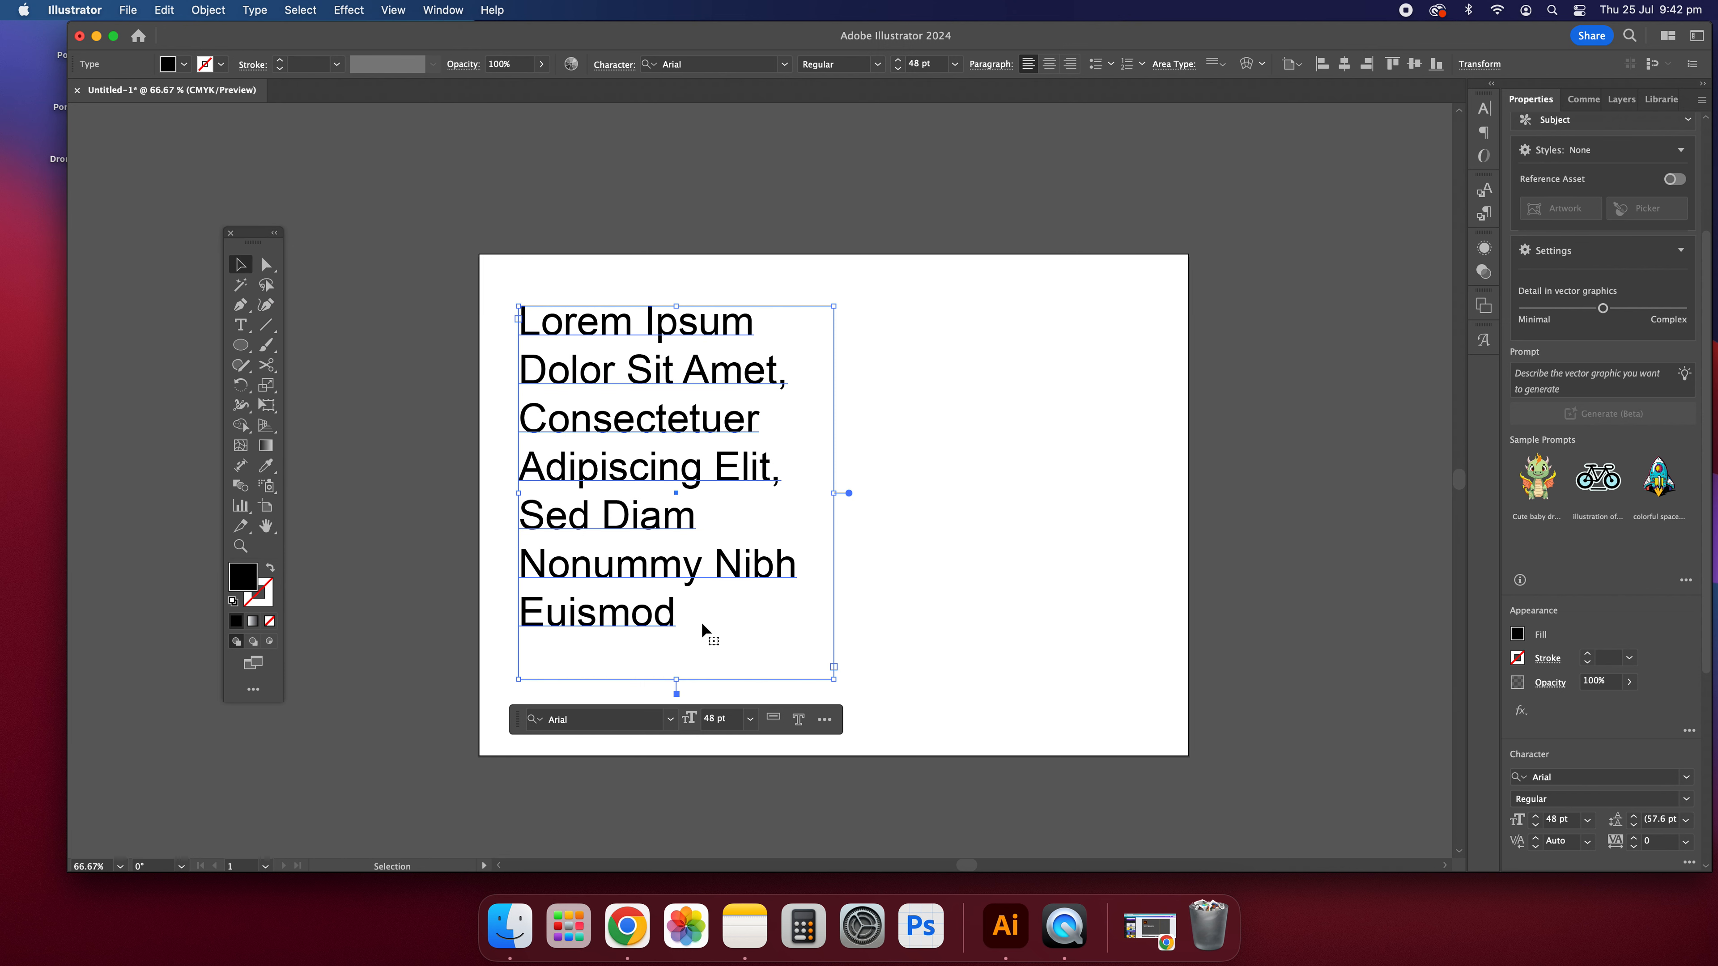
pyautogui.click(934, 542)
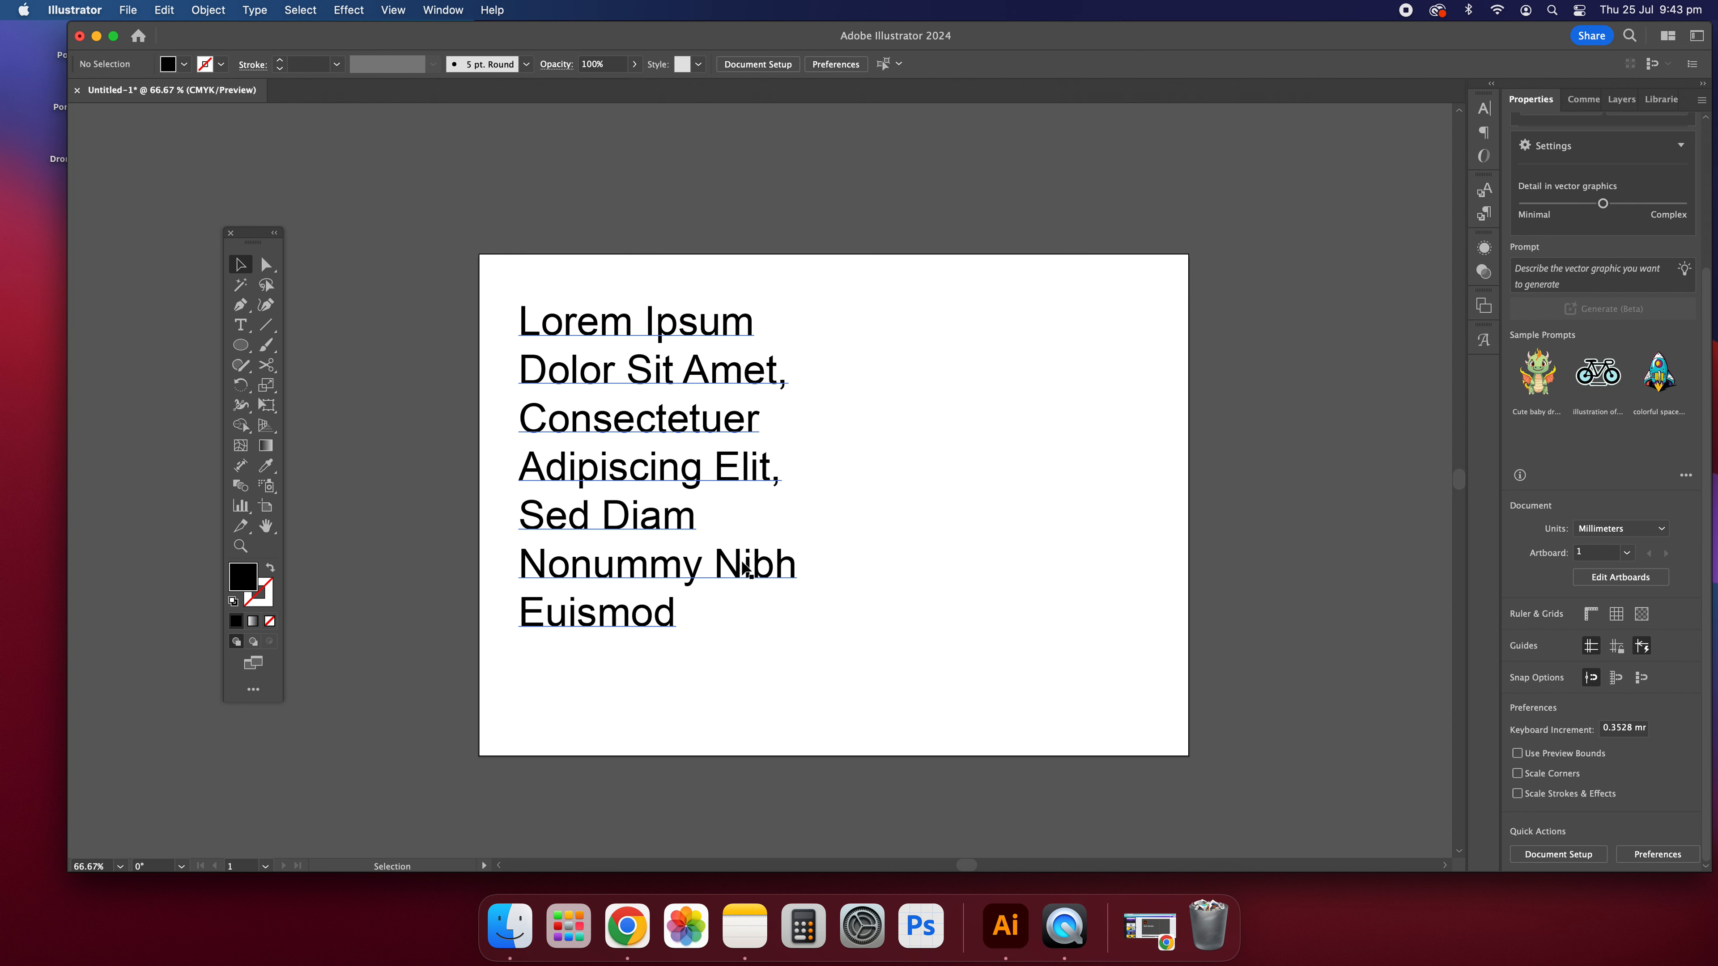
# Step: Set the type orientation of the text frame to Vertical
pyautogui.click(711, 528)
pyautogui.click(258, 8)
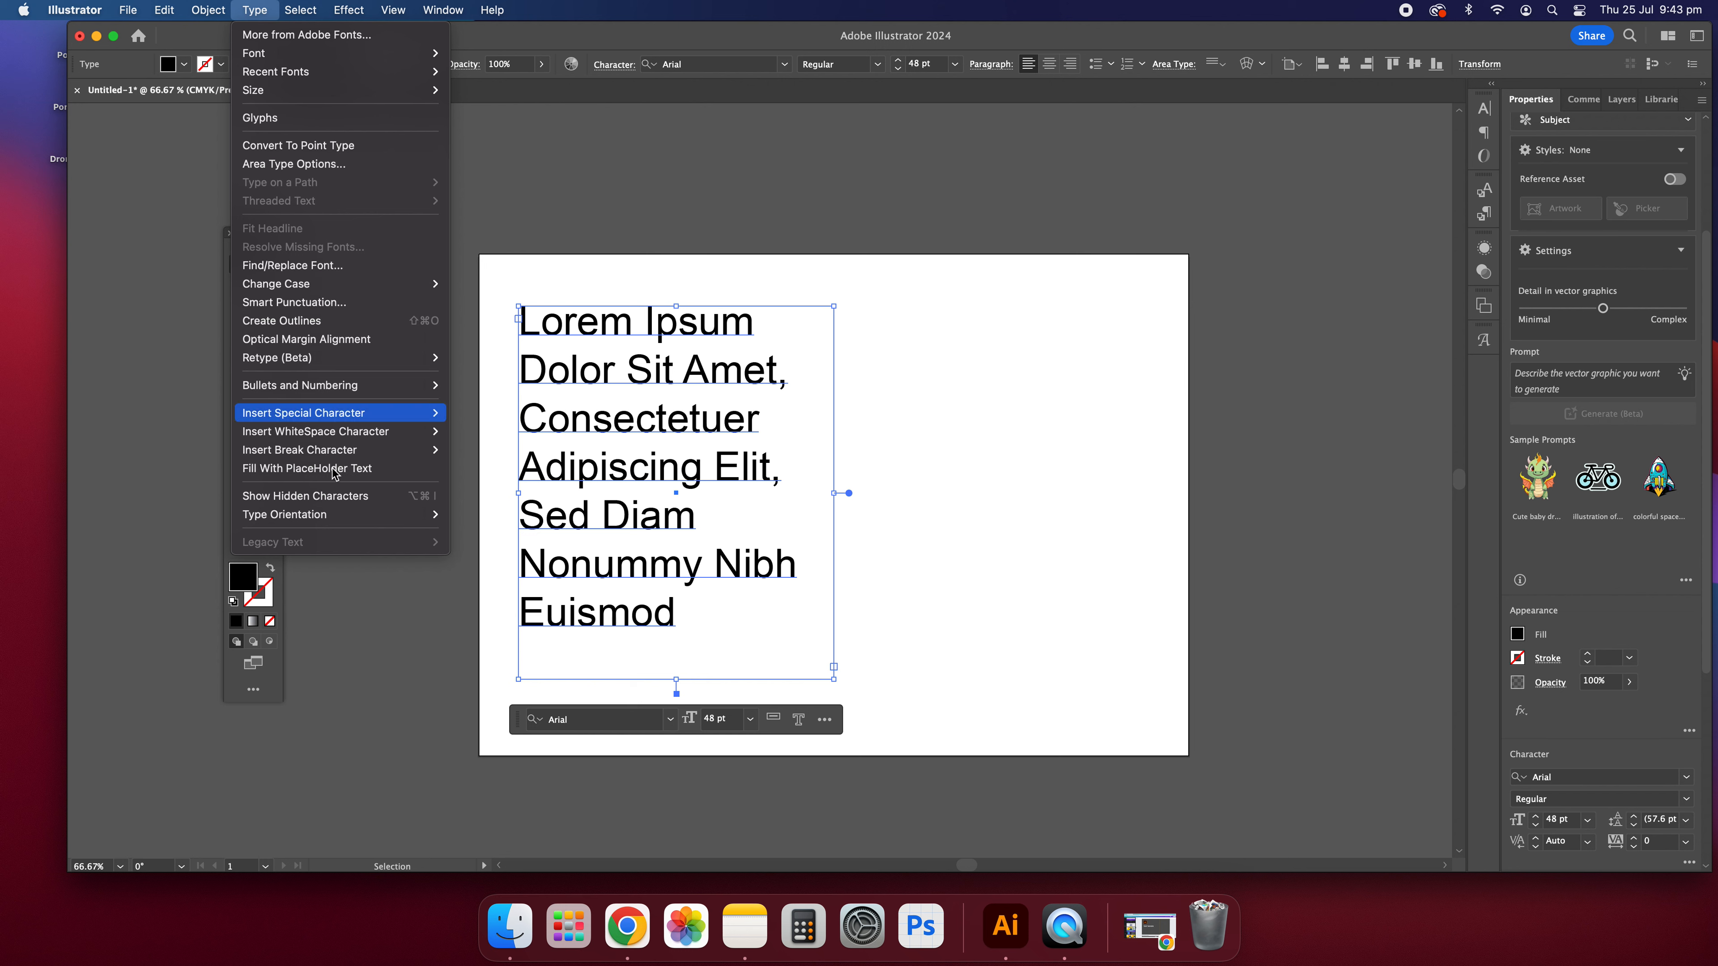
pyautogui.moveTo(385, 520)
pyautogui.click(486, 534)
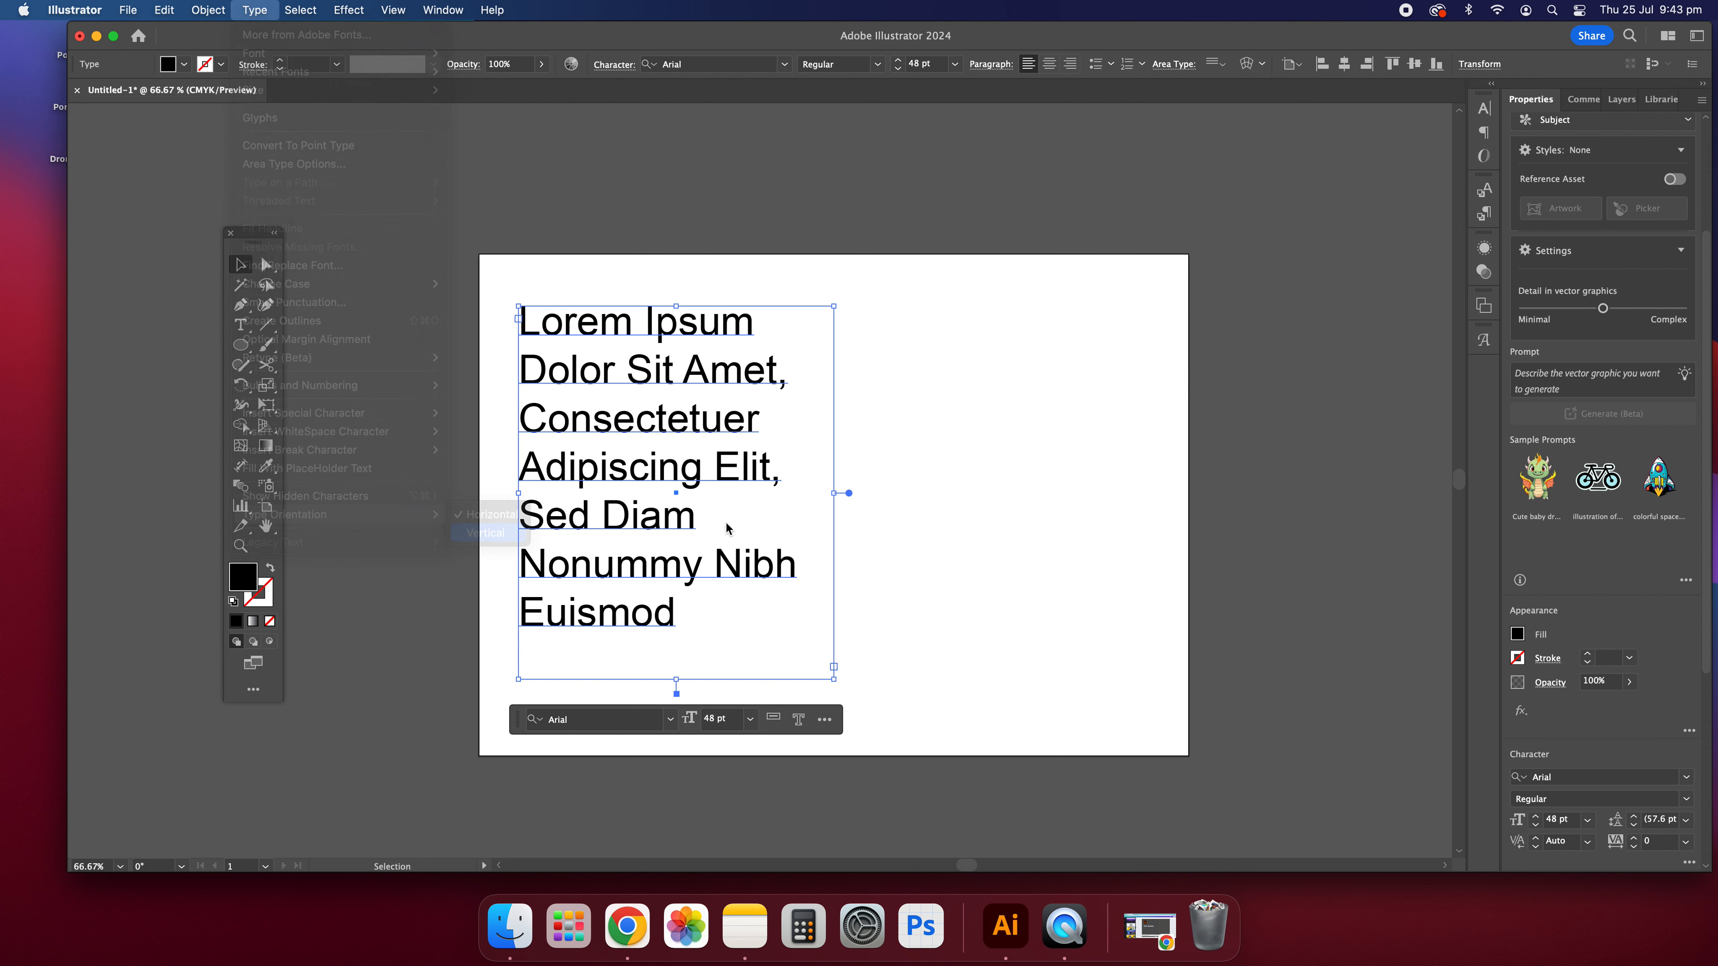
# Step: Extend the vertical text frame downward past the artboard's lower edge to fit more of the text
pyautogui.click(241, 326)
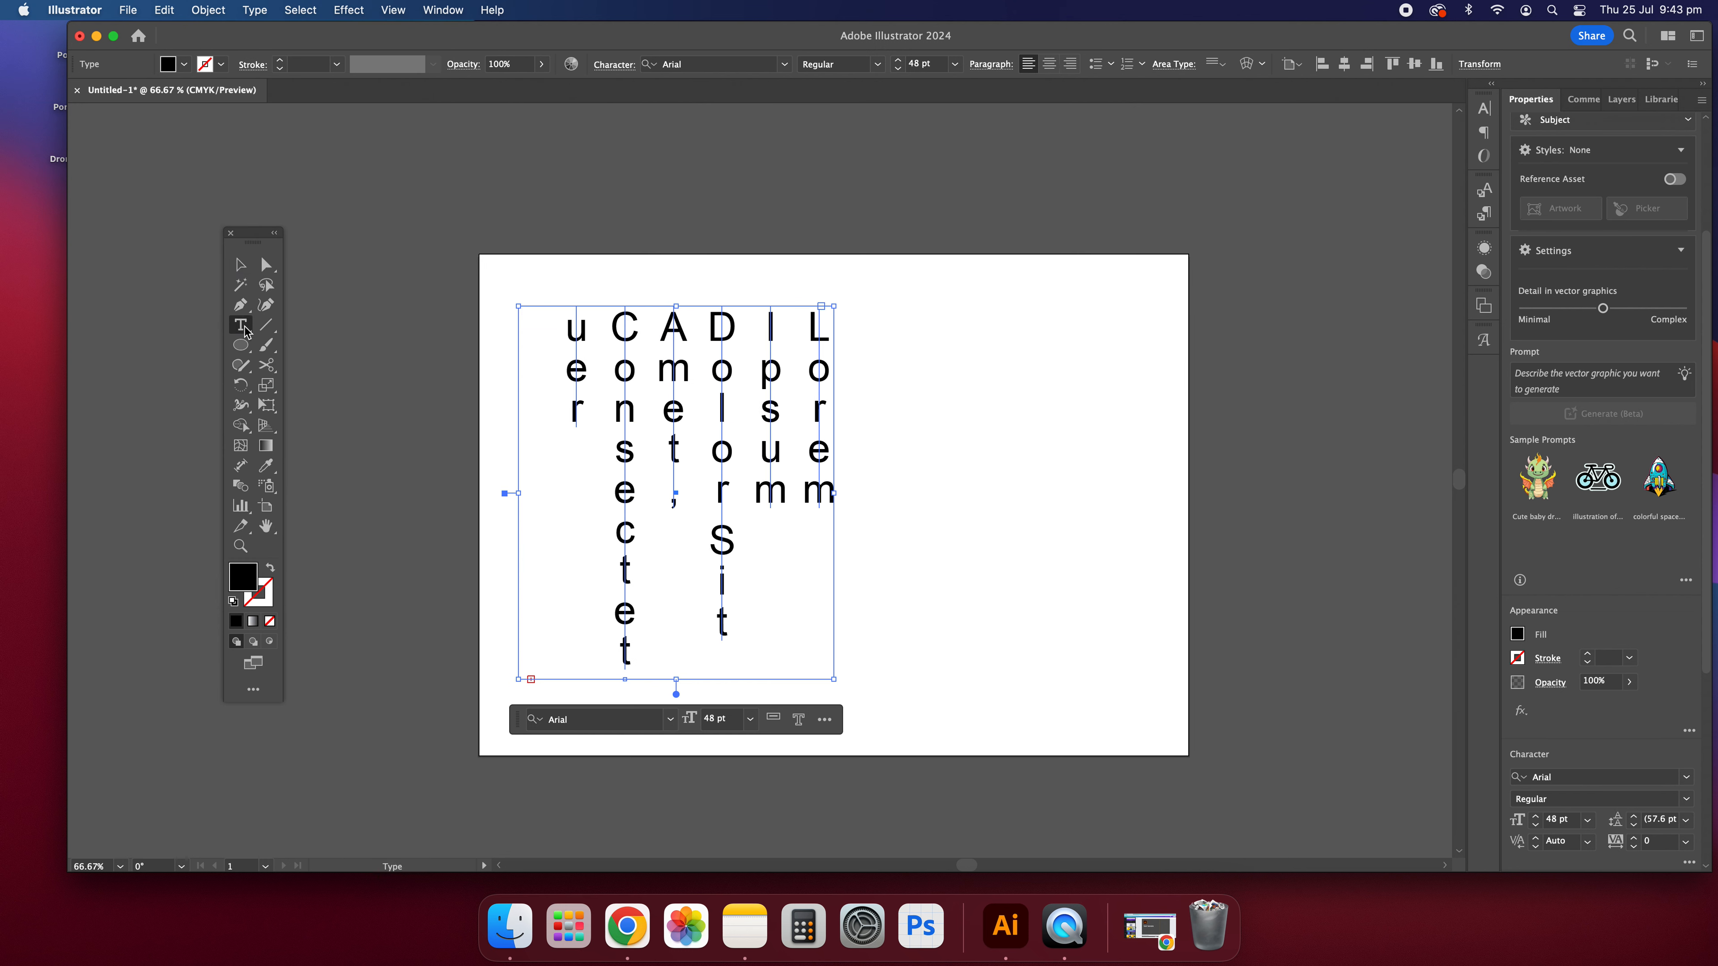
pyautogui.click(240, 264)
pyautogui.click(921, 402)
pyautogui.click(642, 402)
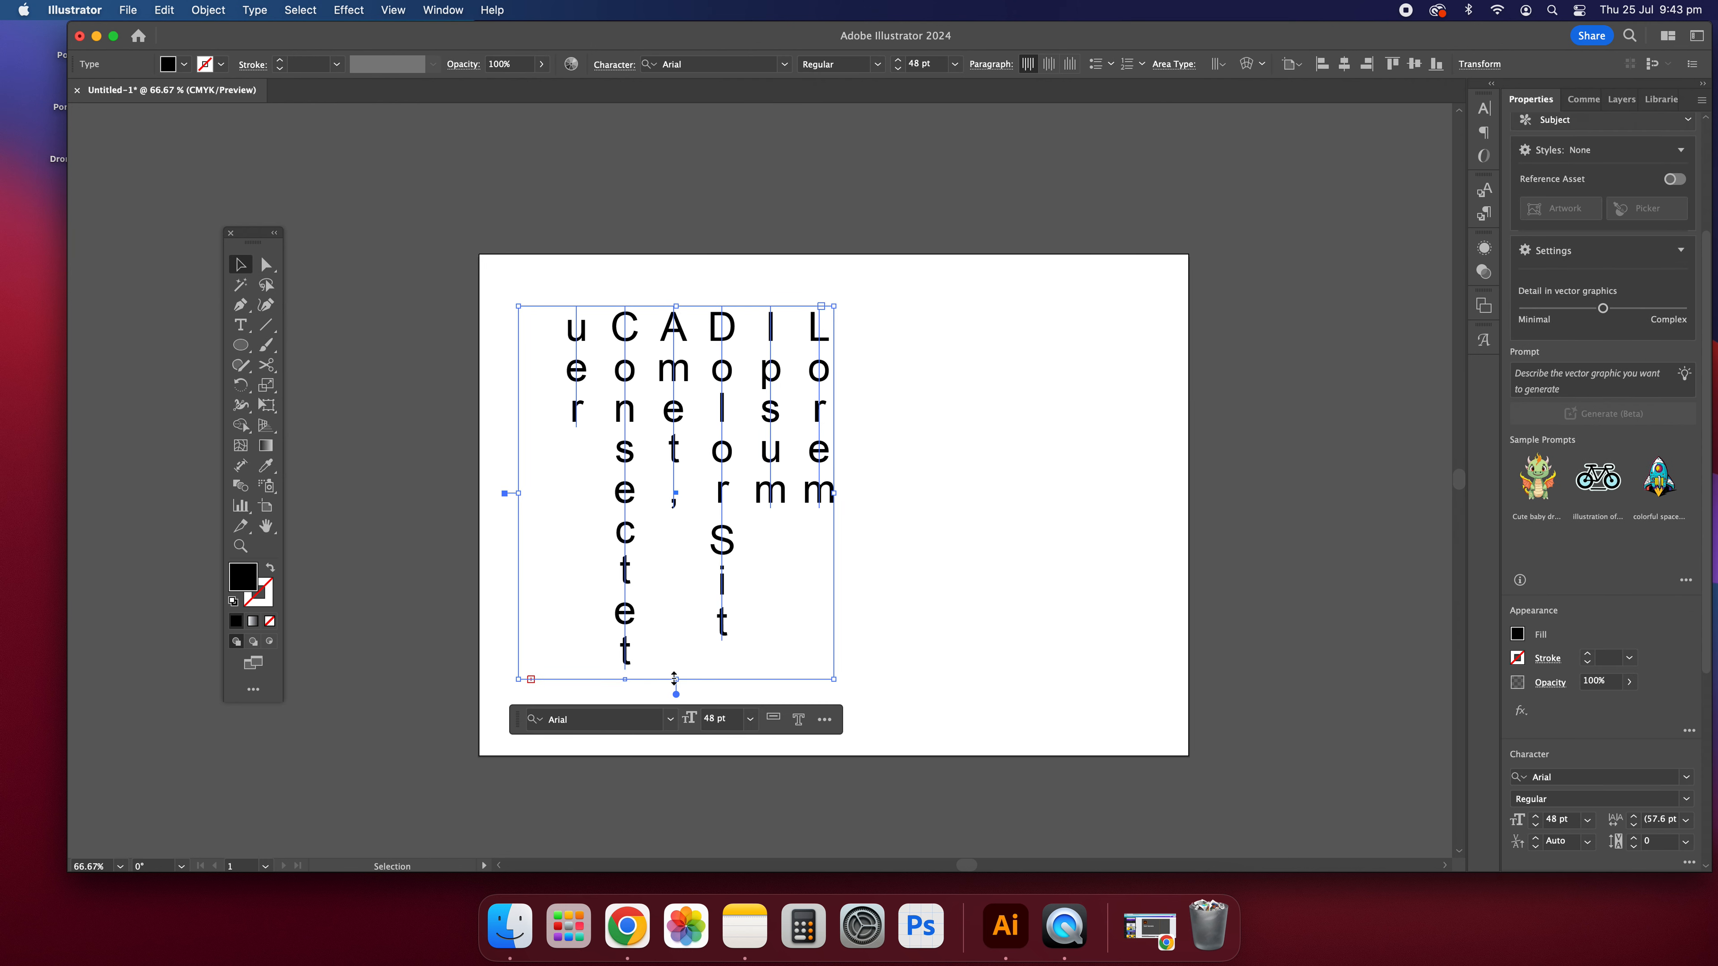
pyautogui.moveTo(676, 679); pyautogui.dragTo(679, 806)
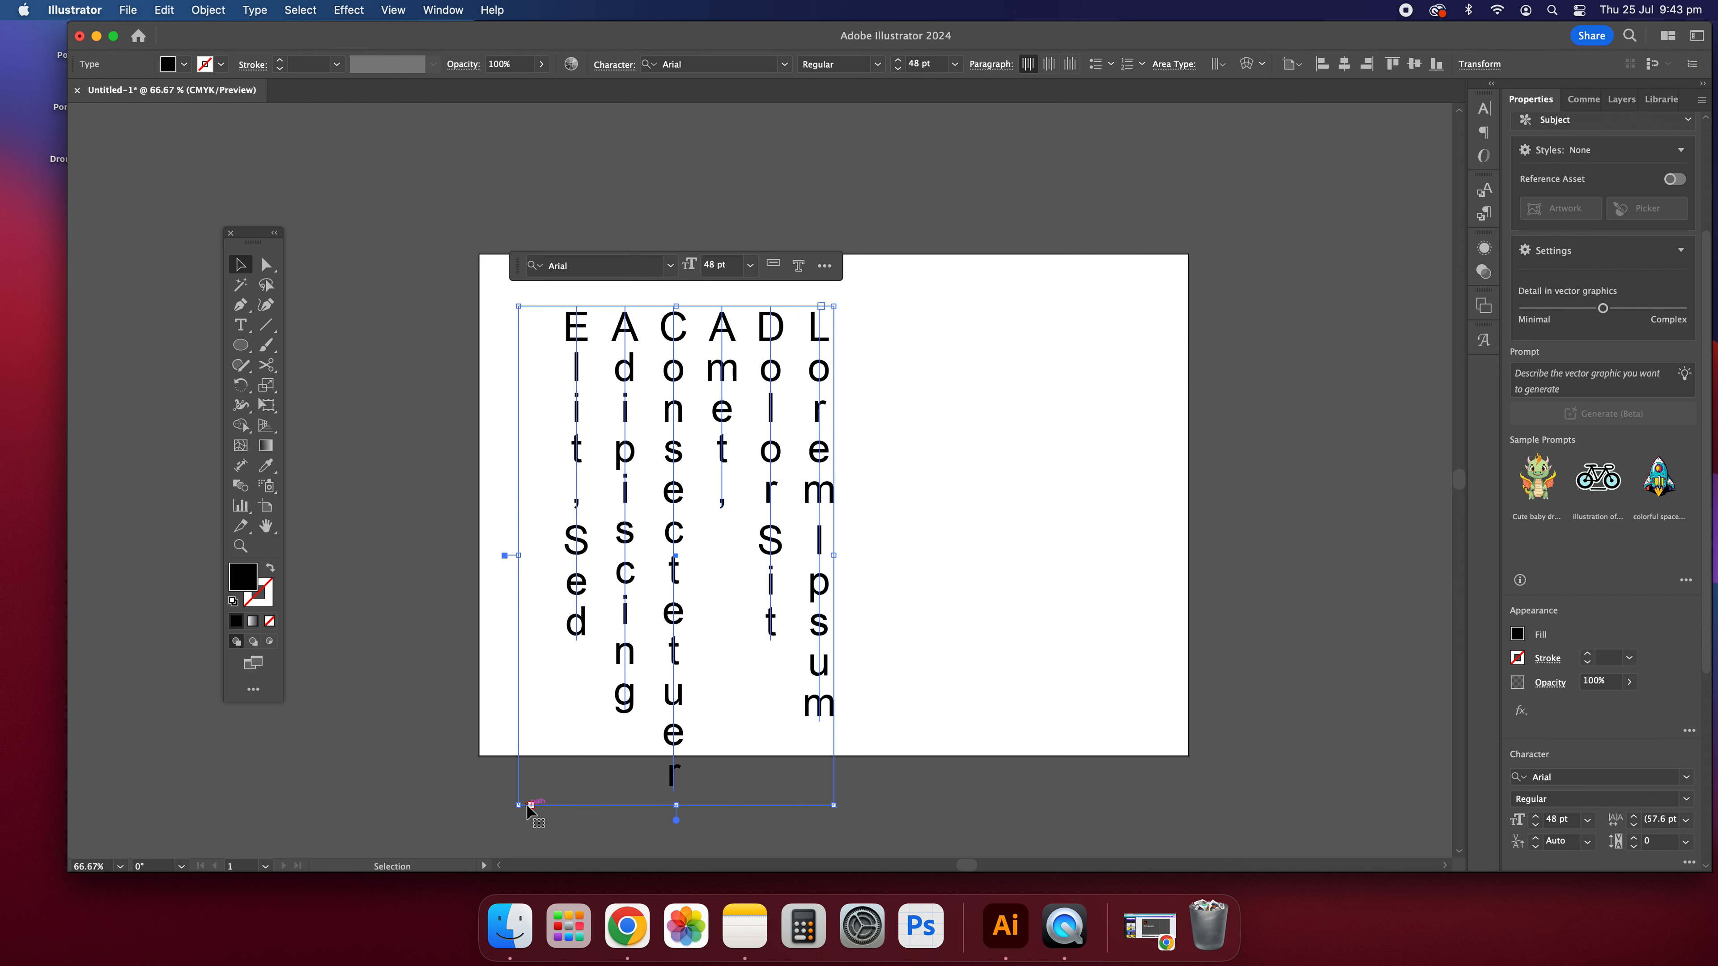
pyautogui.click(1042, 551)
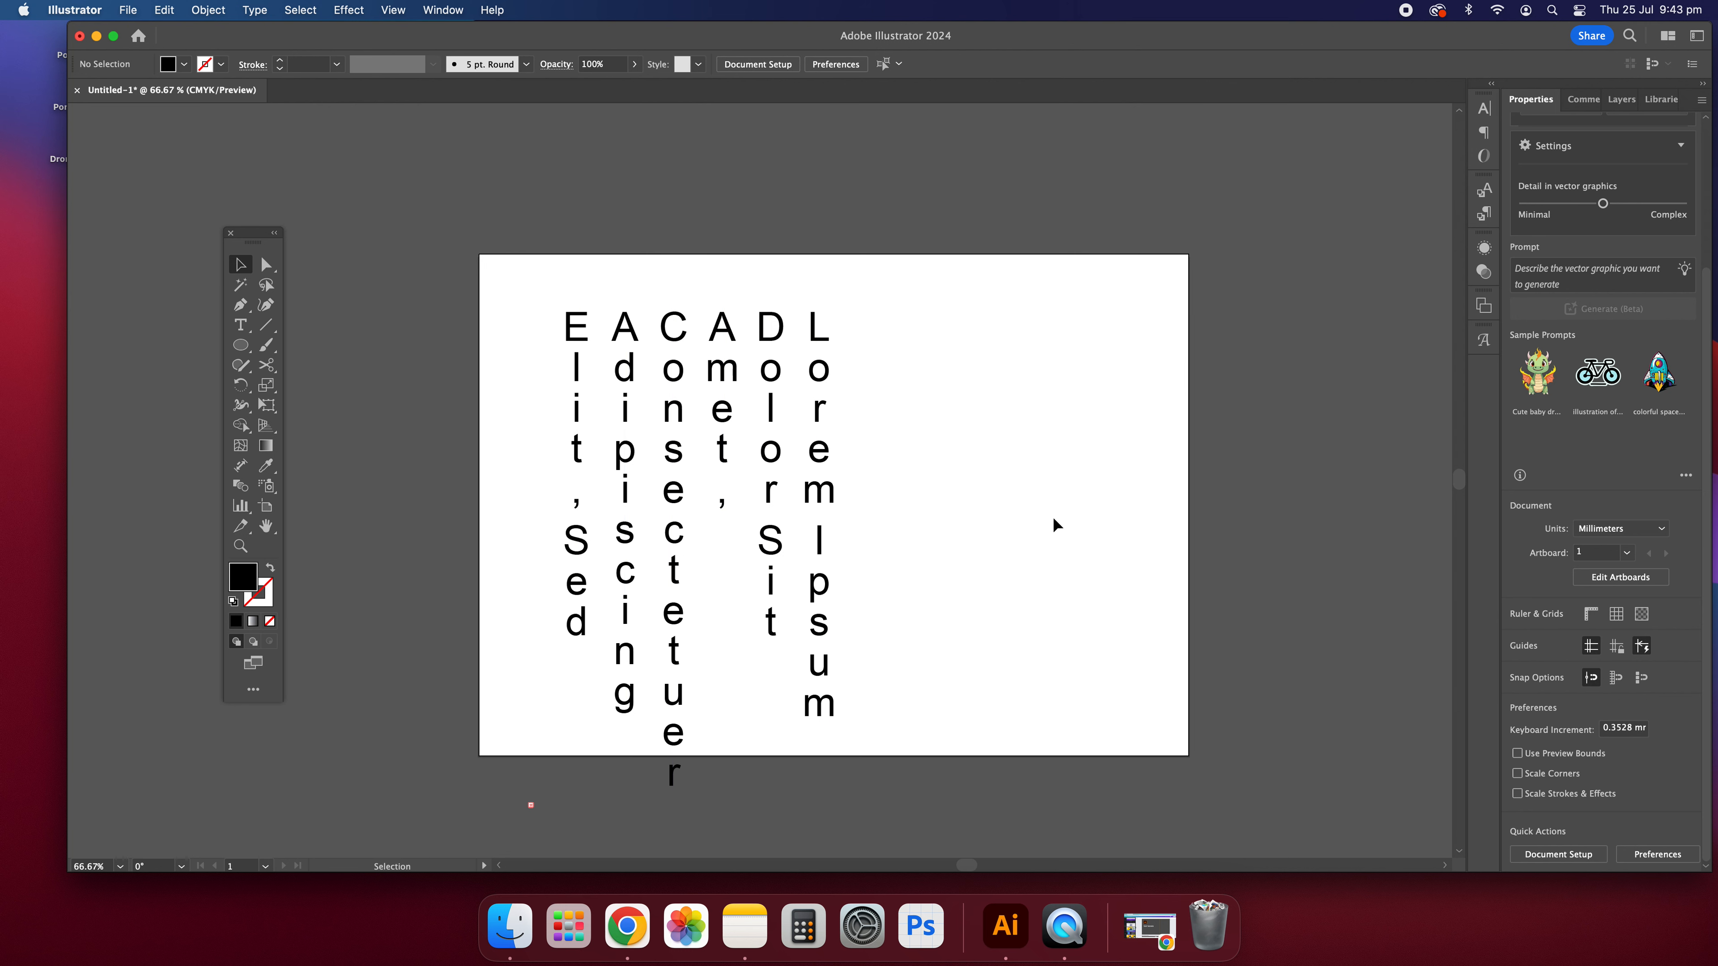
# Step: Undo the vertical type orientation and the frame extension, and leave the text frame deselected
pyautogui.press('super+z')
pyautogui.click(998, 513)
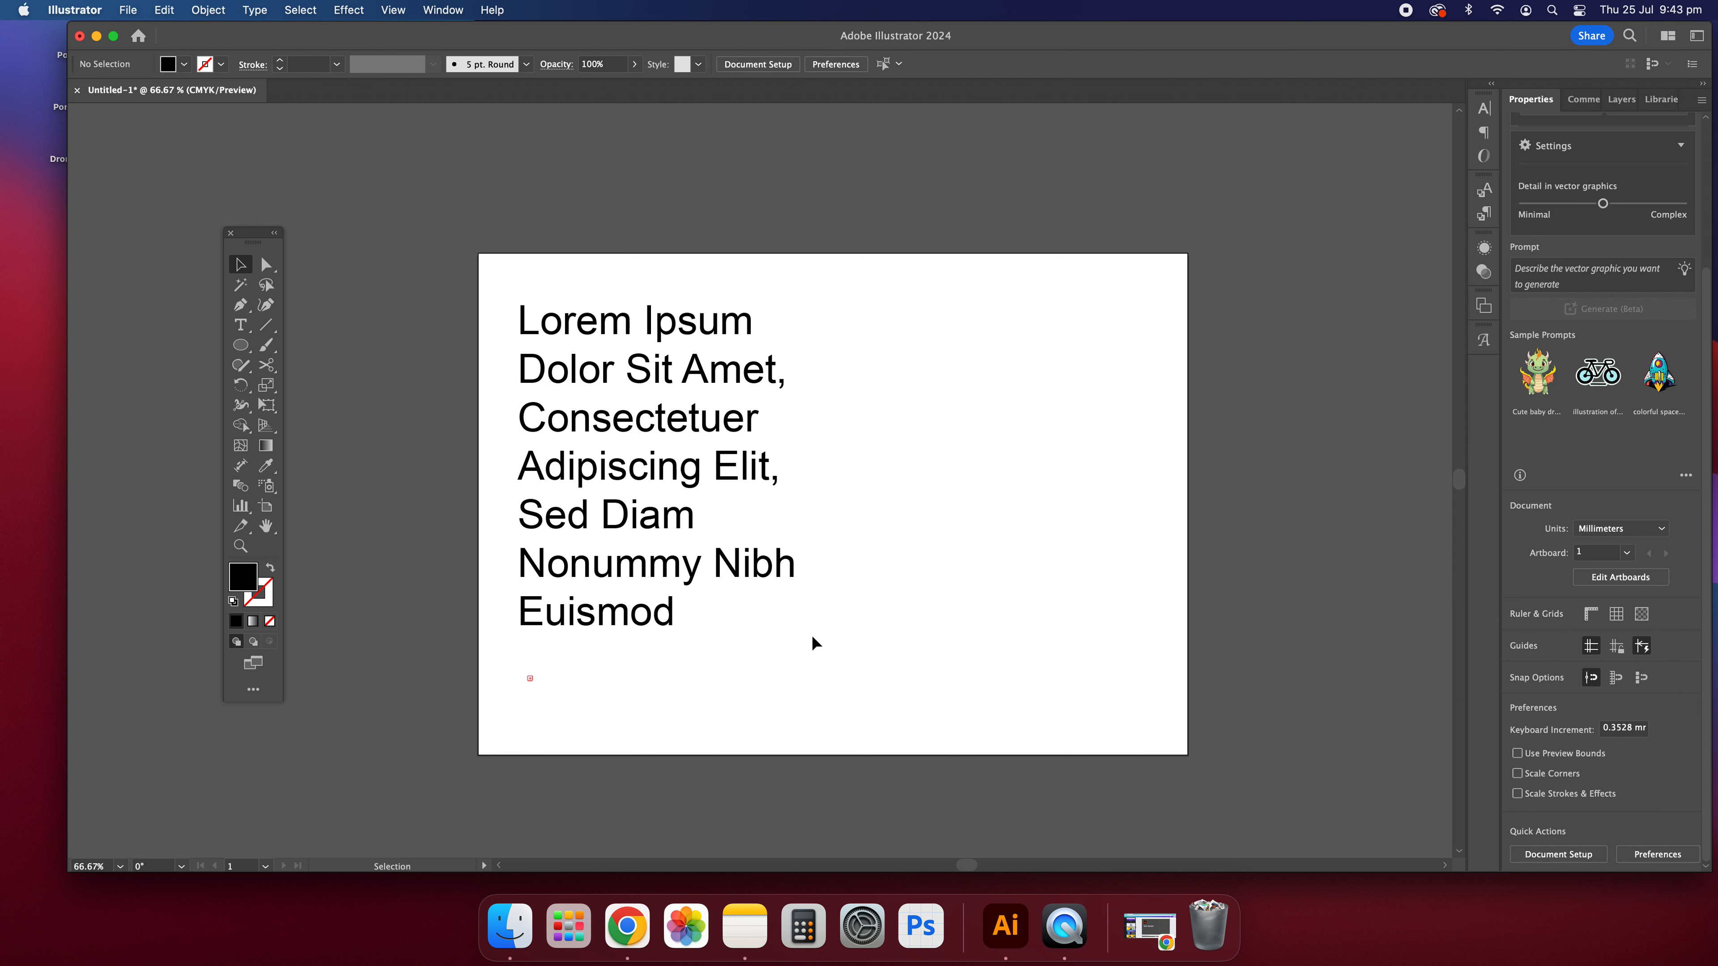
# Step: Insert a copyright symbol from the special characters after "Adipiscing Elit," in the text frame
pyautogui.click(671, 444)
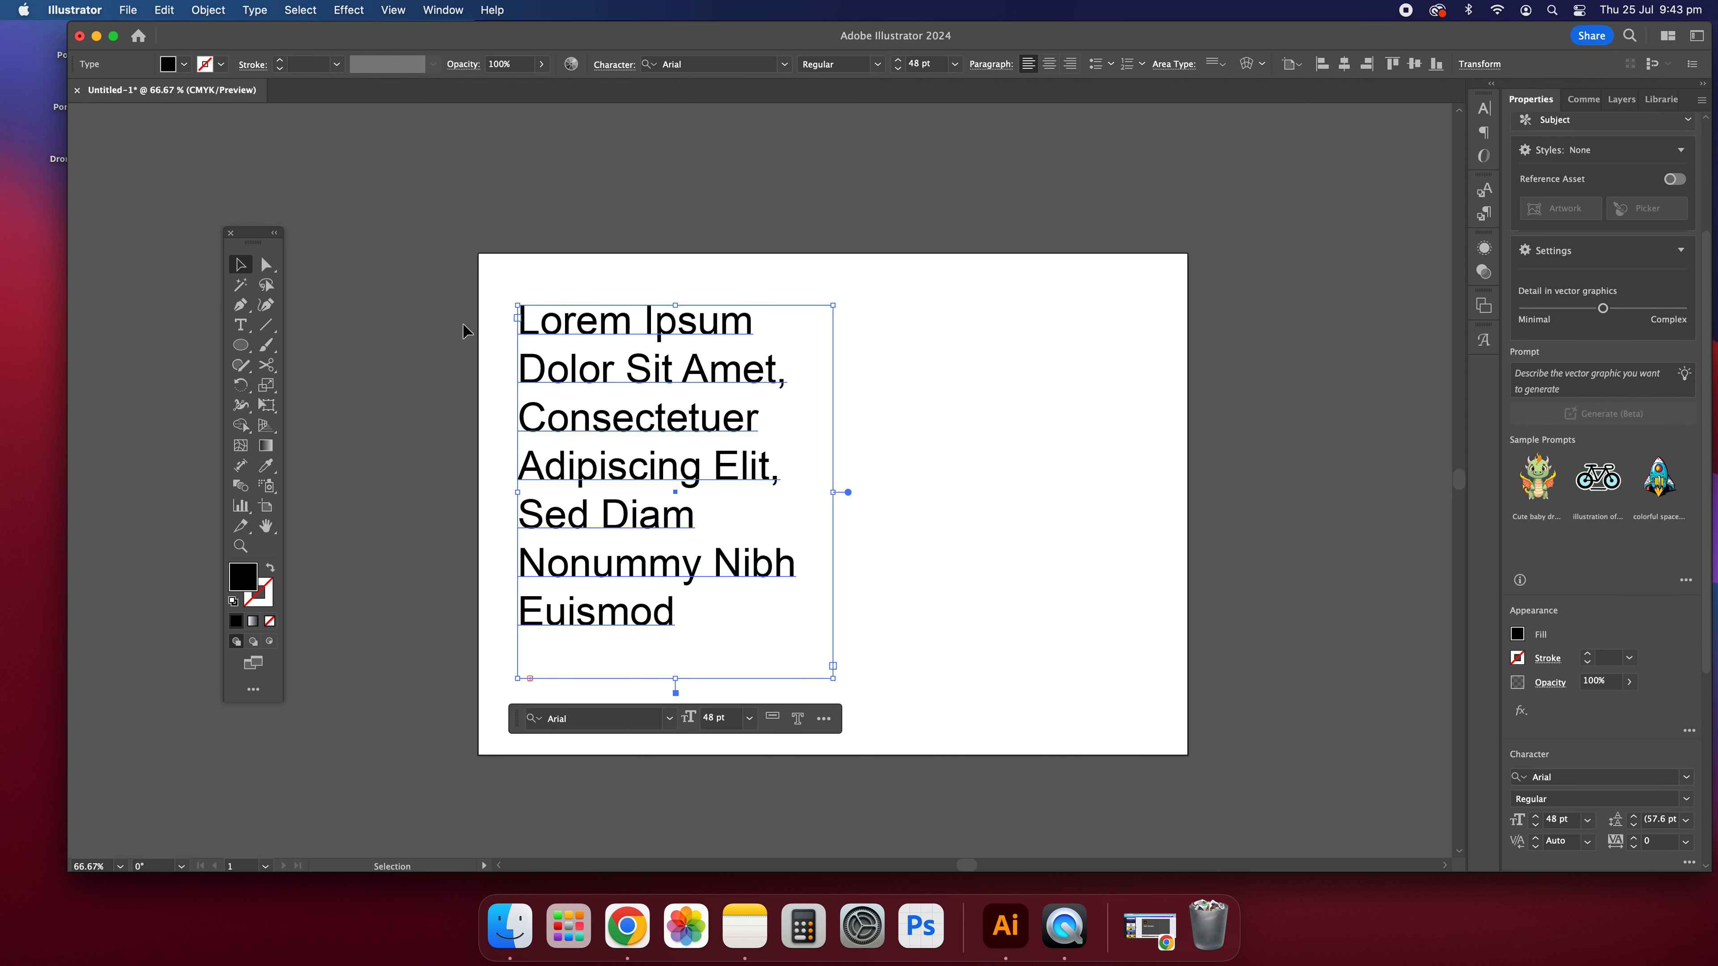
pyautogui.tripleClick(705, 455)
pyautogui.click(793, 472)
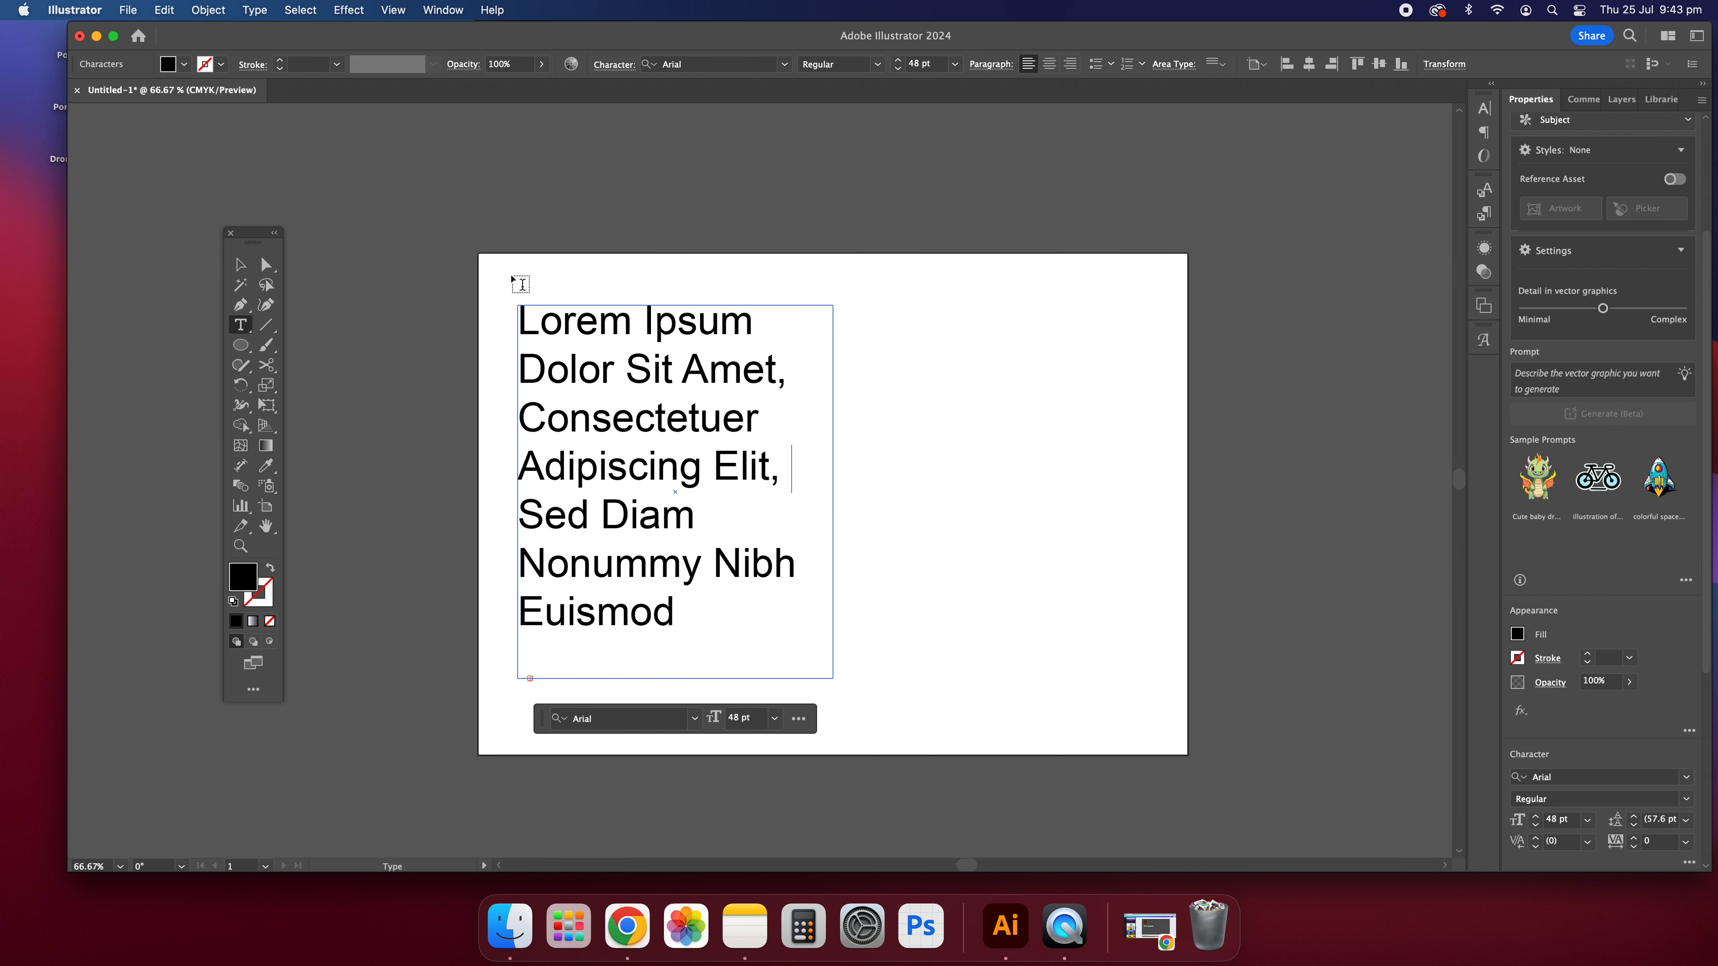
pyautogui.click(252, 8)
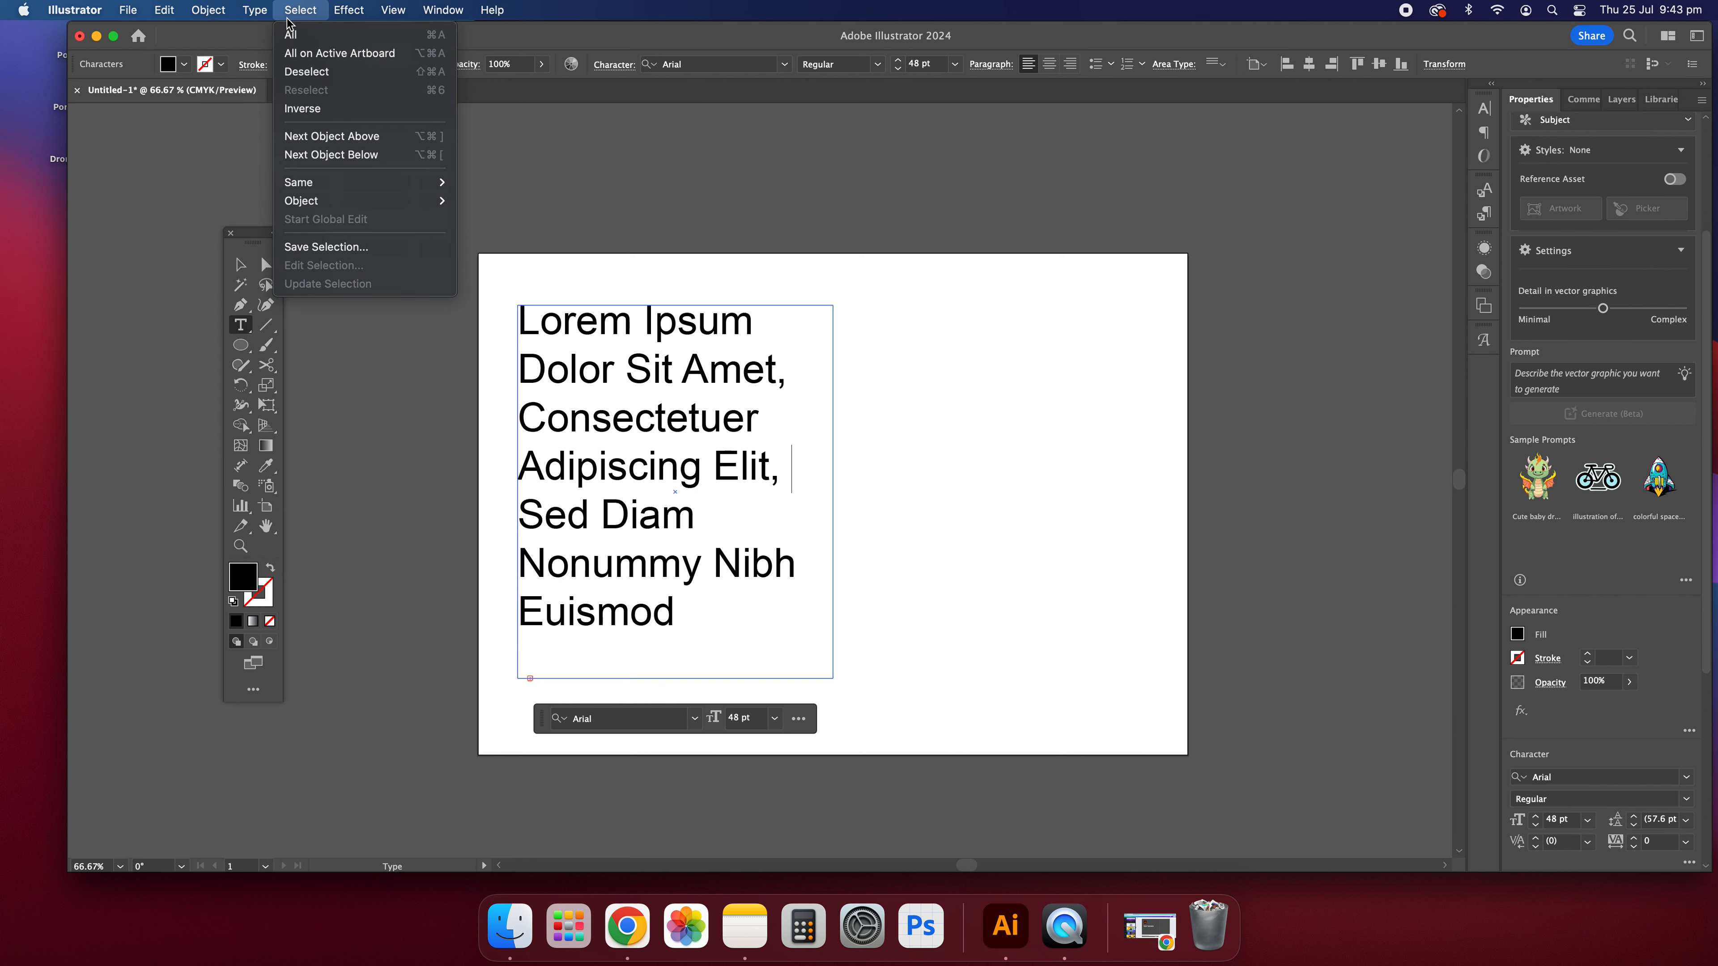
pyautogui.moveTo(370, 426)
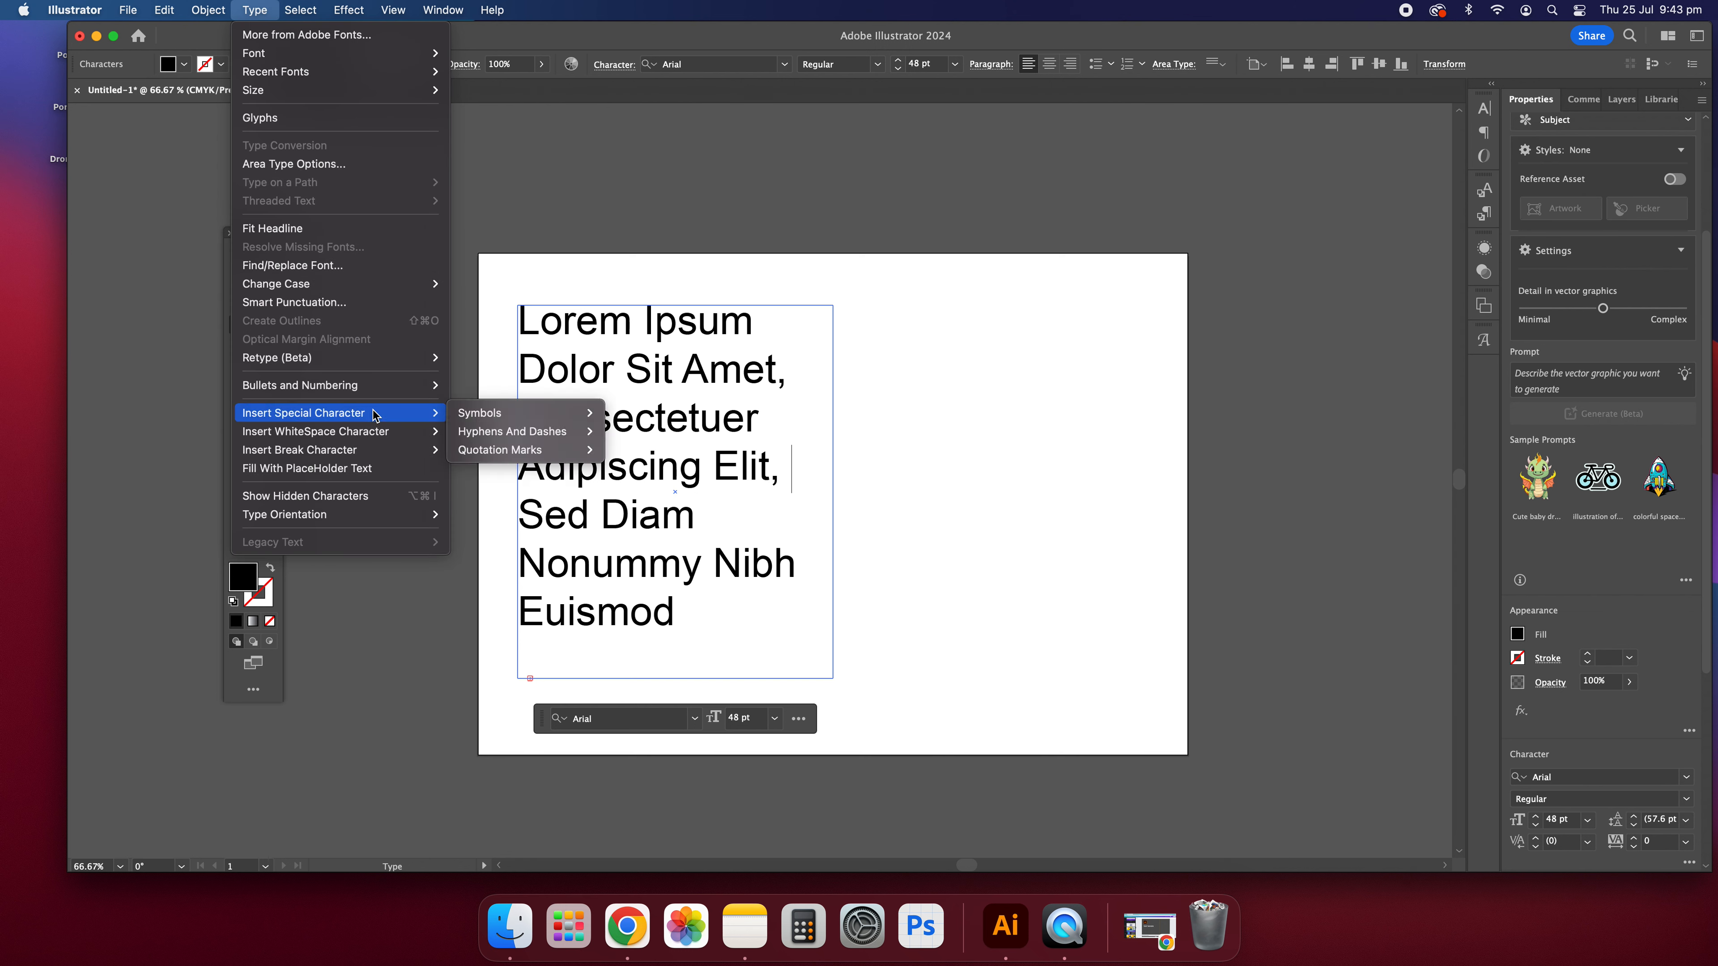
pyautogui.moveTo(534, 408)
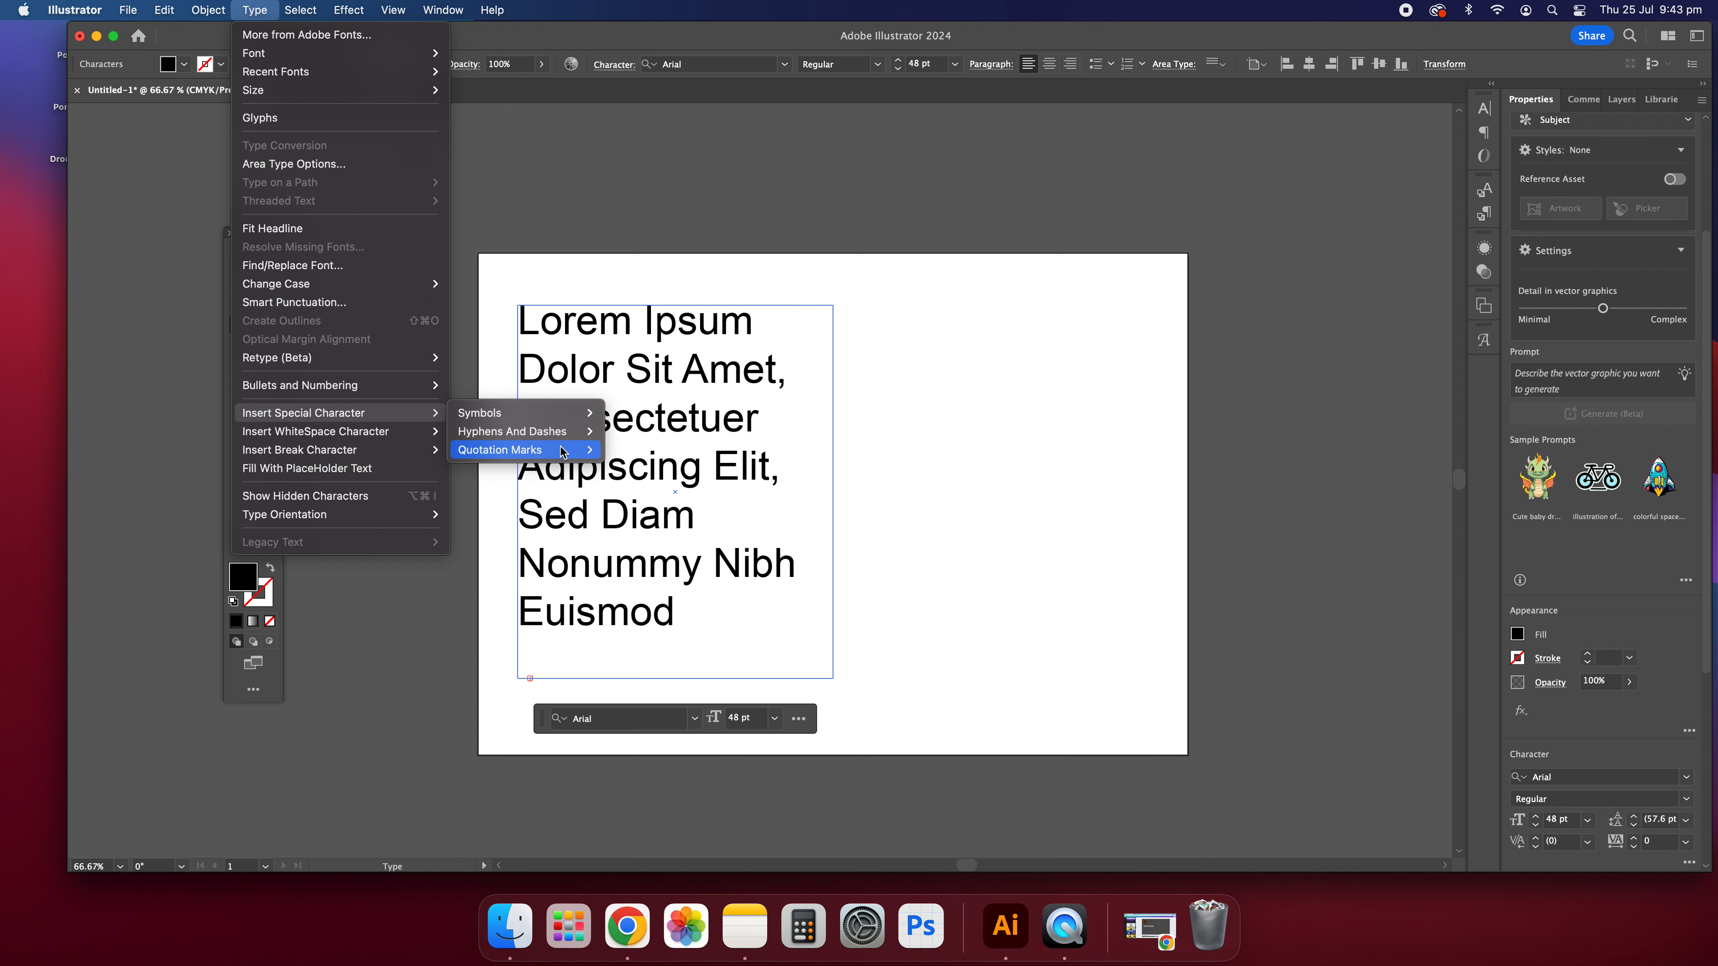
pyautogui.moveTo(560, 438)
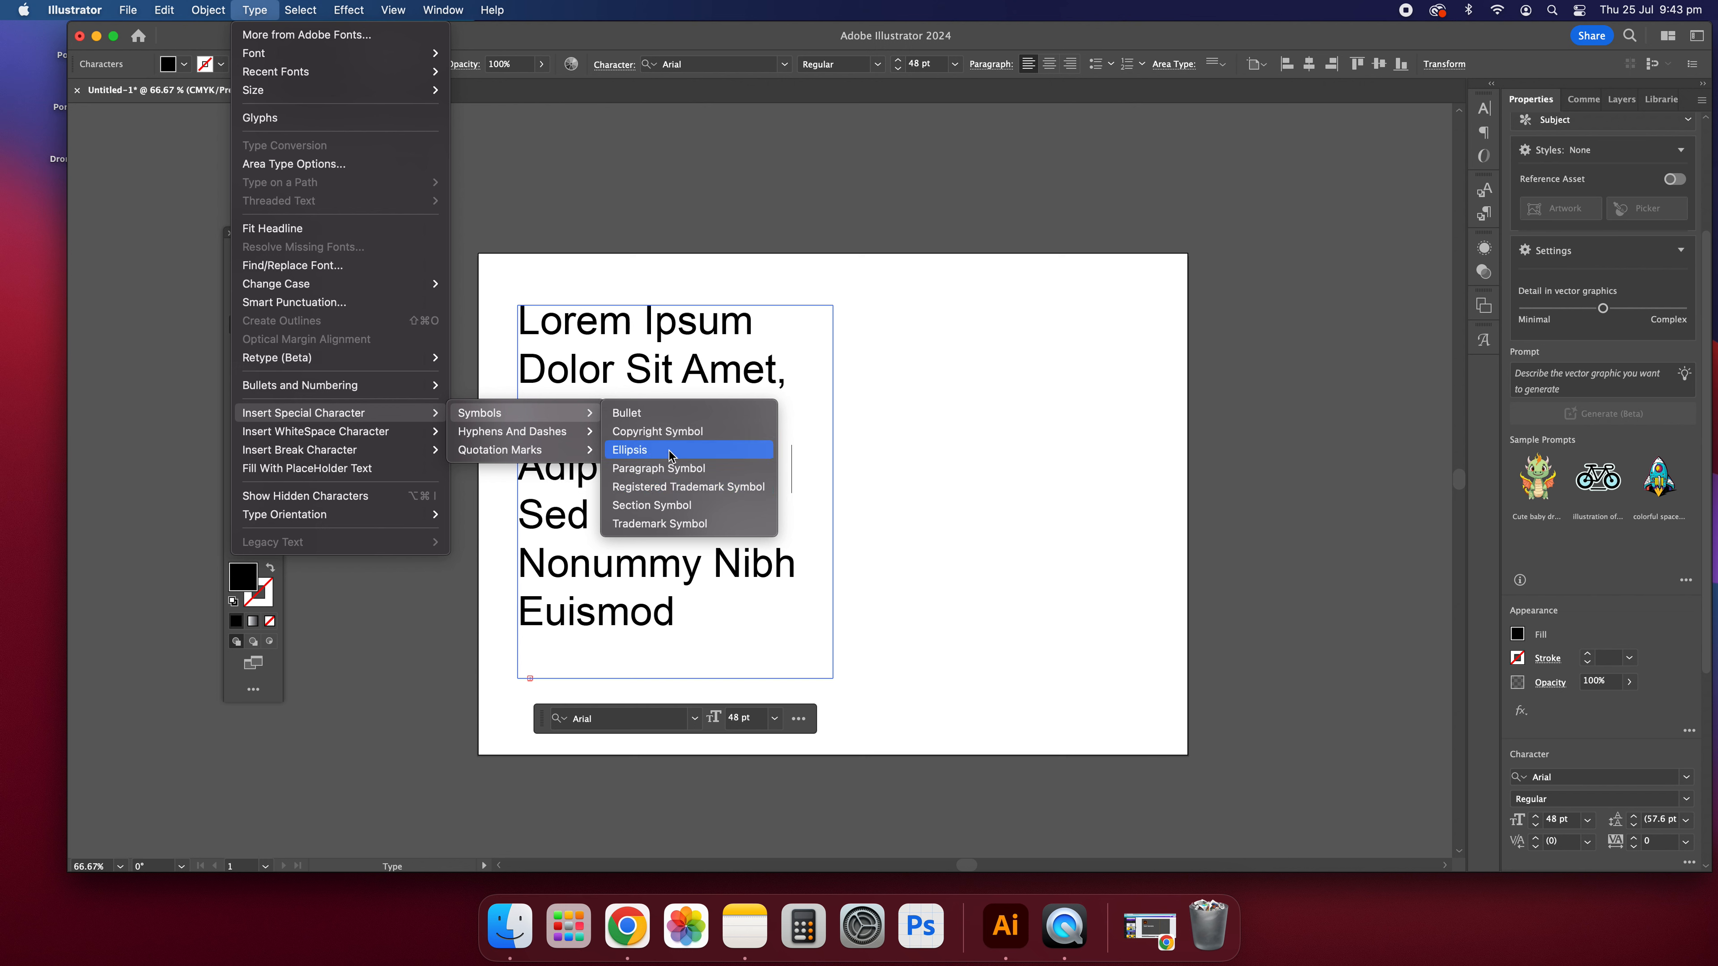
pyautogui.click(666, 438)
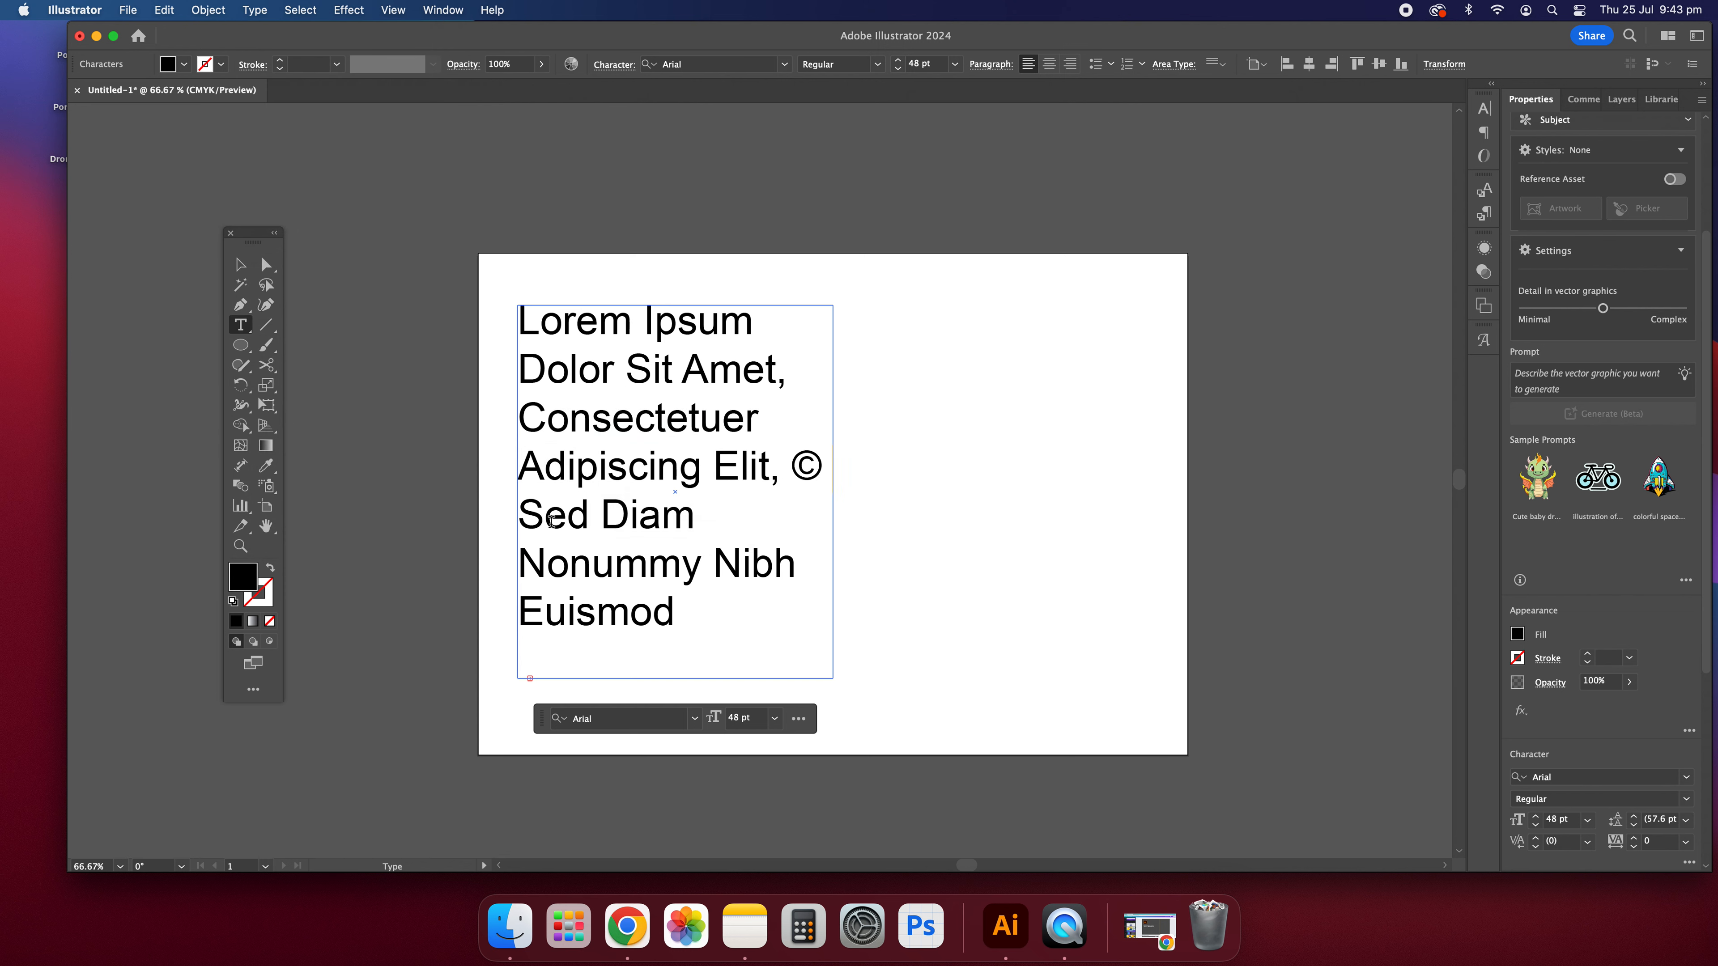
# Step: Format the copyright symbol after "Adipiscing Elit," as superscript
pyautogui.doubleClick(793, 462)
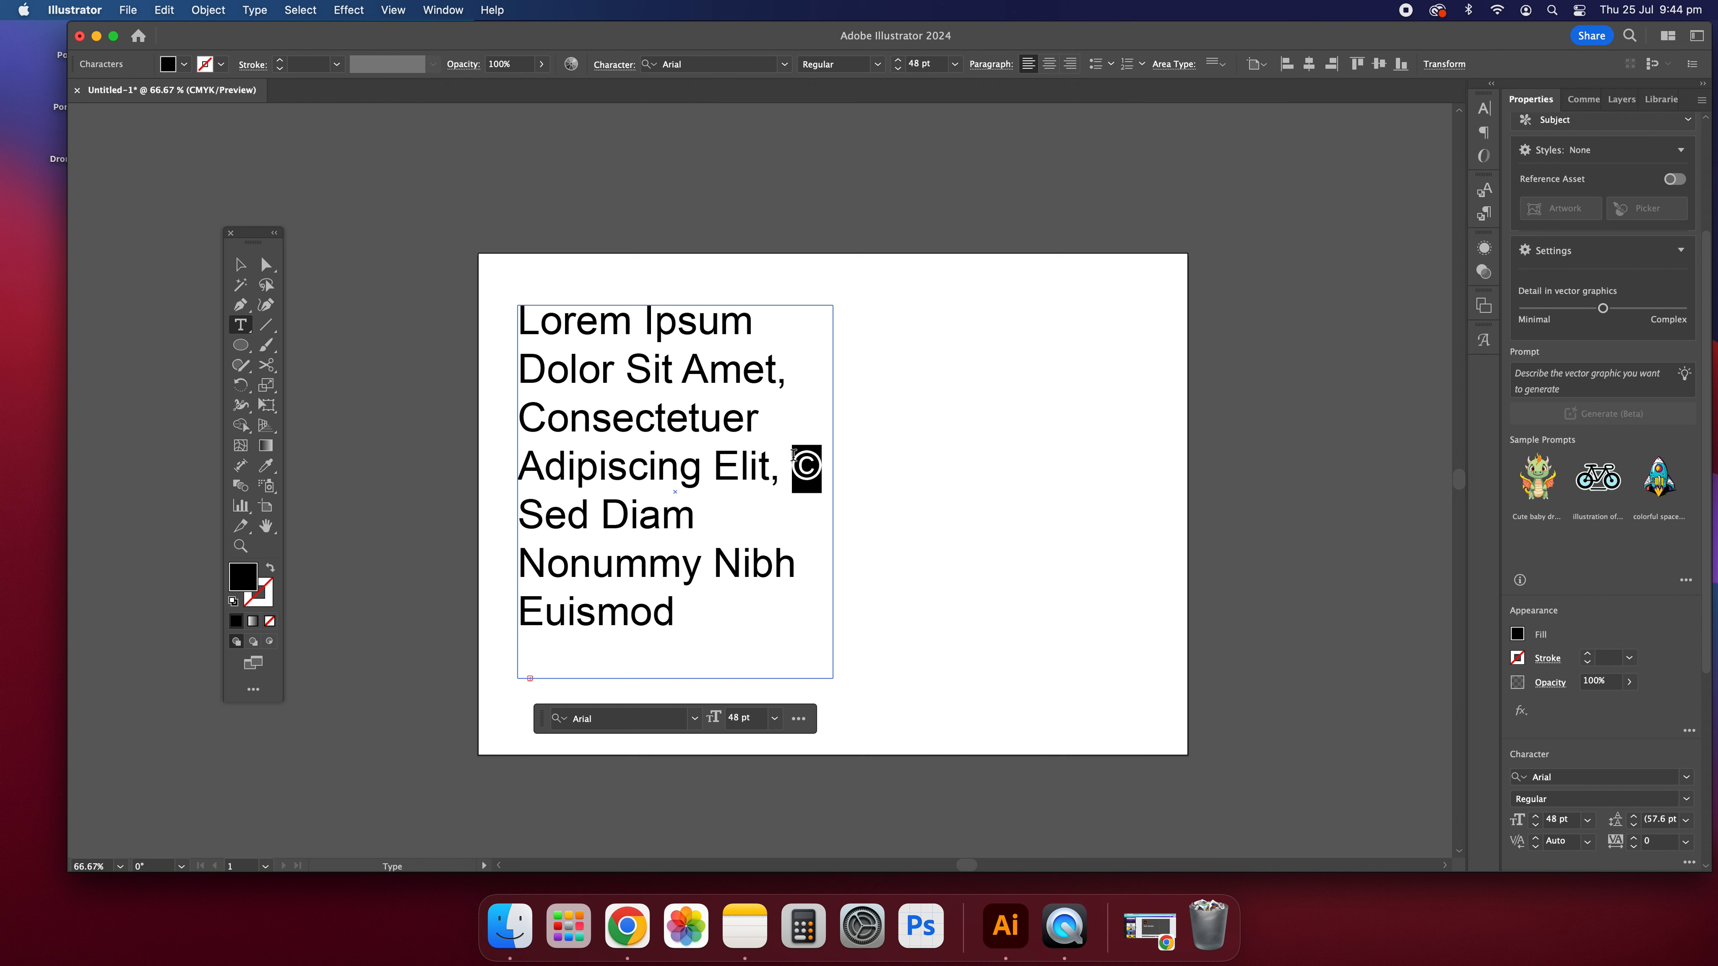
pyautogui.scroll(-20, 1593, 682)
pyautogui.scroll(-10, 1702, 630)
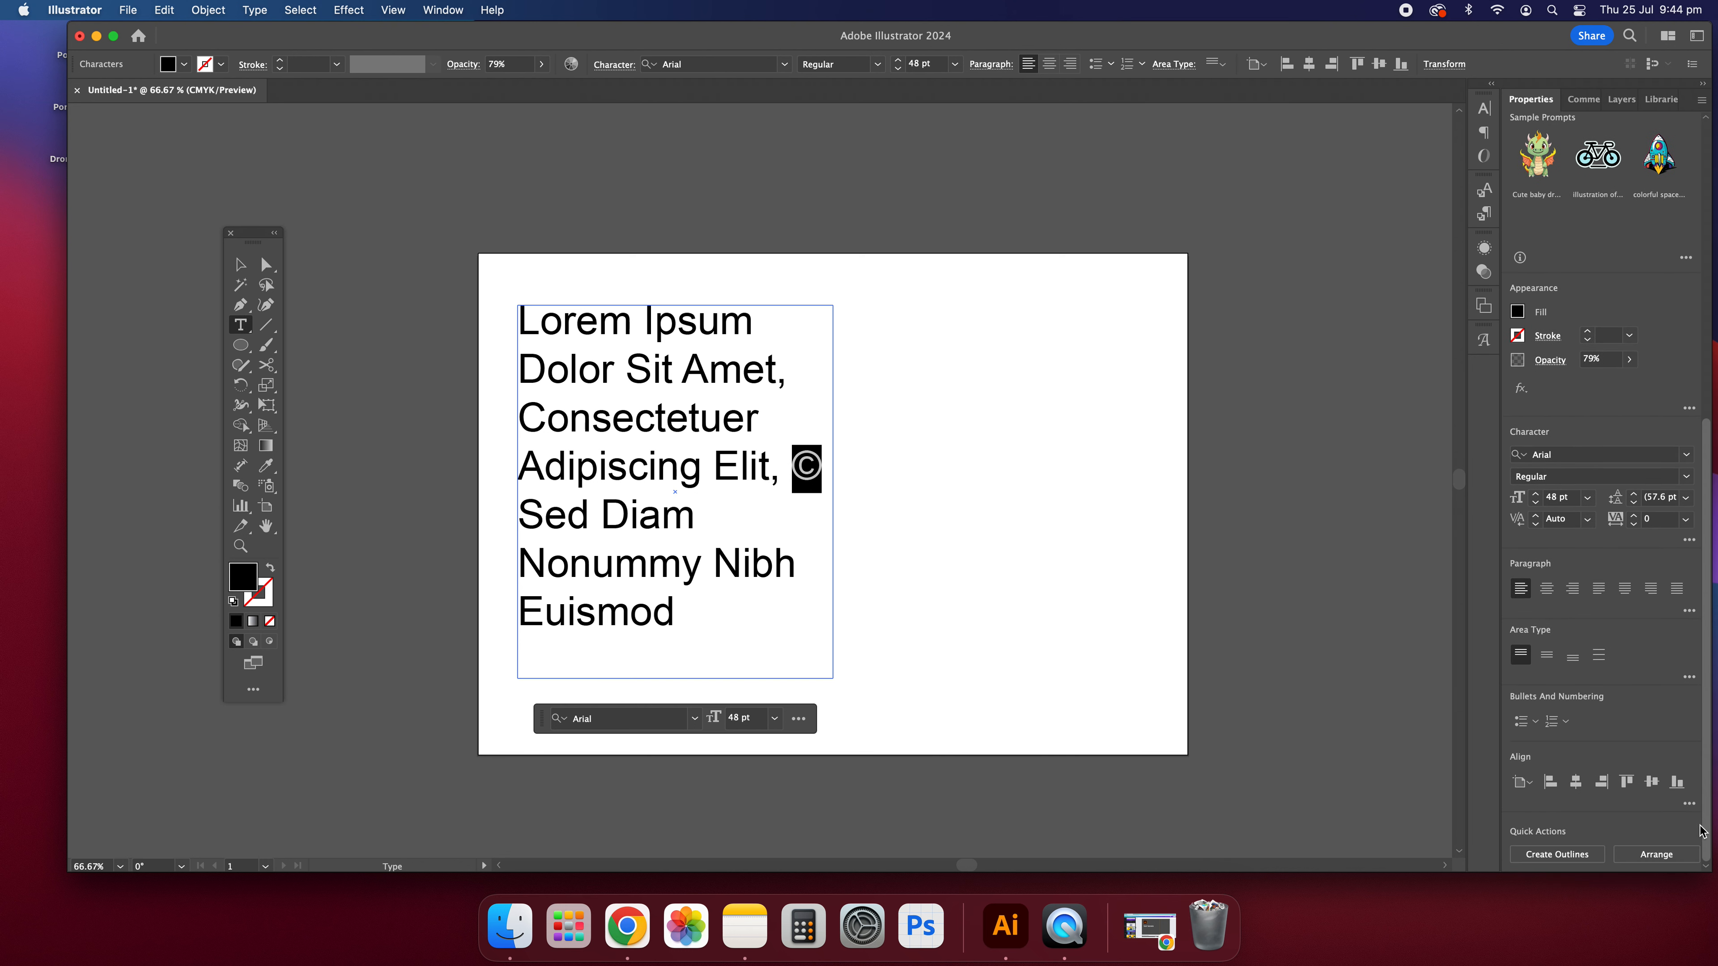
pyautogui.scroll(10, 1576, 612)
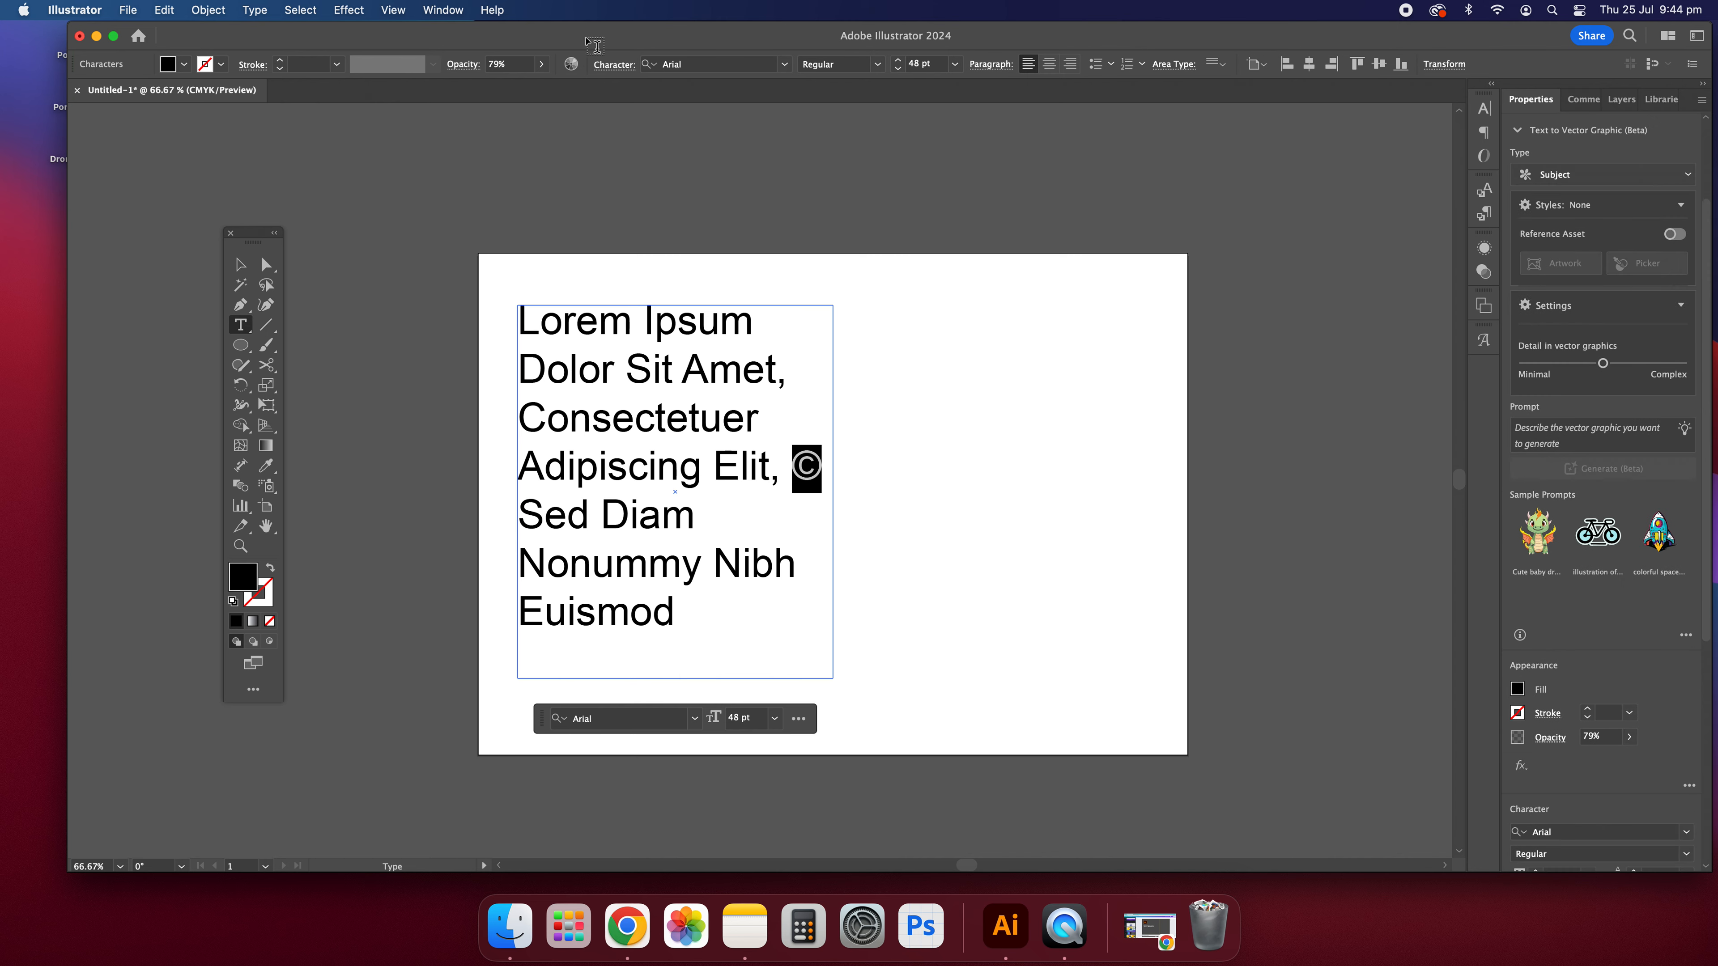
pyautogui.scroll(-4, 1030, 107)
pyautogui.scroll(2, 880, 101)
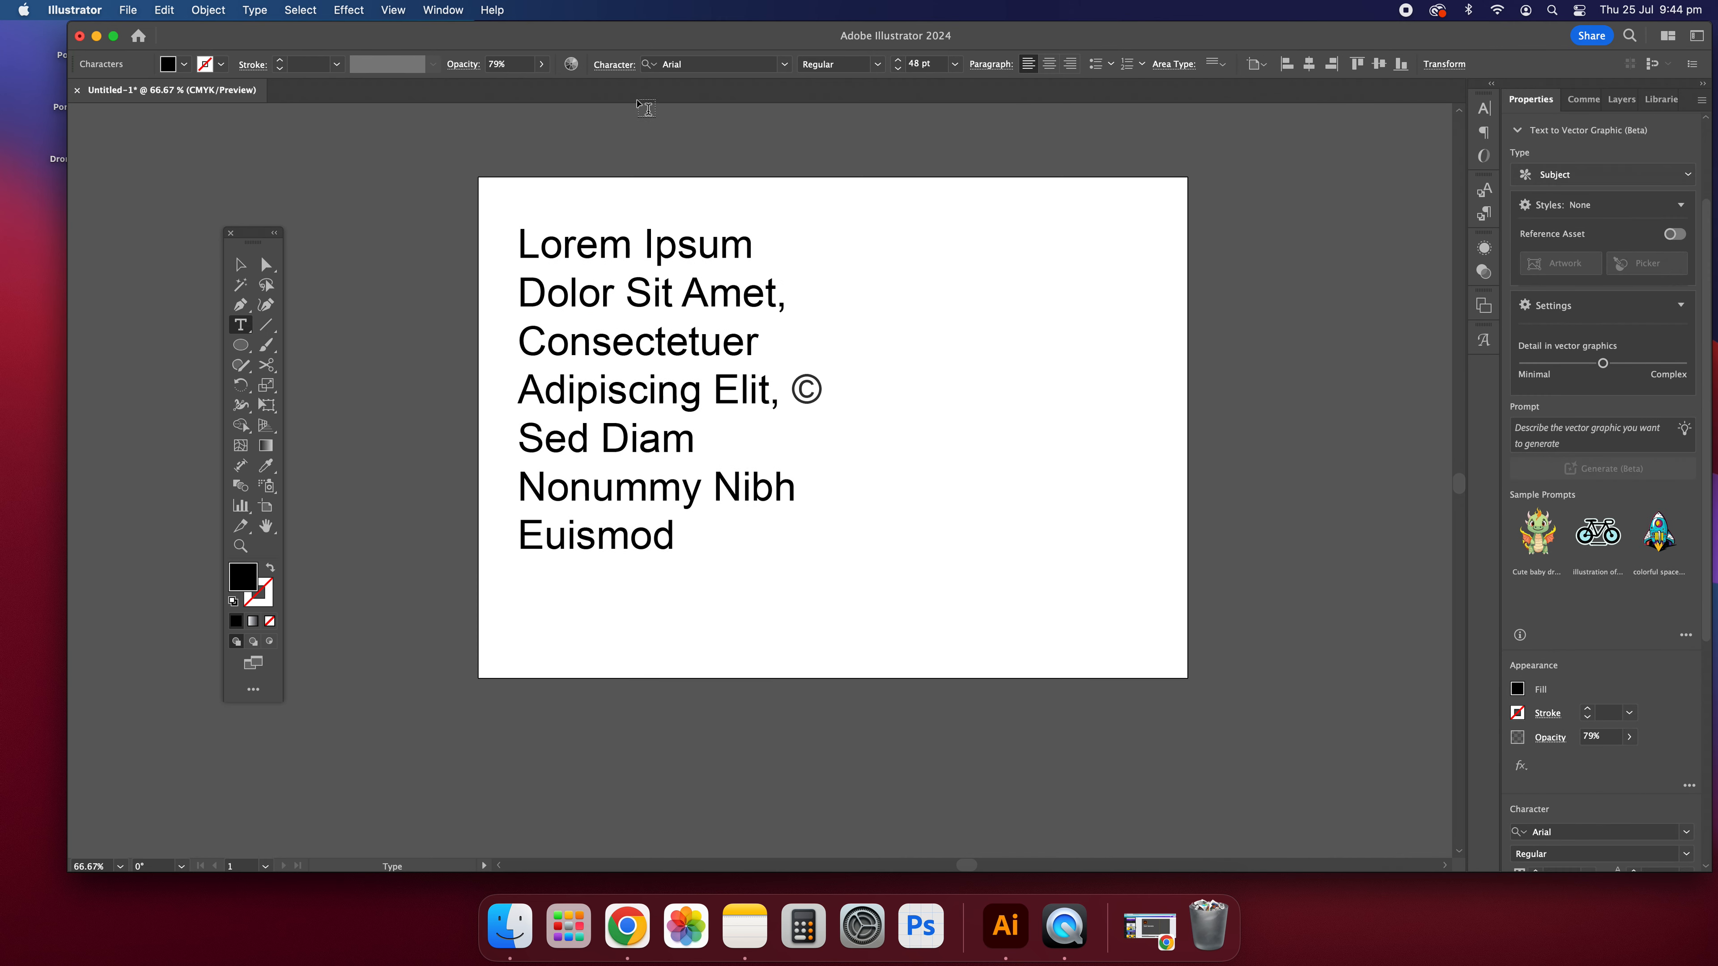
pyautogui.click(612, 66)
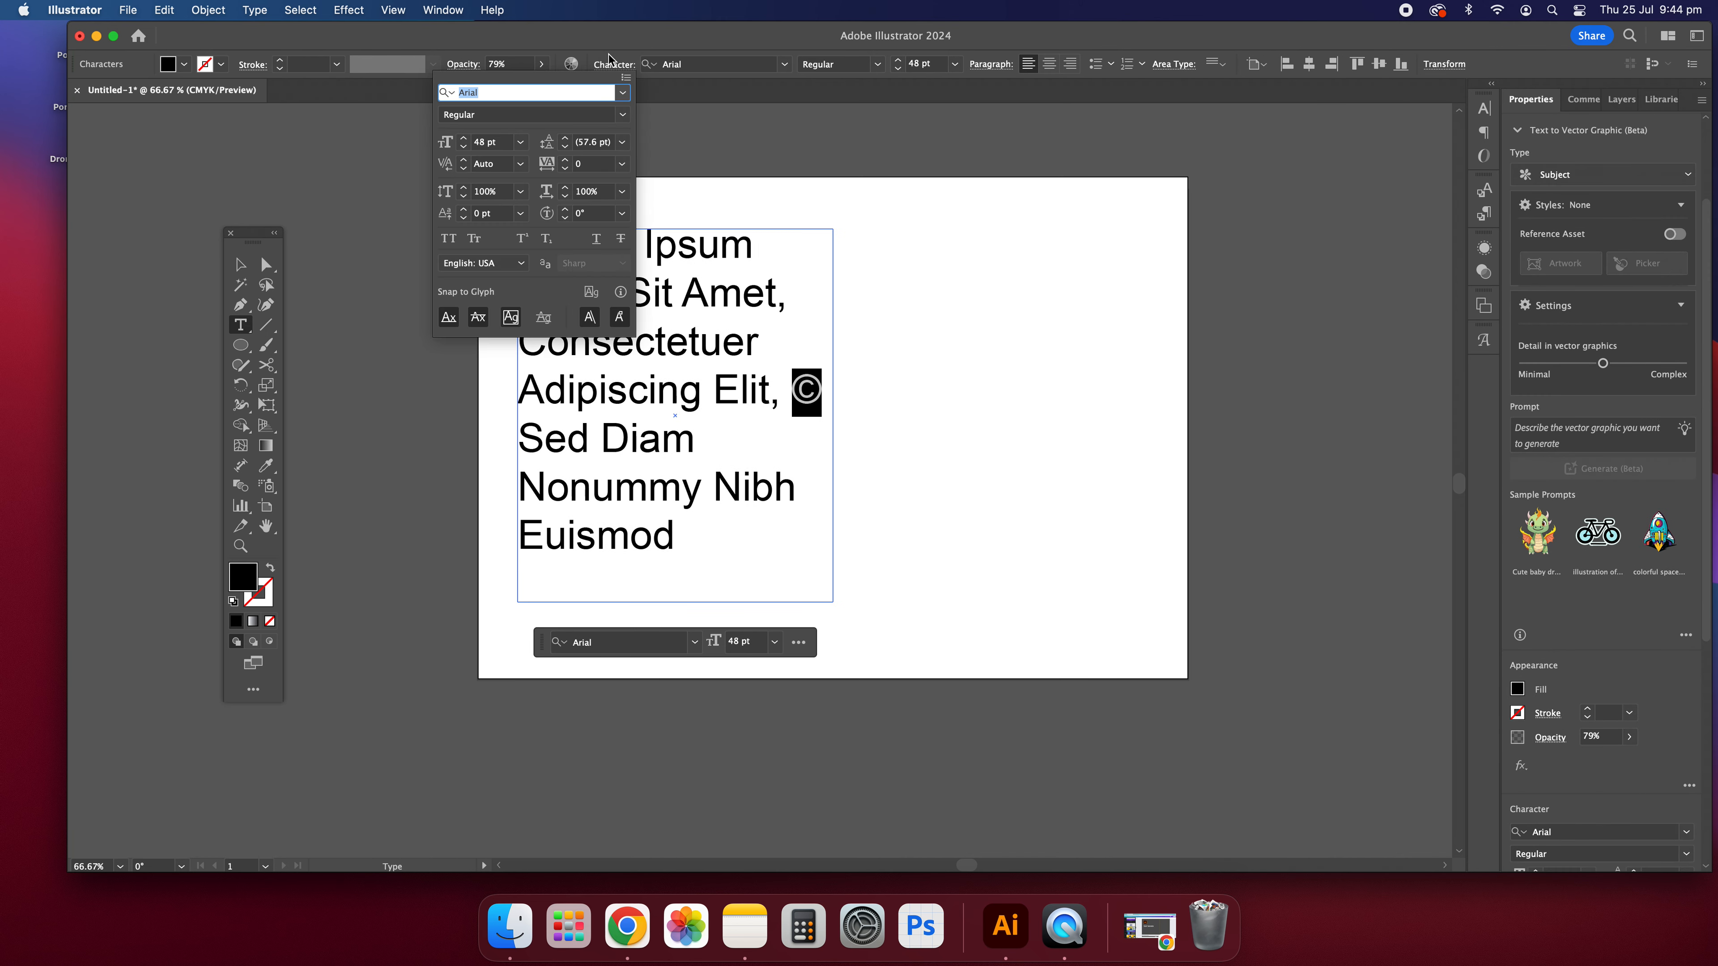
pyautogui.click(520, 243)
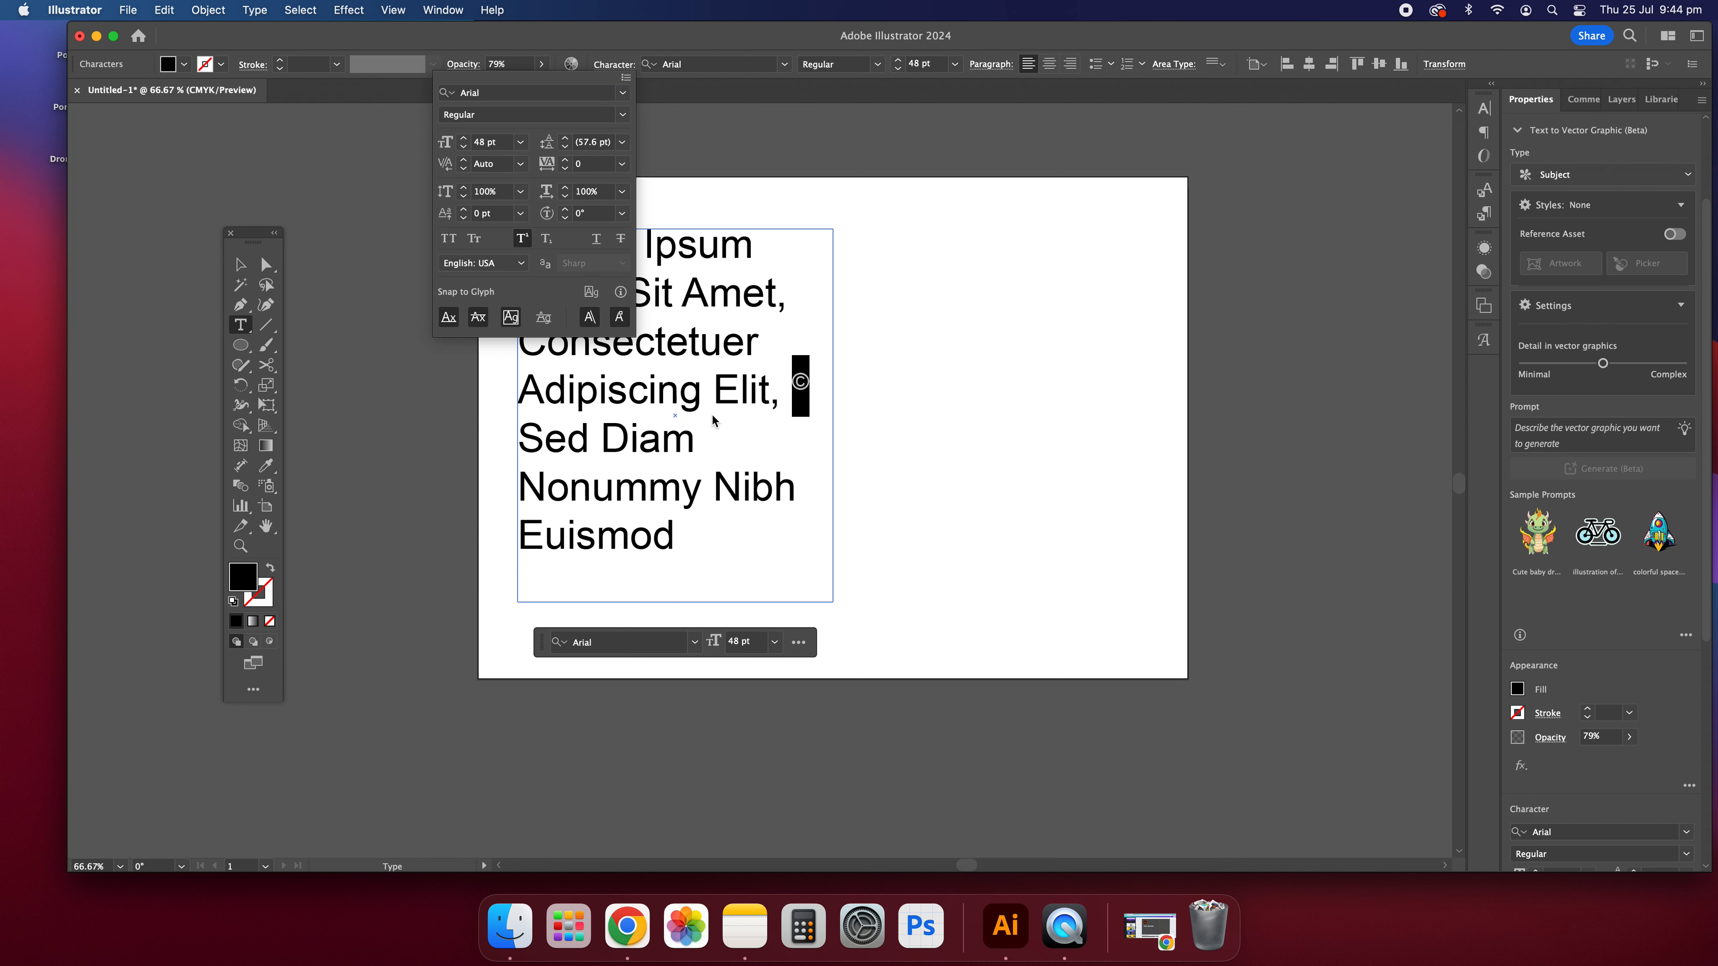
# Step: Remove the comma after "Elit", leaving a single space before the superscript copyright symbol
pyautogui.click(730, 410)
pyautogui.moveTo(797, 390); pyautogui.dragTo(771, 393)
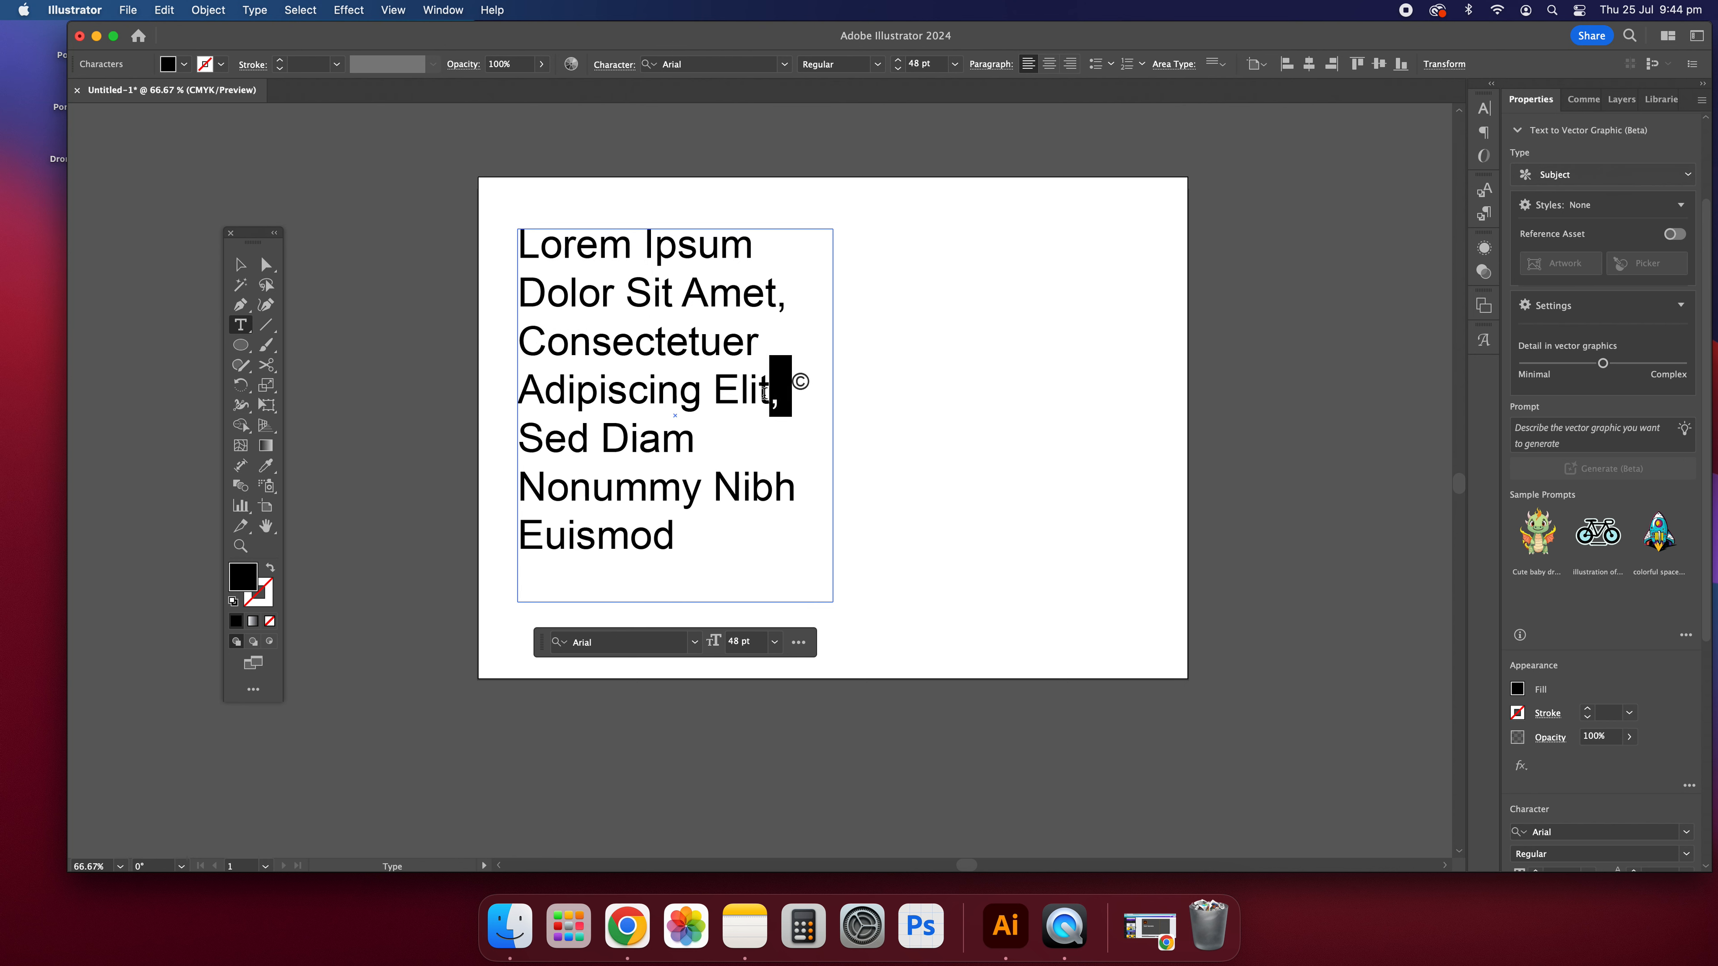
pyautogui.press('BackSpace')
pyautogui.click(240, 264)
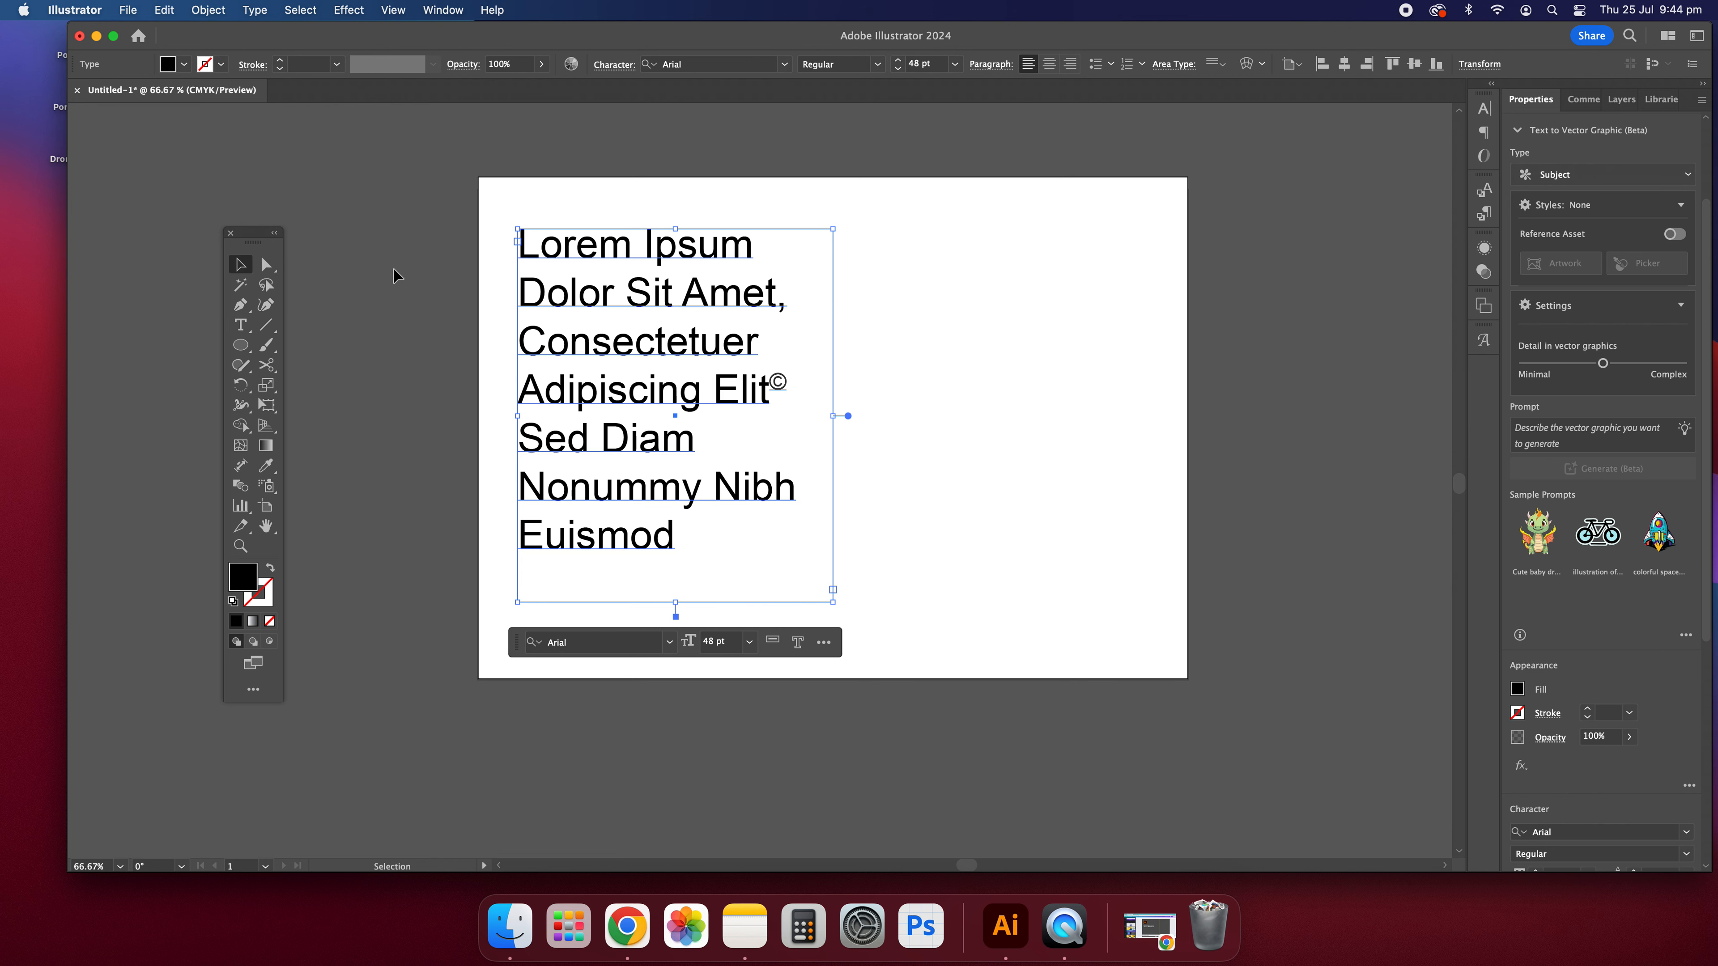
pyautogui.click(393, 268)
pyautogui.doubleClick(771, 387)
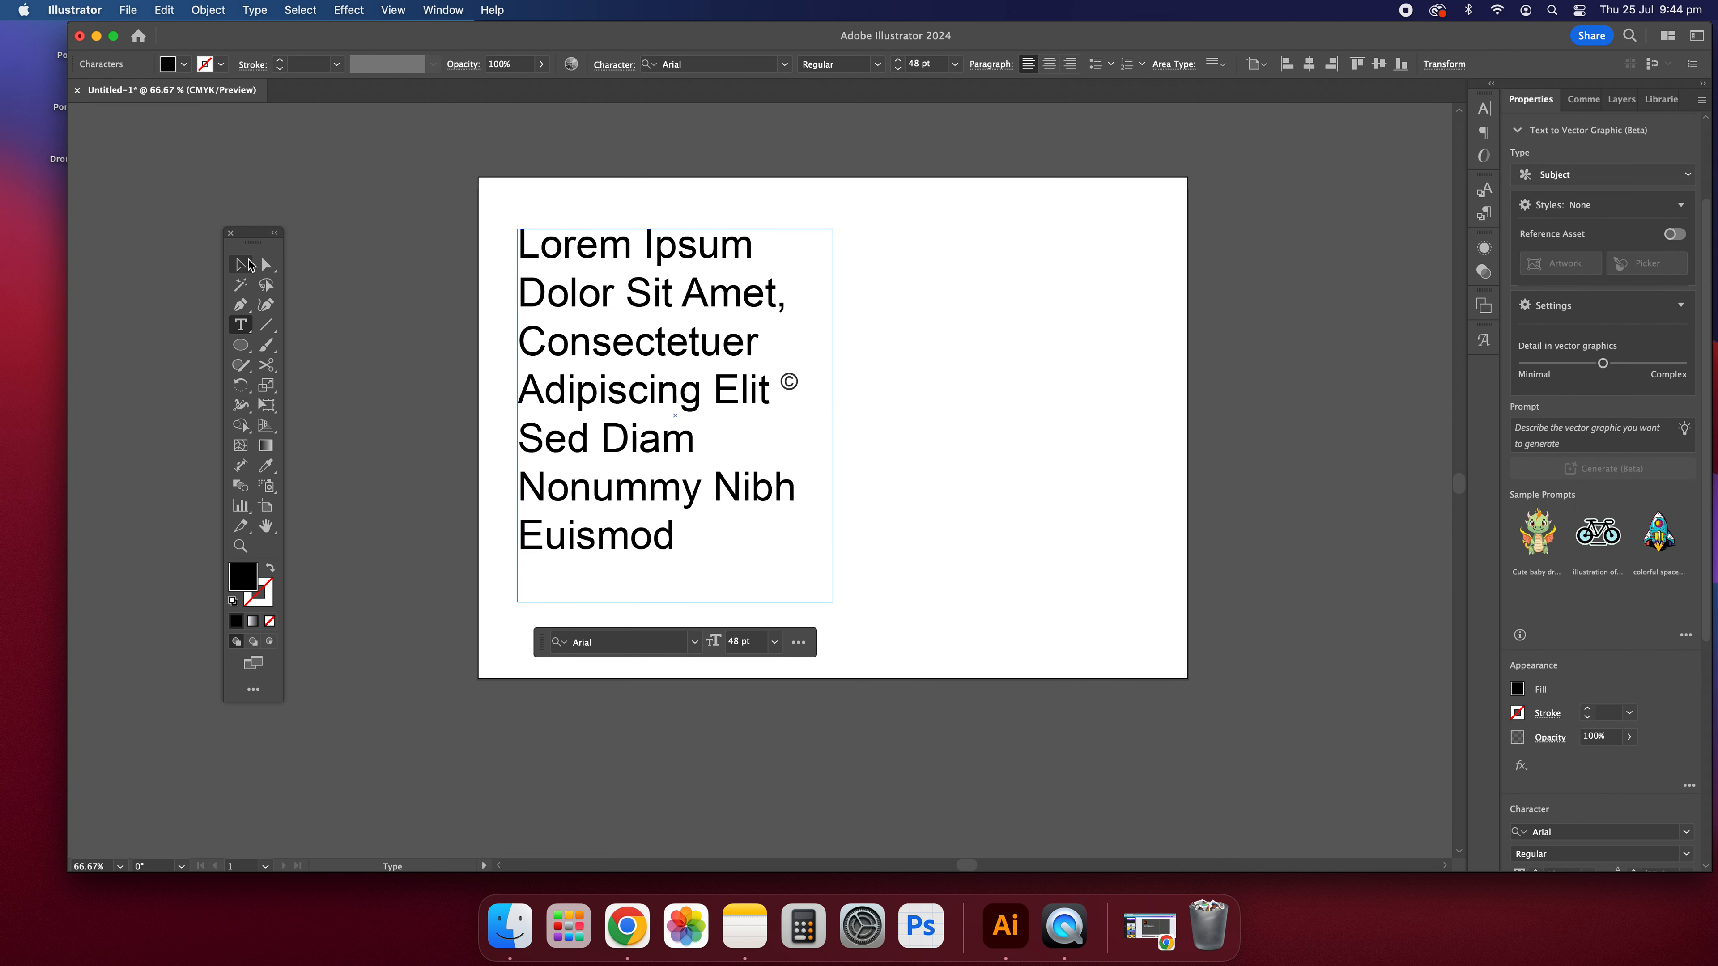
pyautogui.click(249, 264)
pyautogui.click(369, 269)
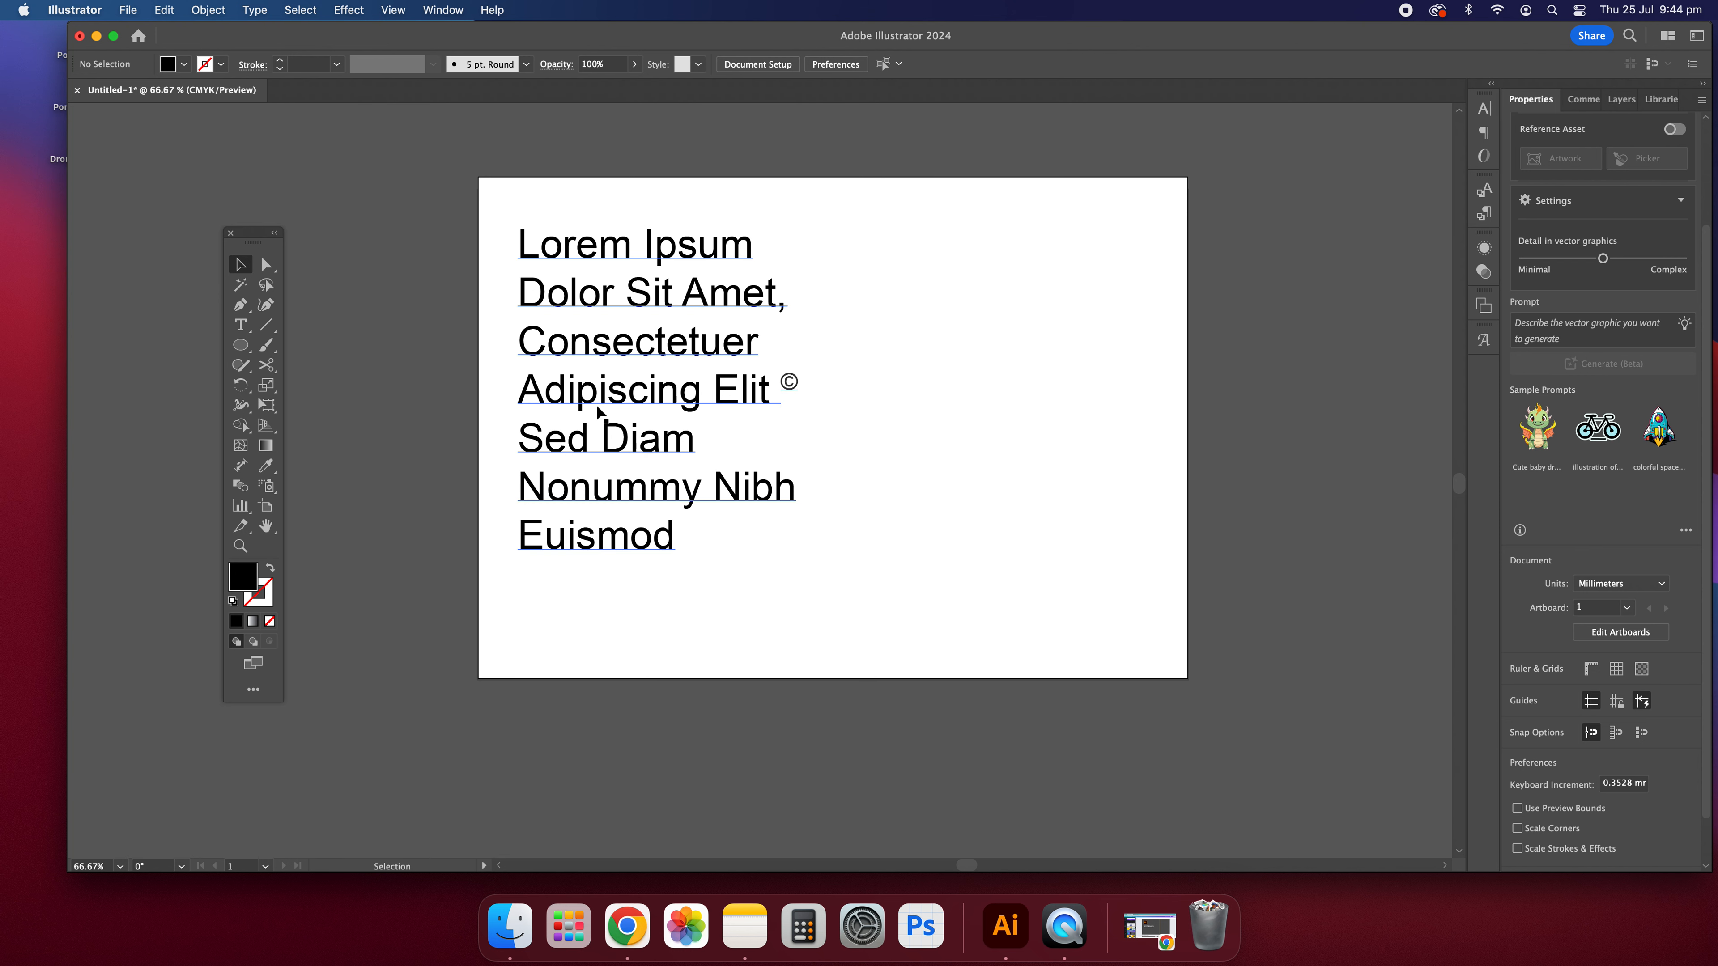
# Step: Set the number of rows to 5 in the text frame's Area Type Options, with the preview on
pyautogui.click(594, 380)
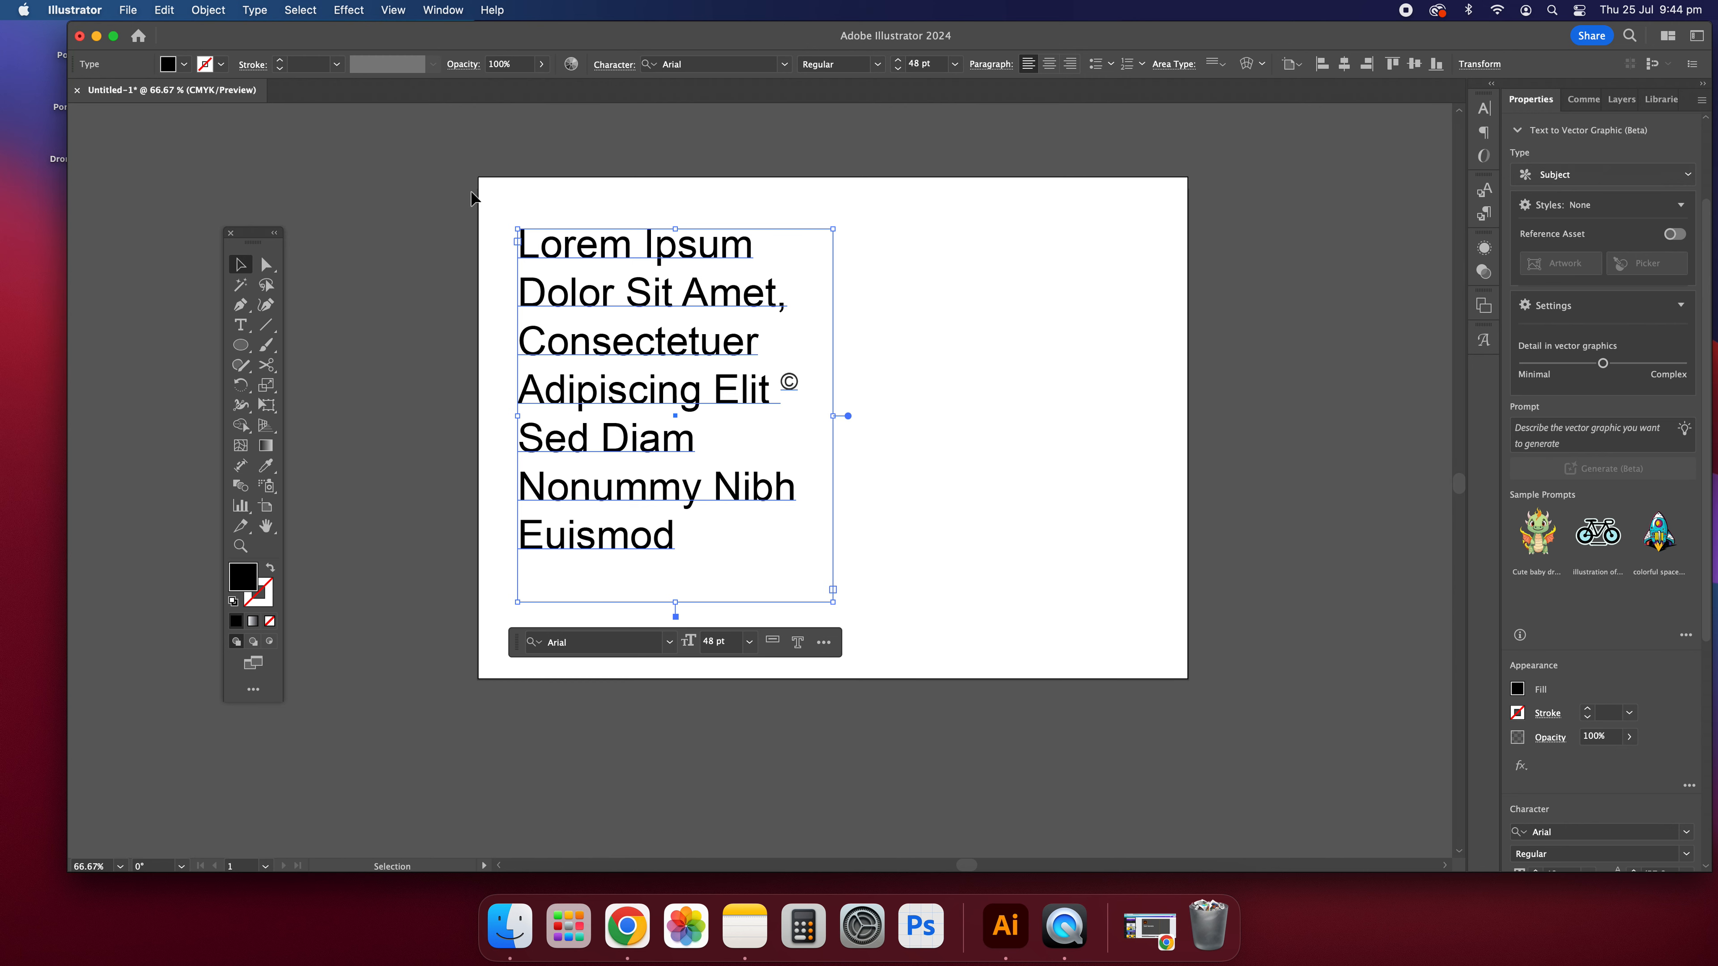
pyautogui.click(254, 9)
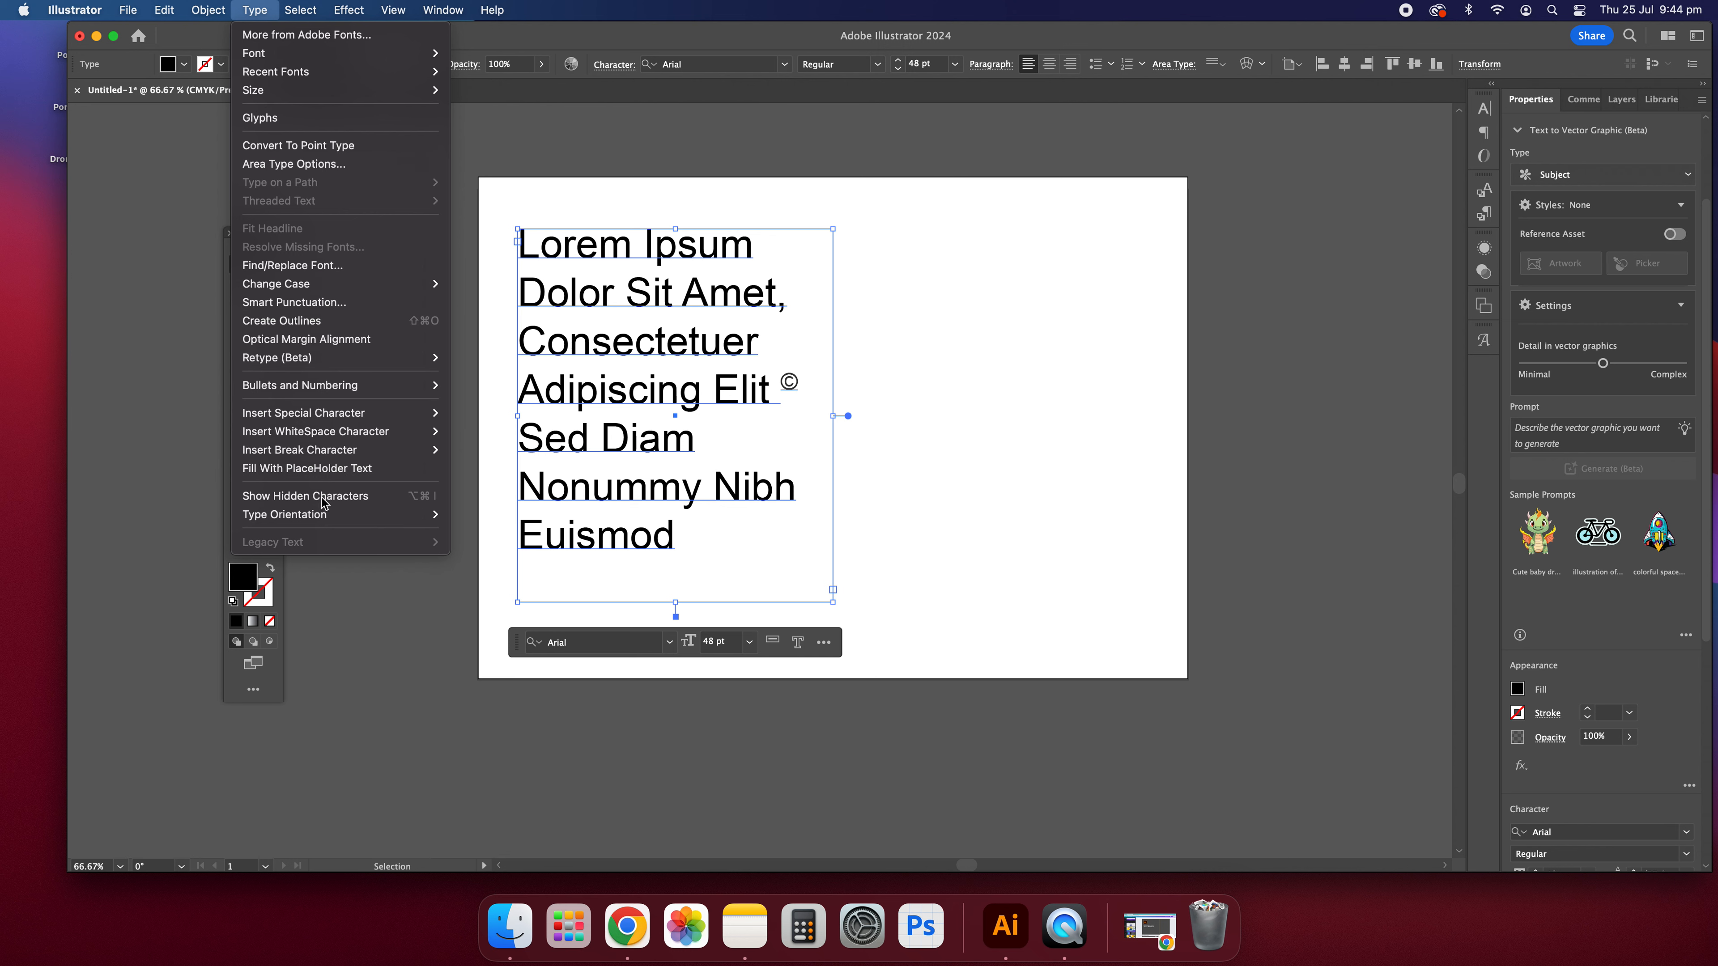
pyautogui.moveTo(309, 527)
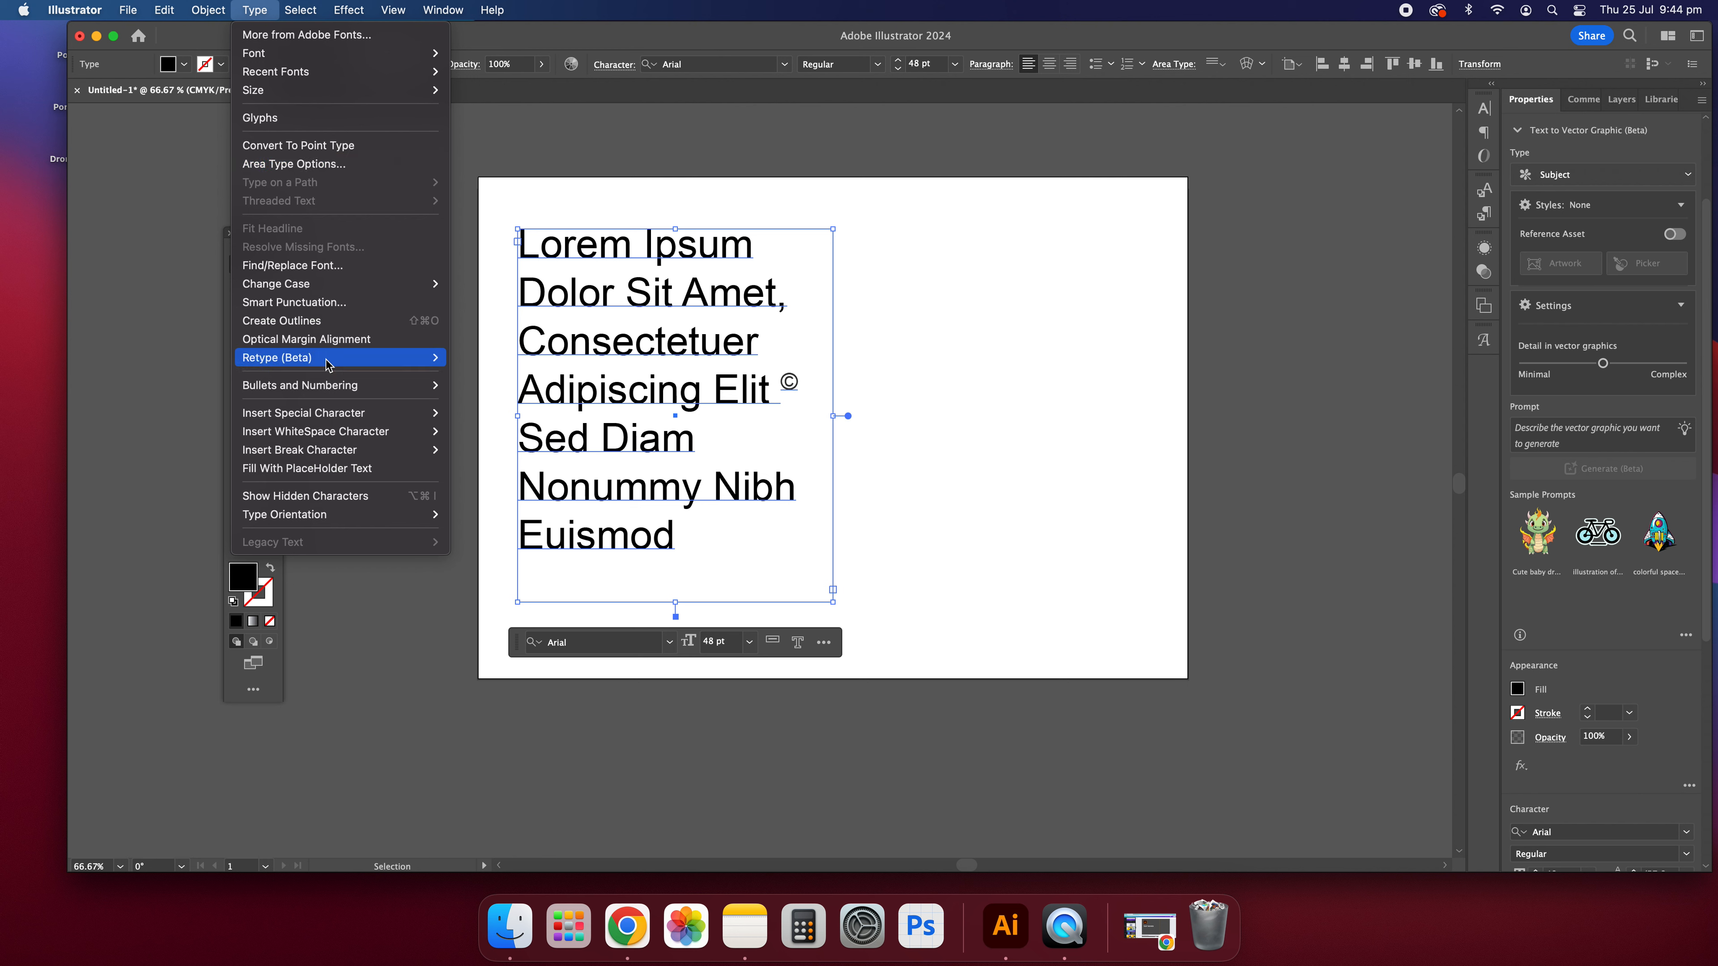
pyautogui.click(308, 165)
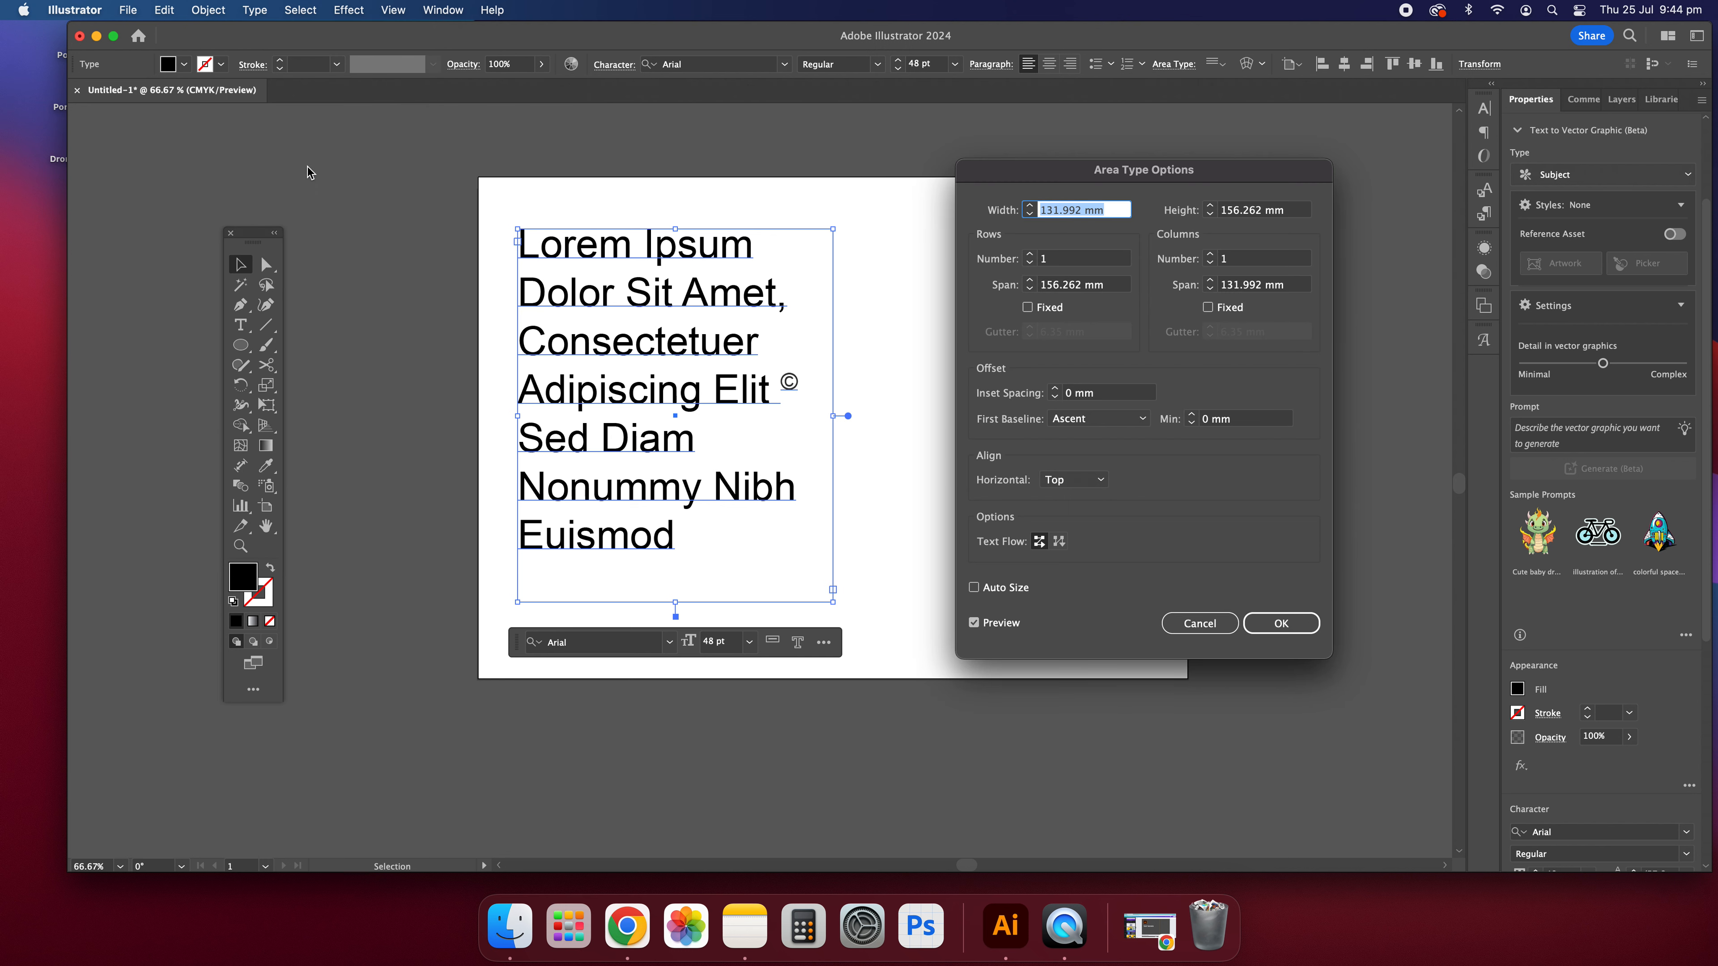
pyautogui.moveTo(1107, 176); pyautogui.dragTo(1228, 180)
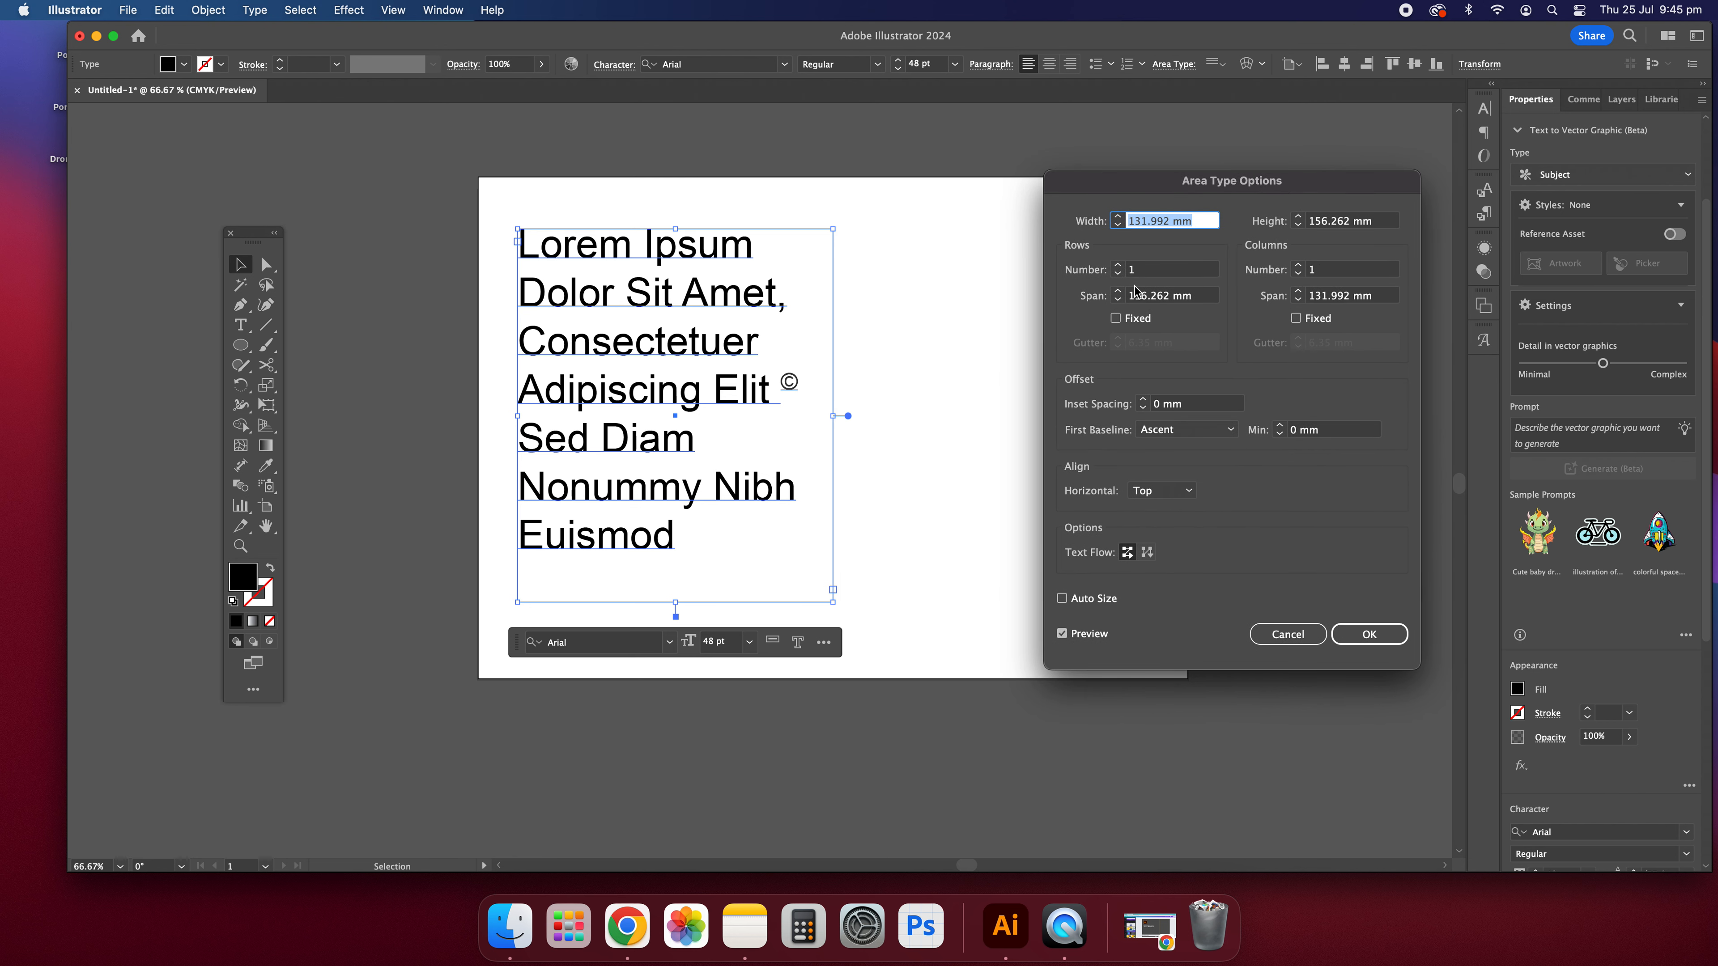
pyautogui.click(1117, 265)
pyautogui.click(1118, 265)
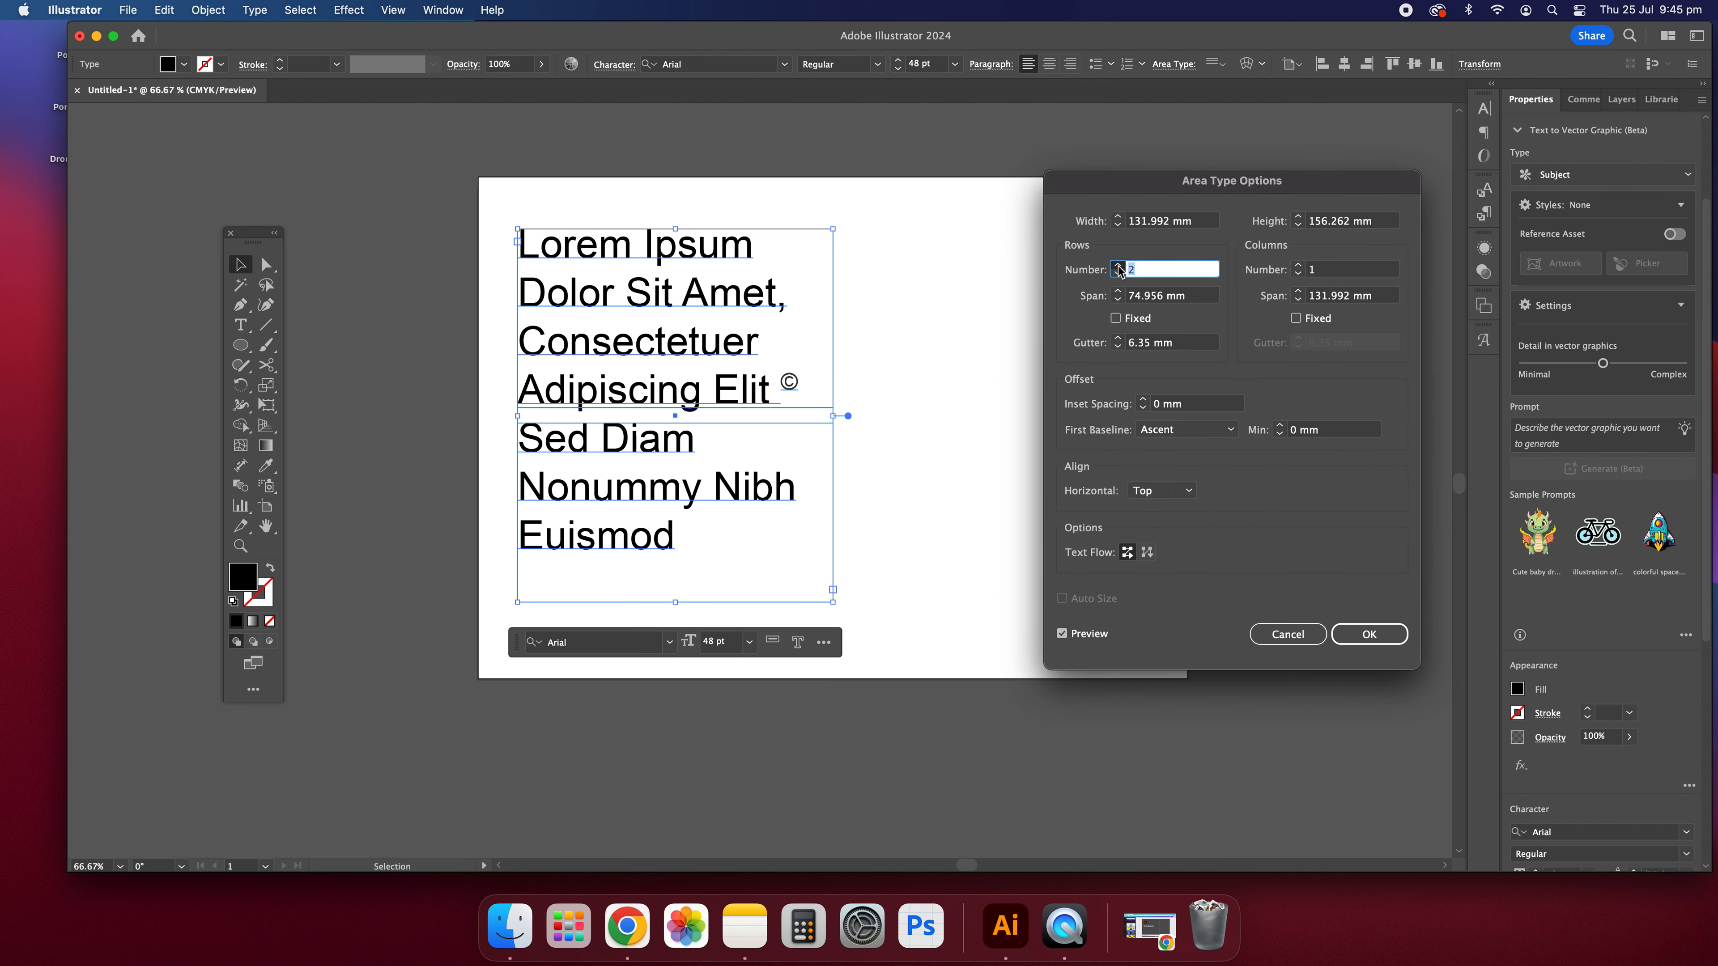
pyautogui.click(1118, 266)
pyautogui.click(1118, 266)
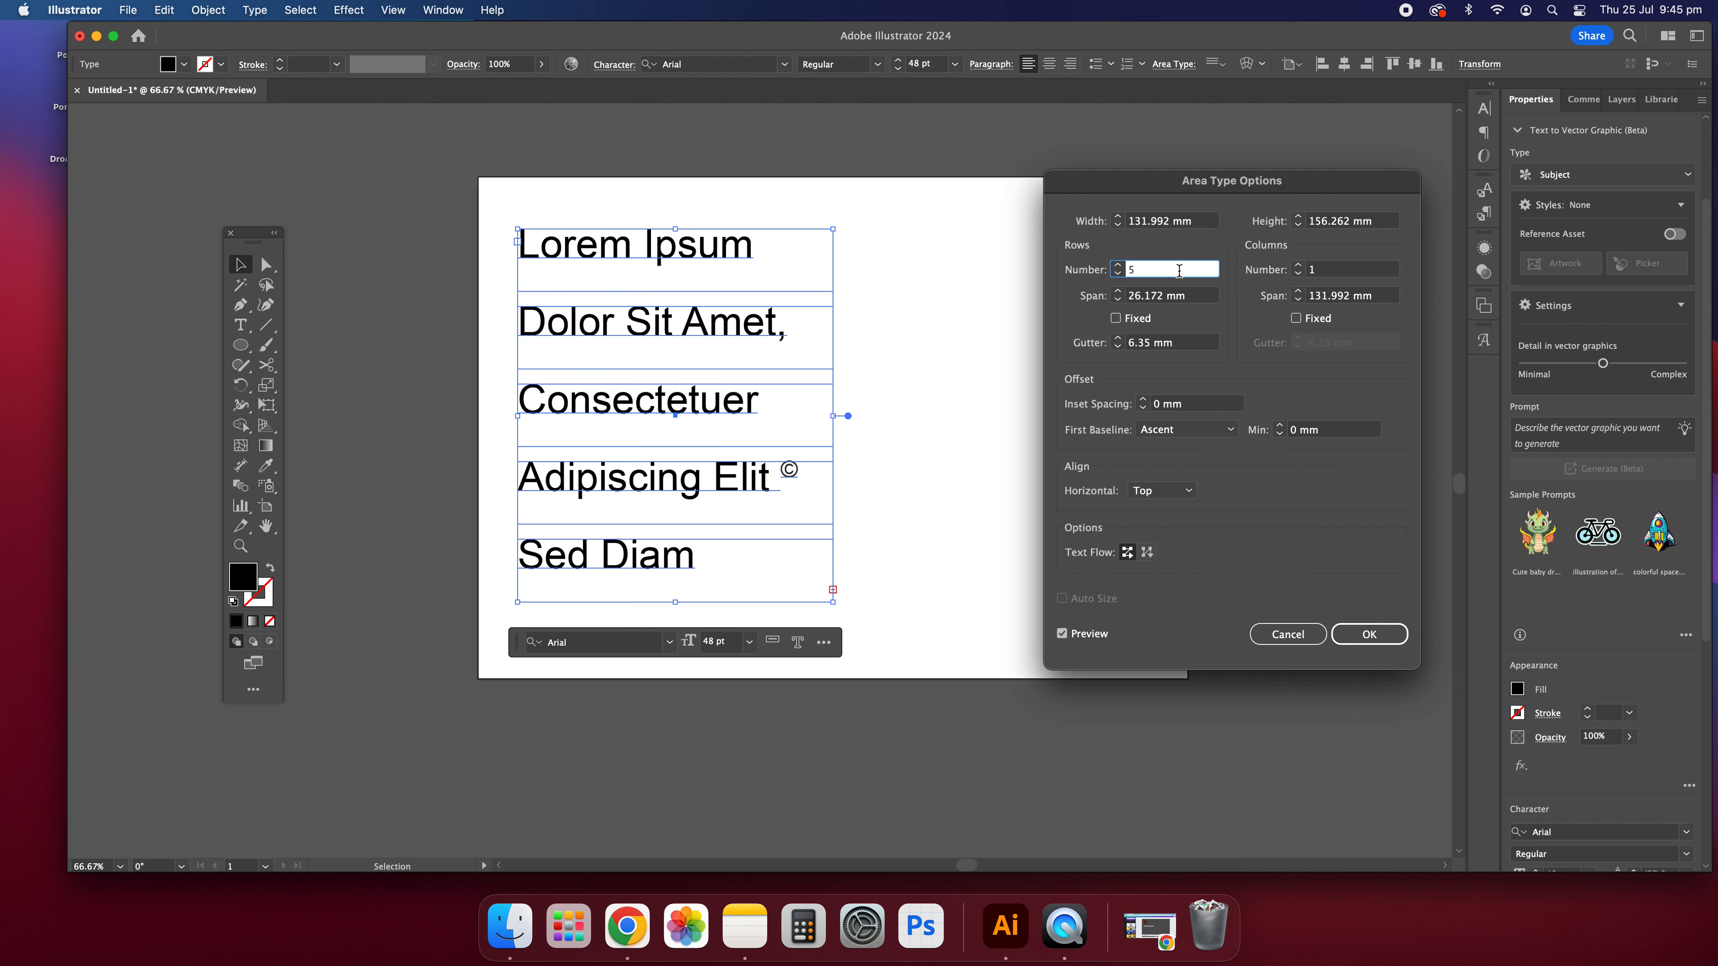
# Step: Set the number of columns to 2 and enlarge the text frame to near the artboard's lower-right corner
pyautogui.click(1299, 271)
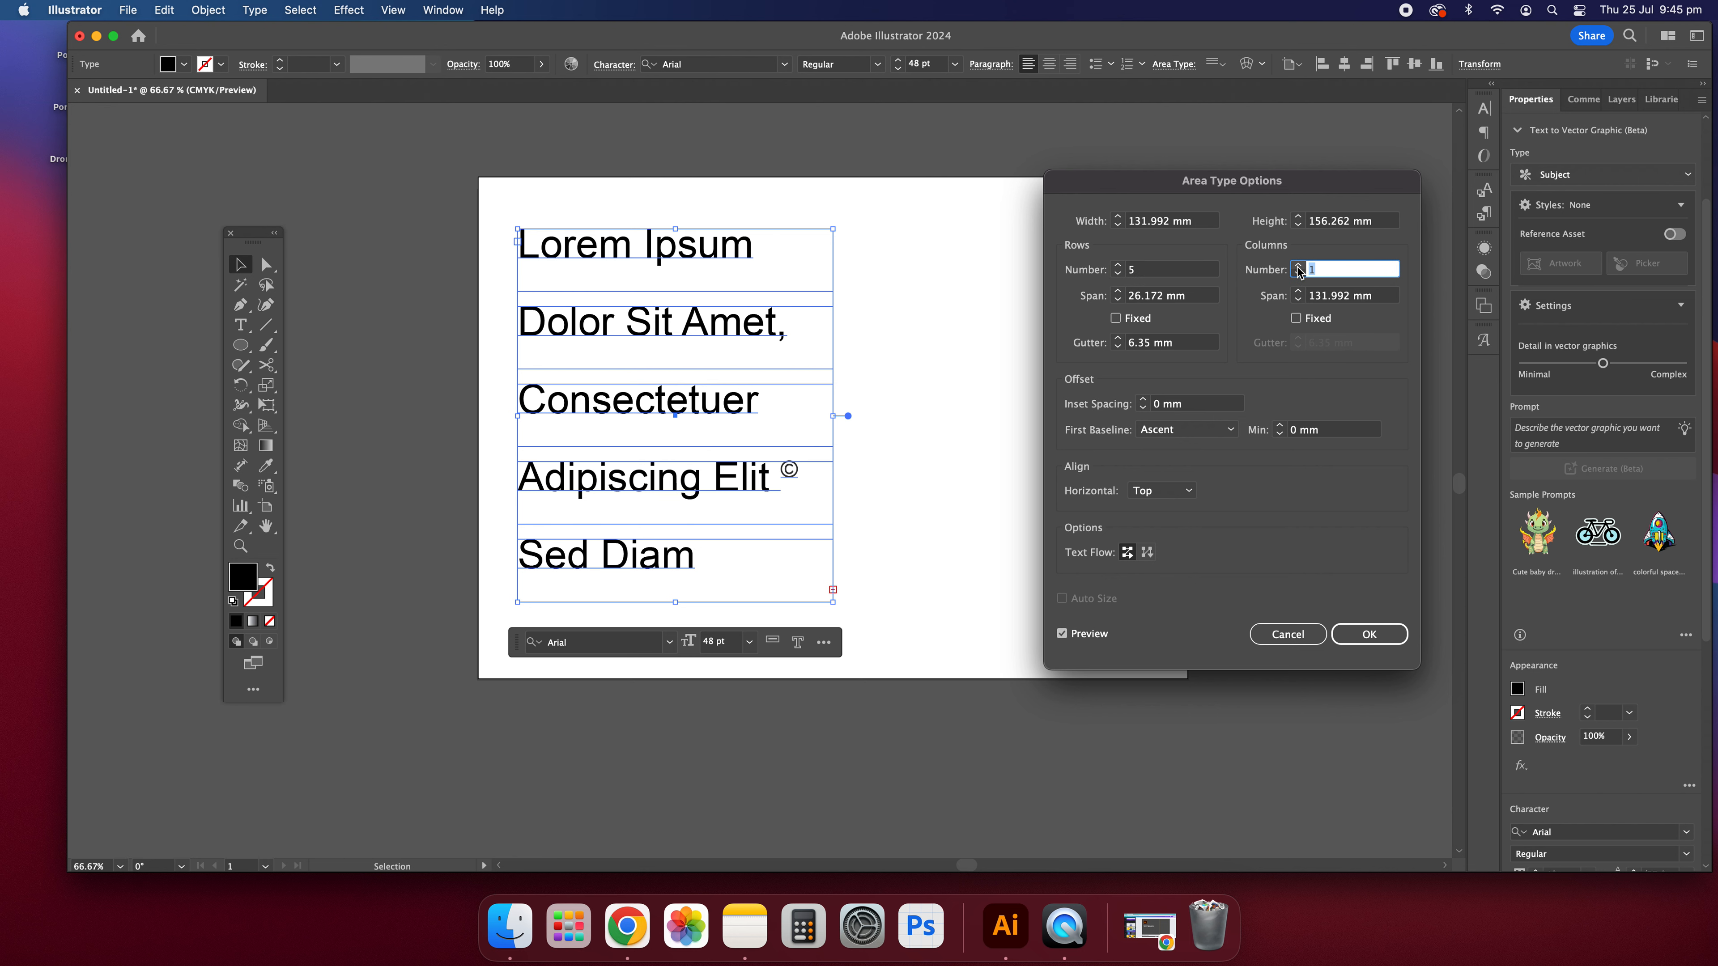
pyautogui.click(1298, 266)
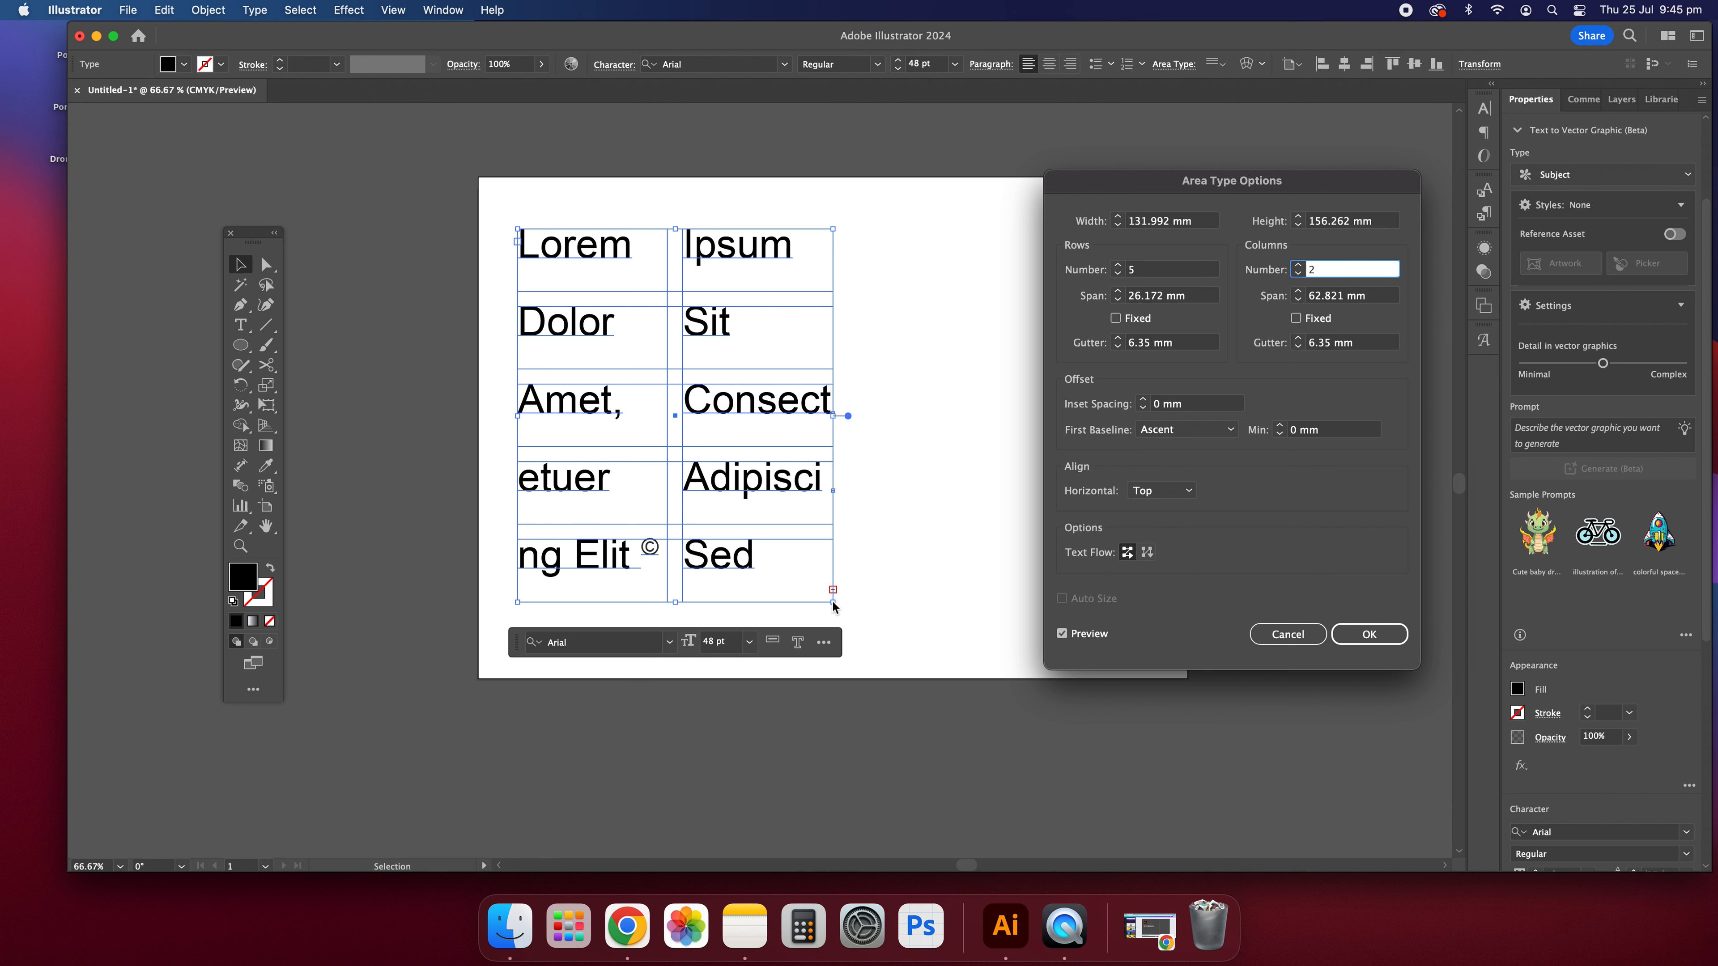
pyautogui.click(1366, 636)
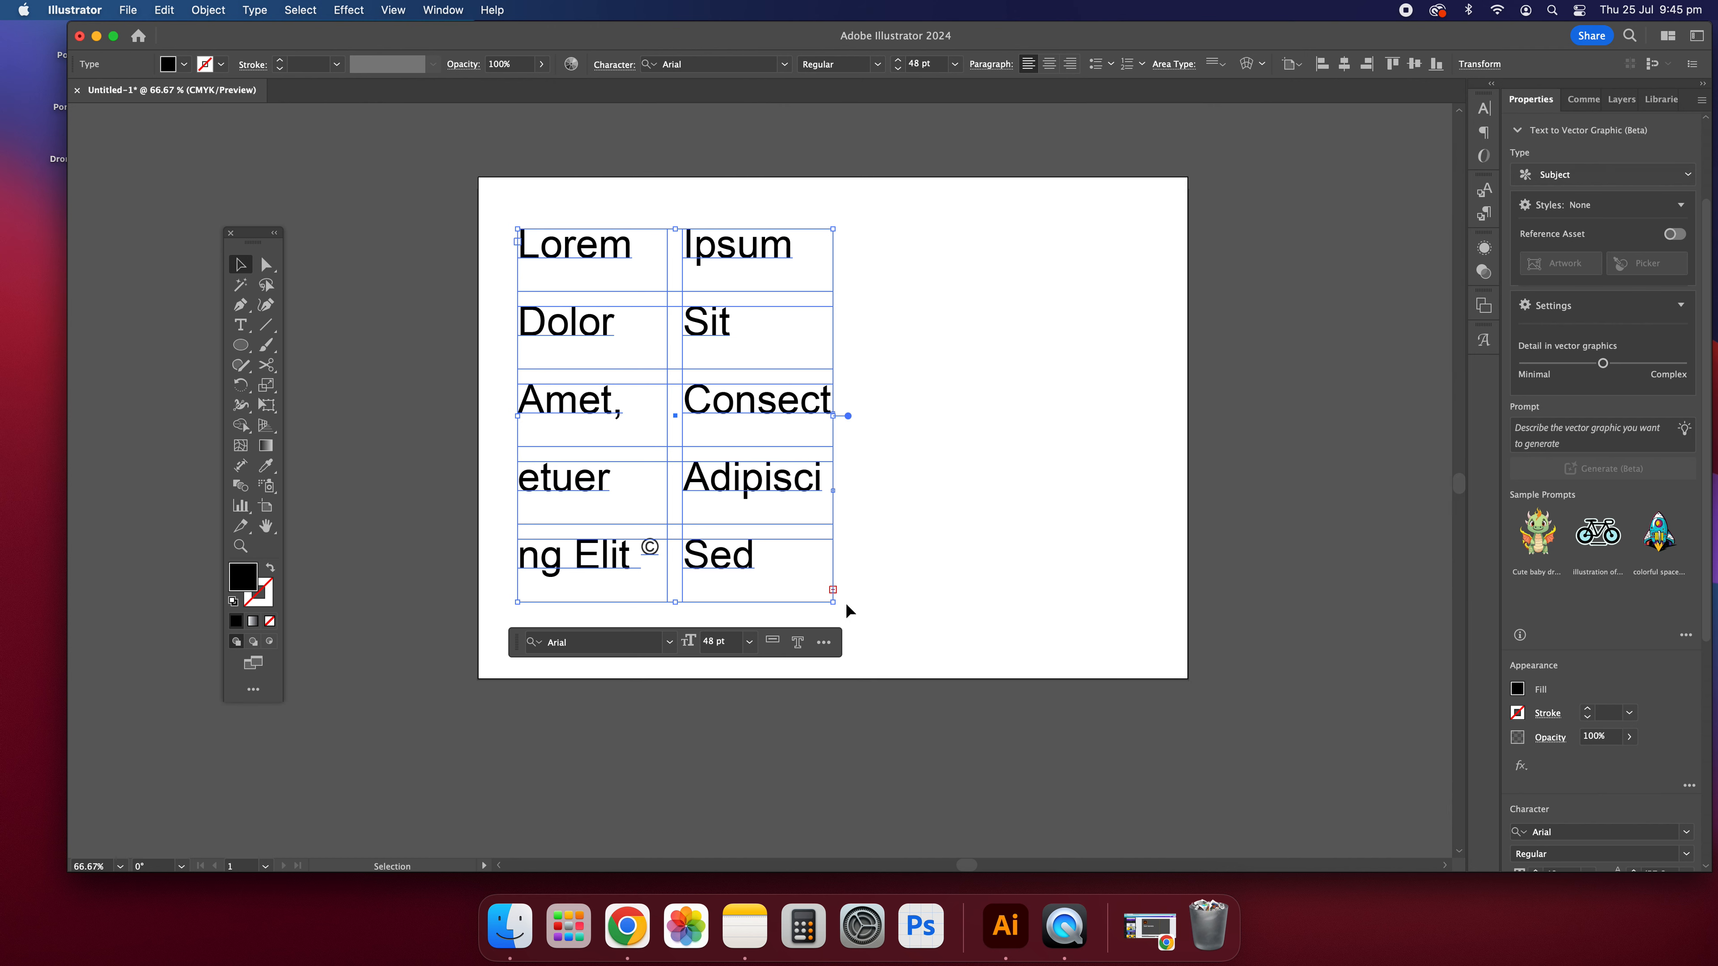
pyautogui.moveTo(847, 610); pyautogui.dragTo(1108, 657)
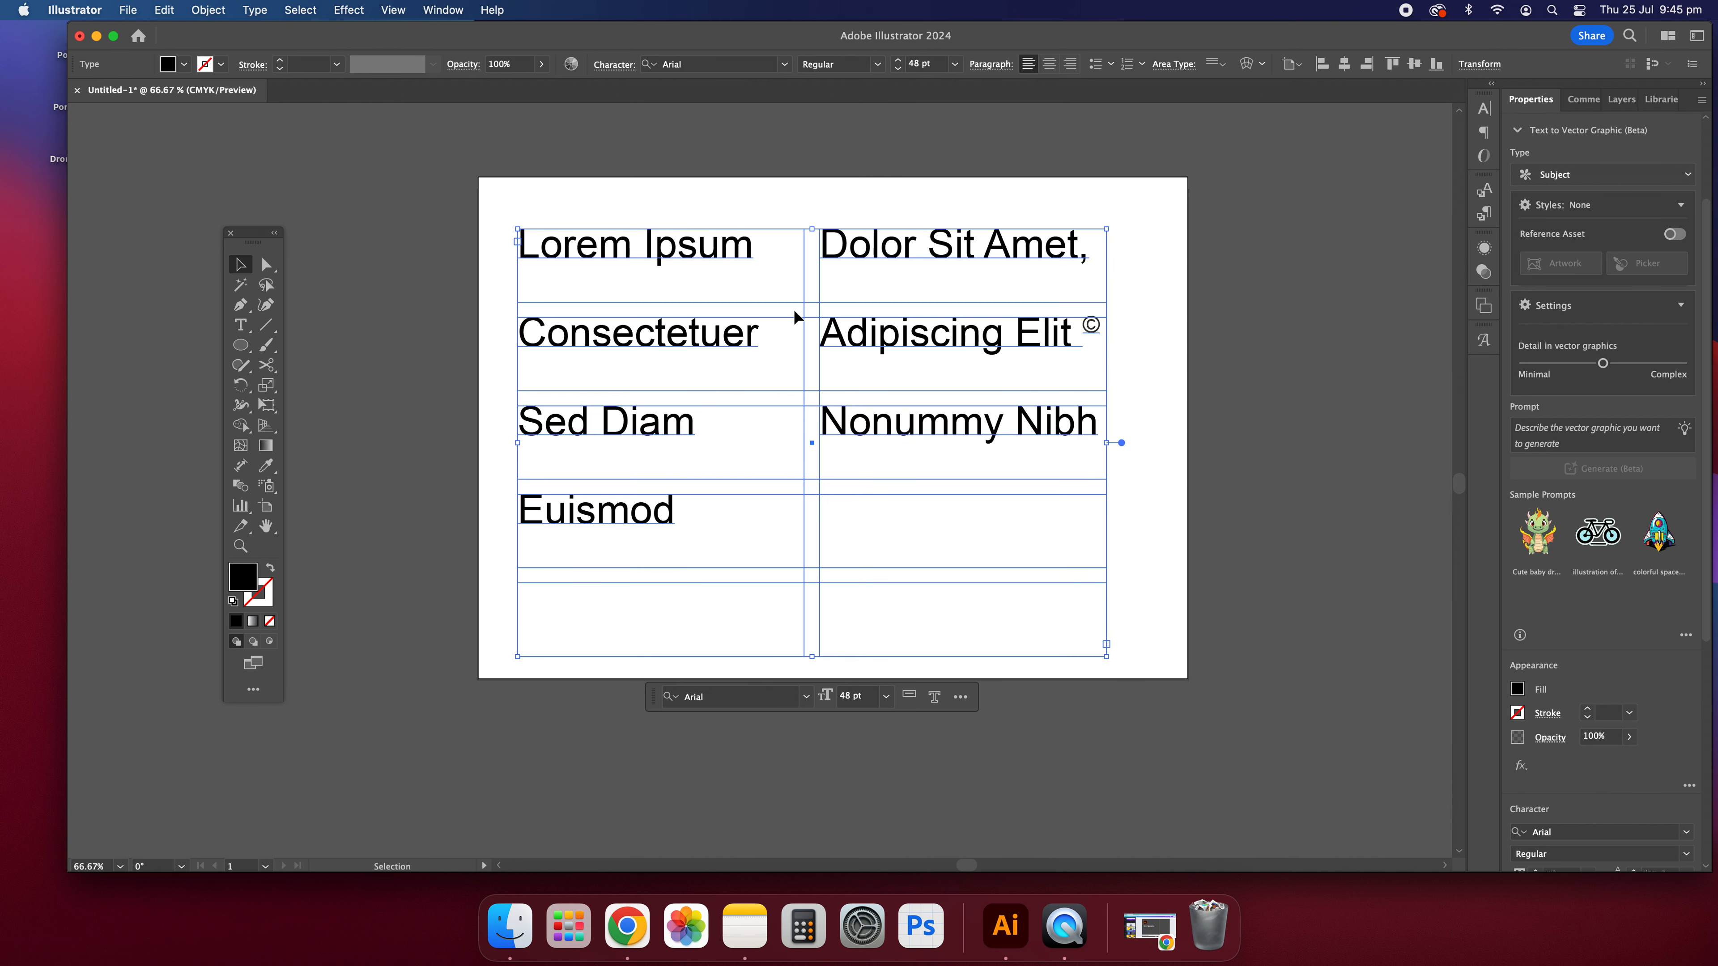
# Step: Try replacing "ecte" in "Consectetuer" with a long run of filler letters, and undo the replacement
pyautogui.click(808, 383)
pyautogui.click(615, 352)
pyautogui.doubleClick(614, 352)
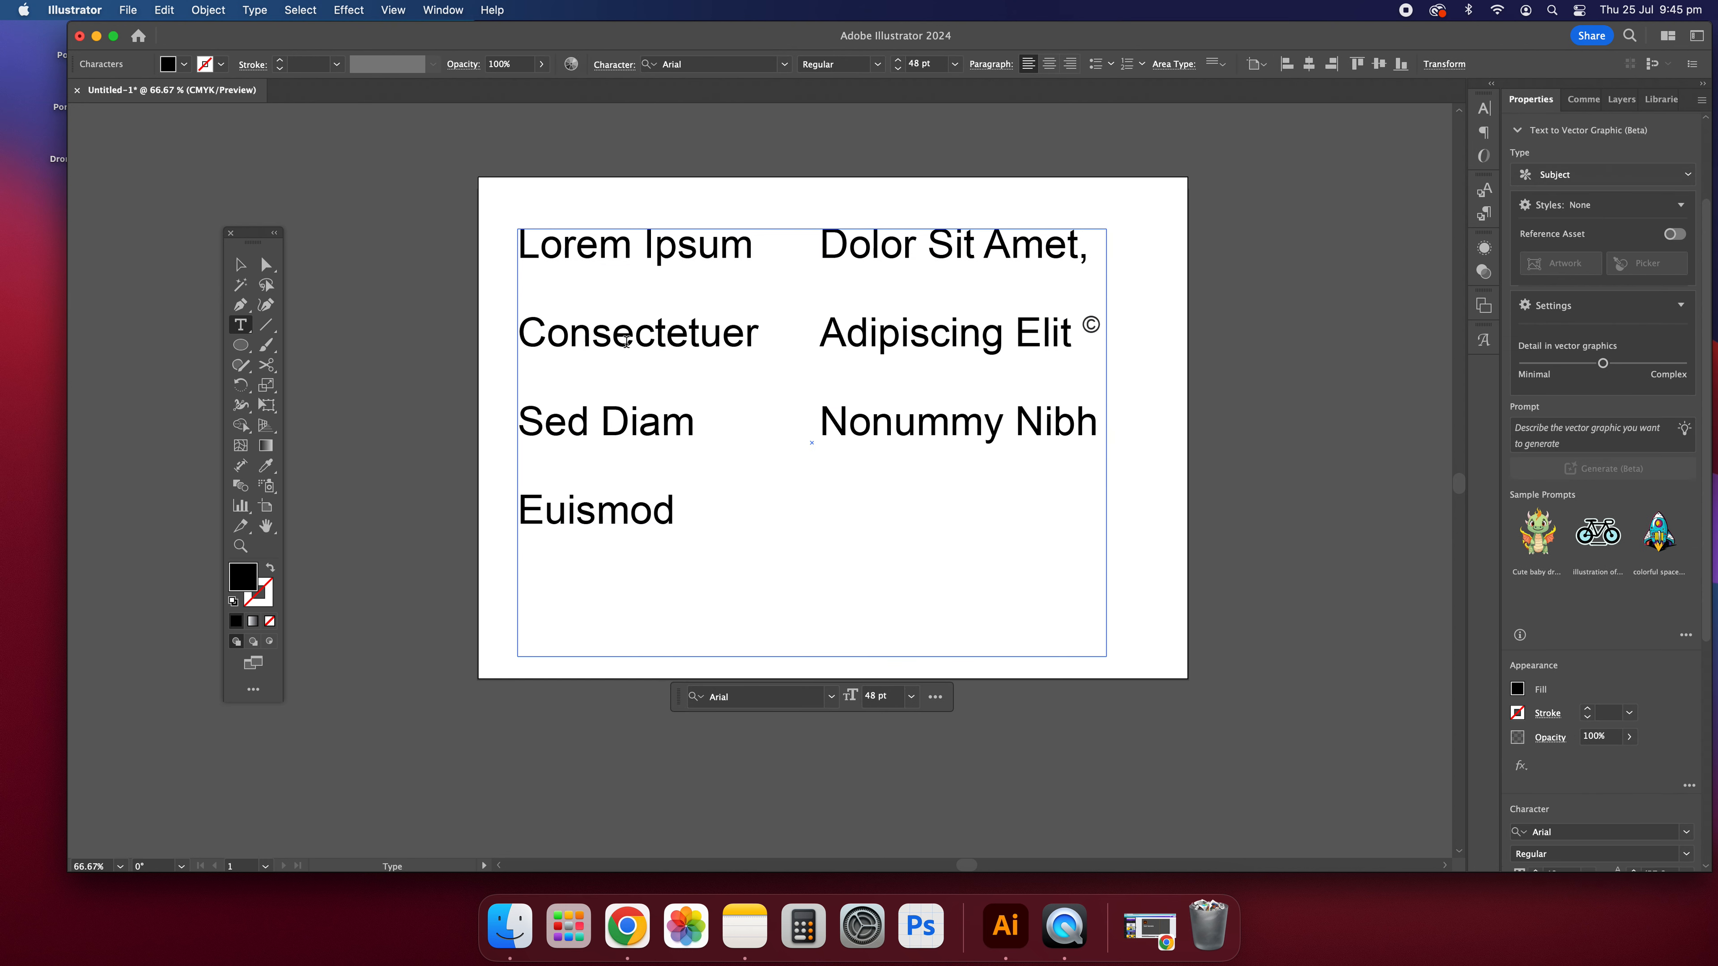
pyautogui.moveTo(613, 342); pyautogui.dragTo(687, 349)
pyautogui.write('jvfcvghjchgcchgchchgchgchghc')
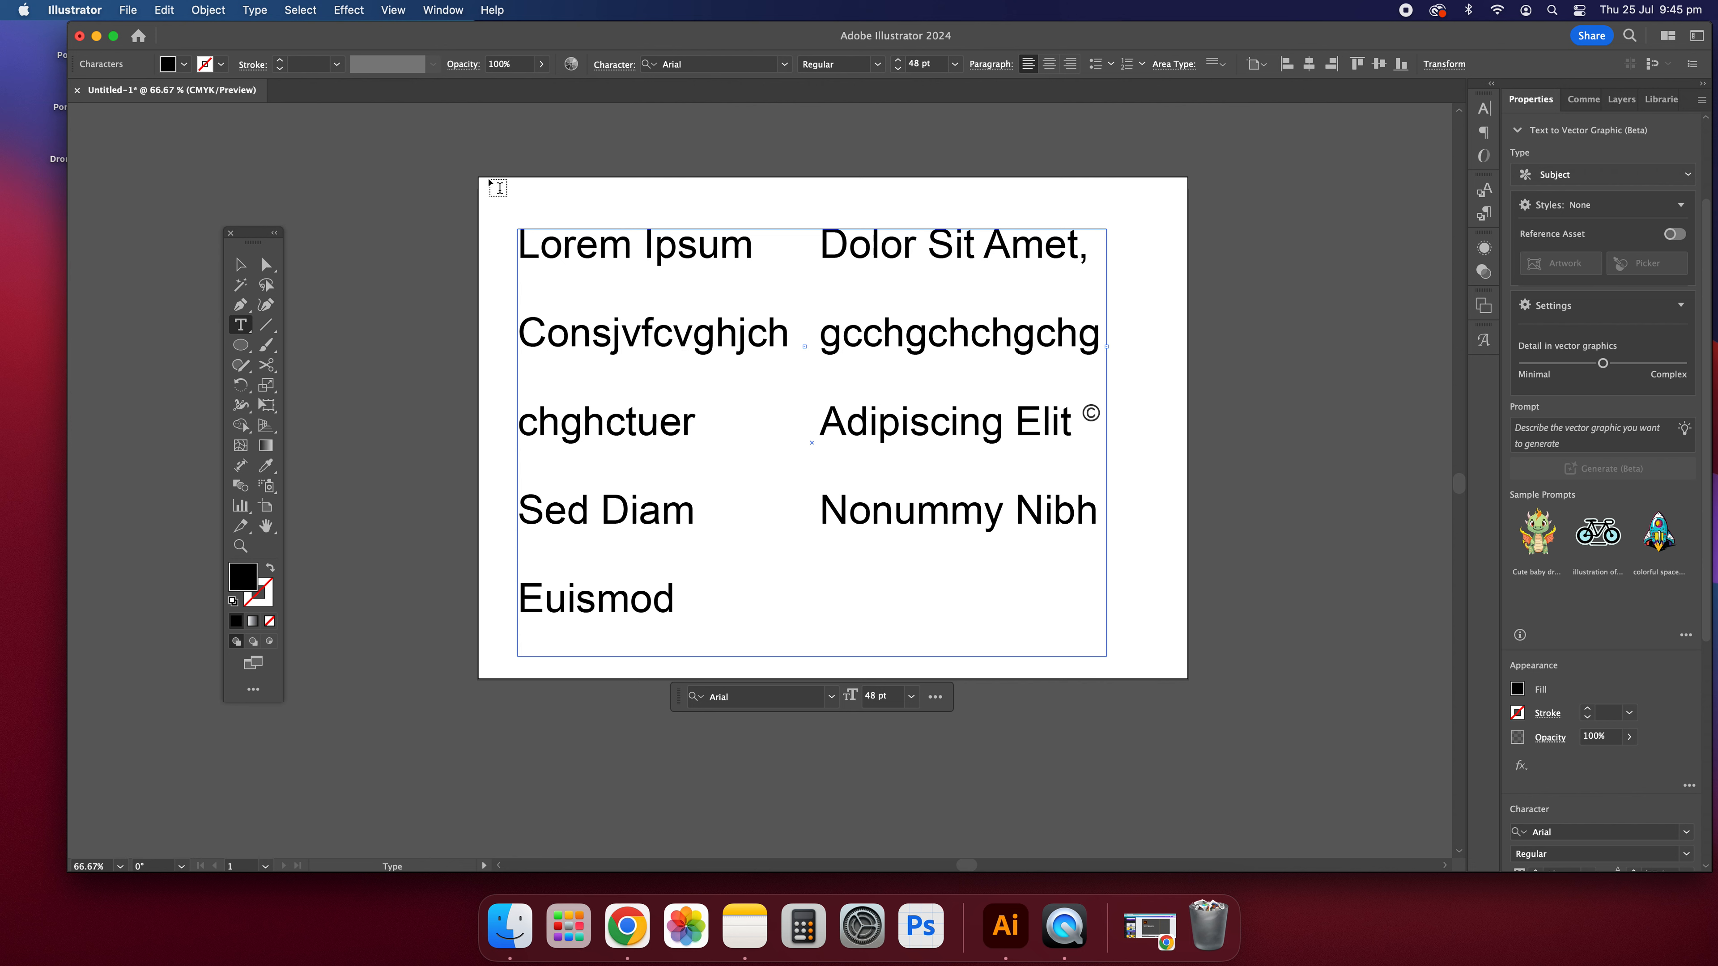
pyautogui.press('super+z')
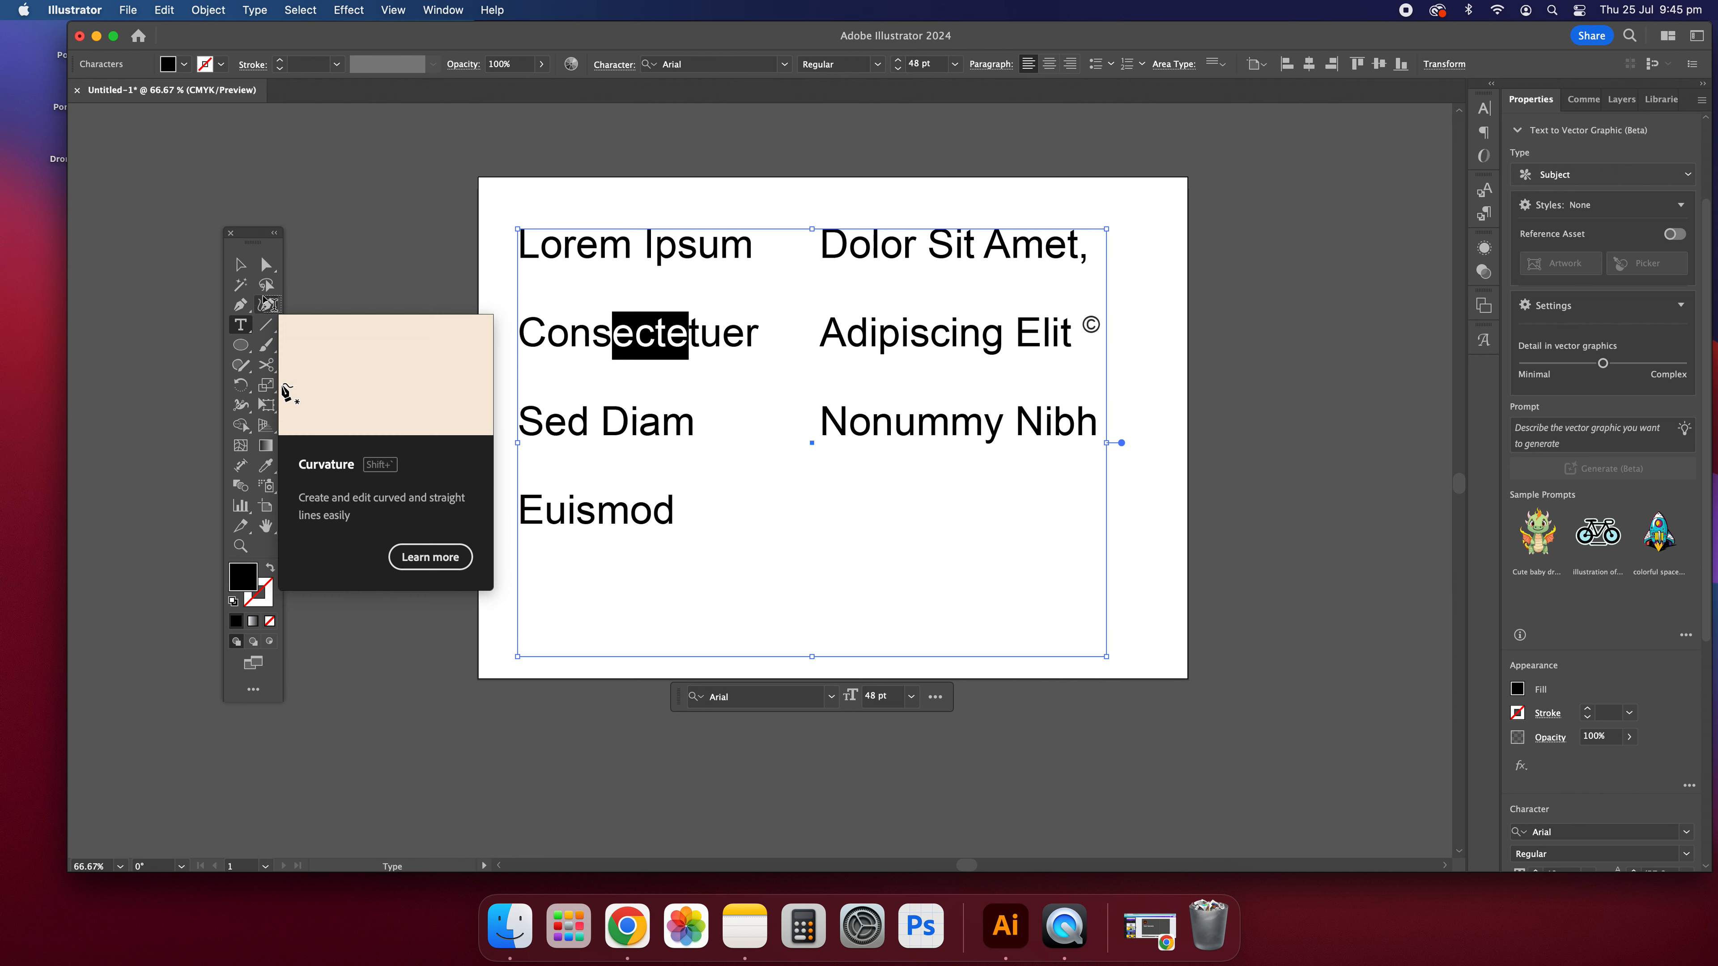
pyautogui.click(237, 264)
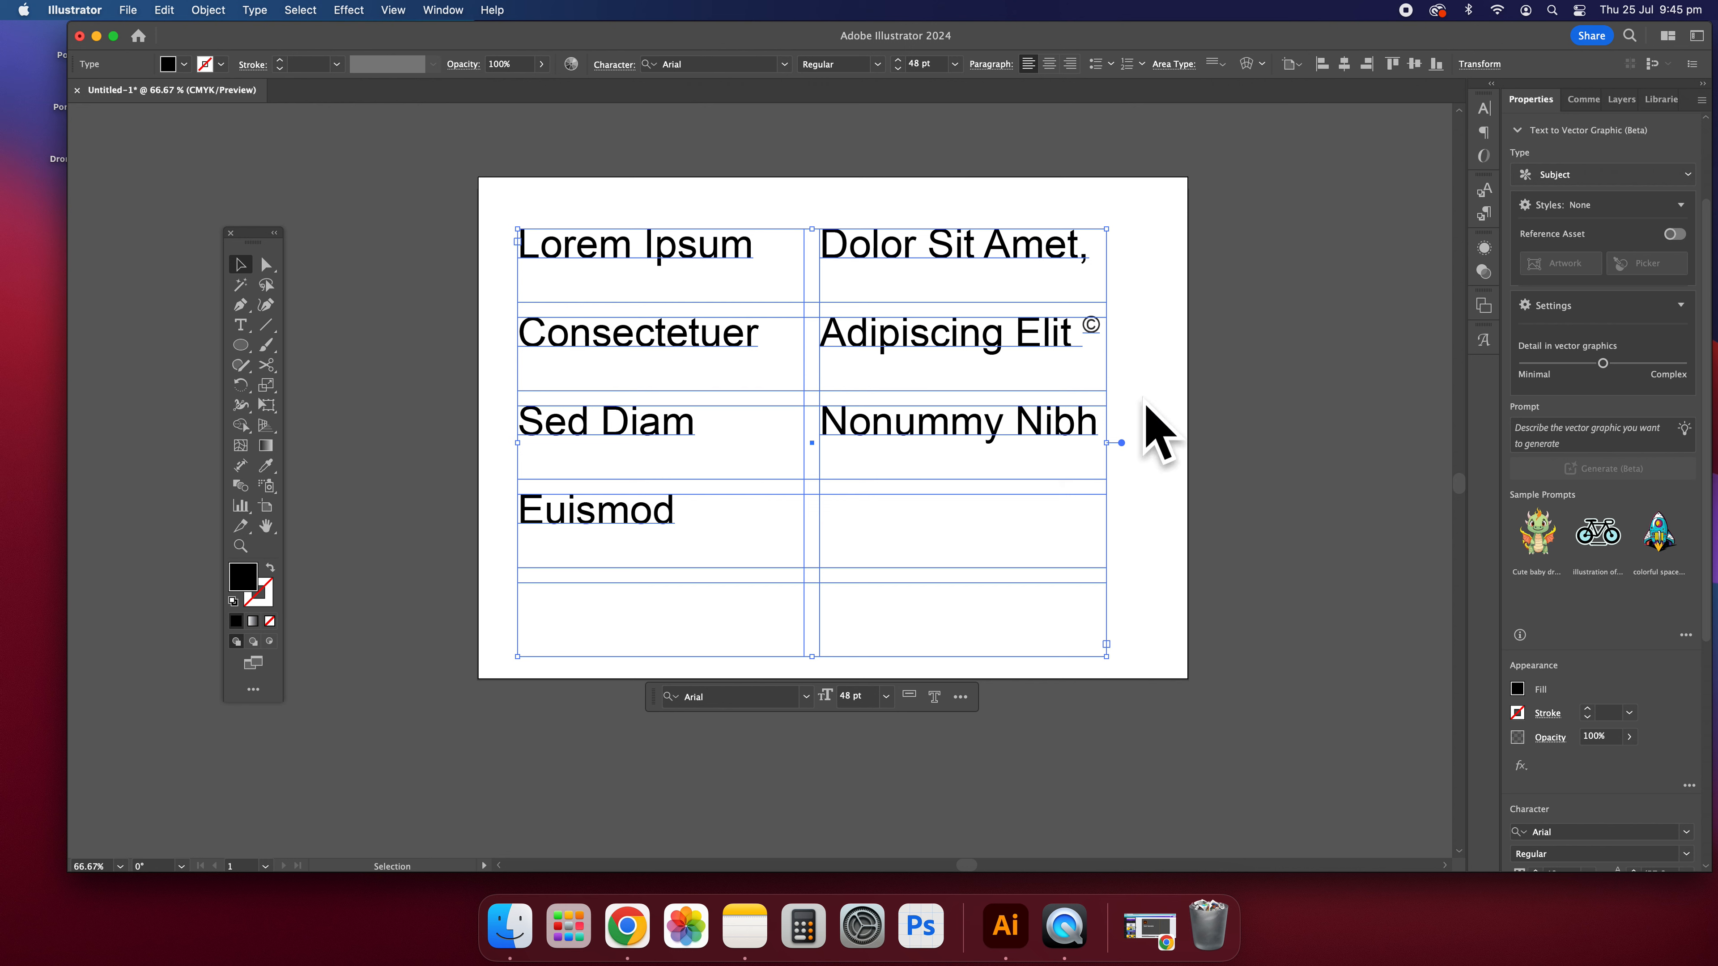
# Step: Insert the ™ glyph from the entire Arial glyph set directly after "Consectetuer", and leave the glyph set closed and the text deselected
pyautogui.click(708, 446)
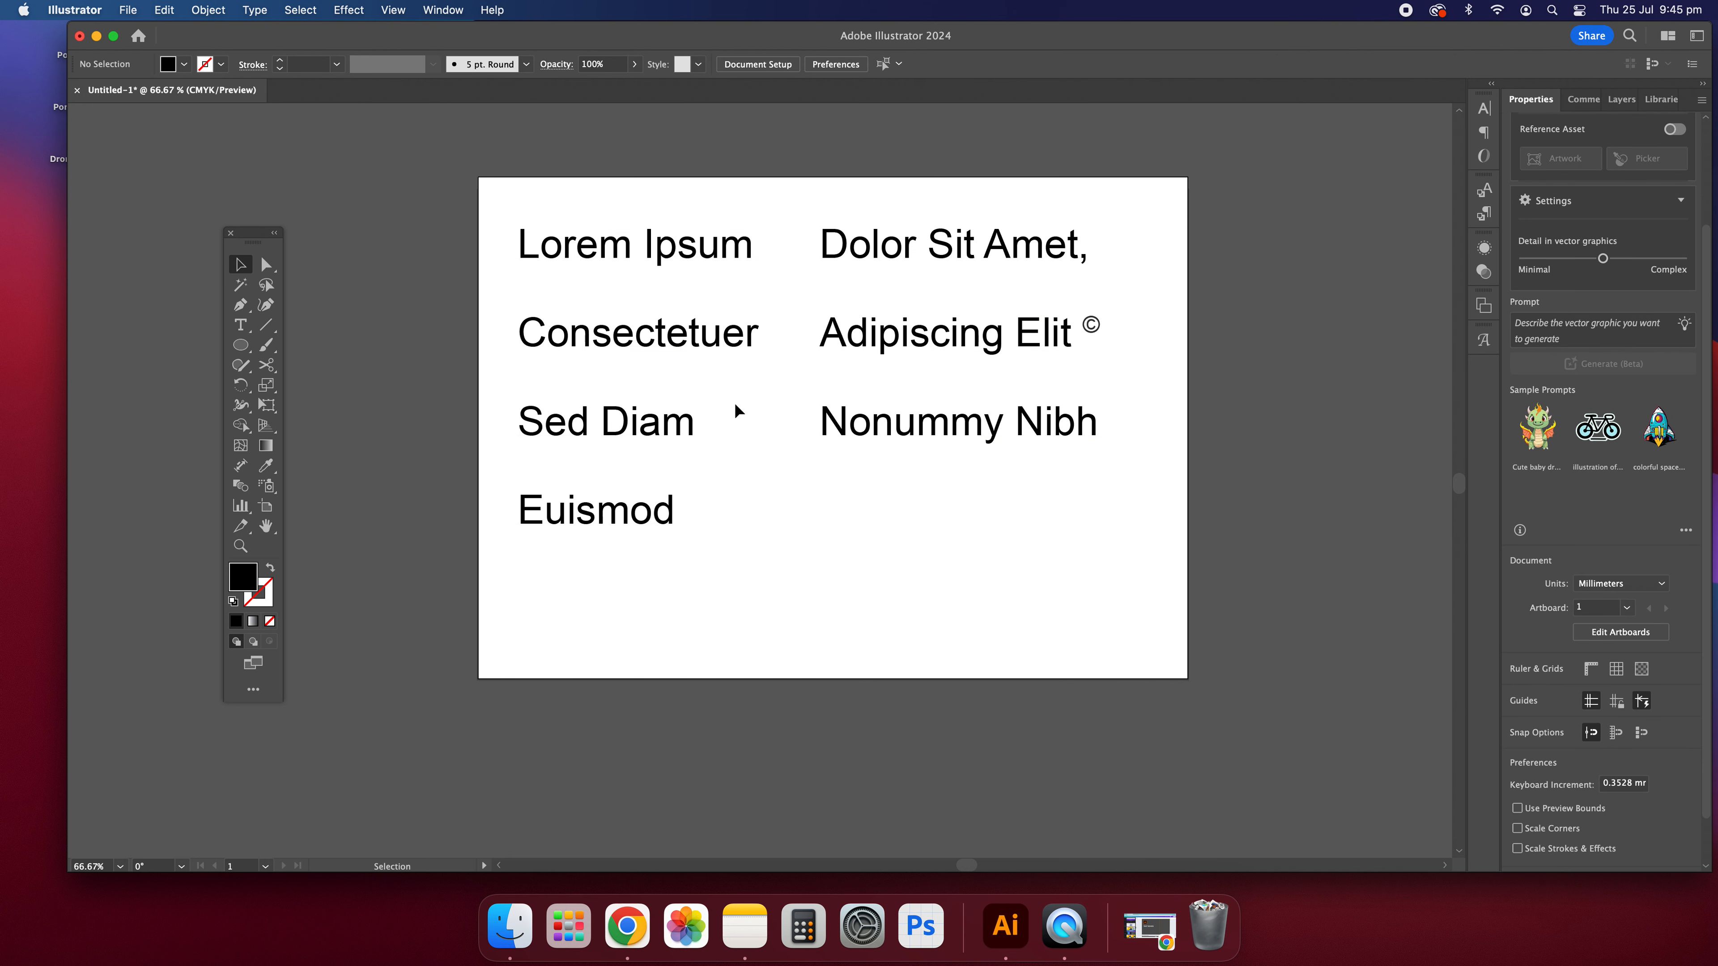
pyautogui.click(1484, 341)
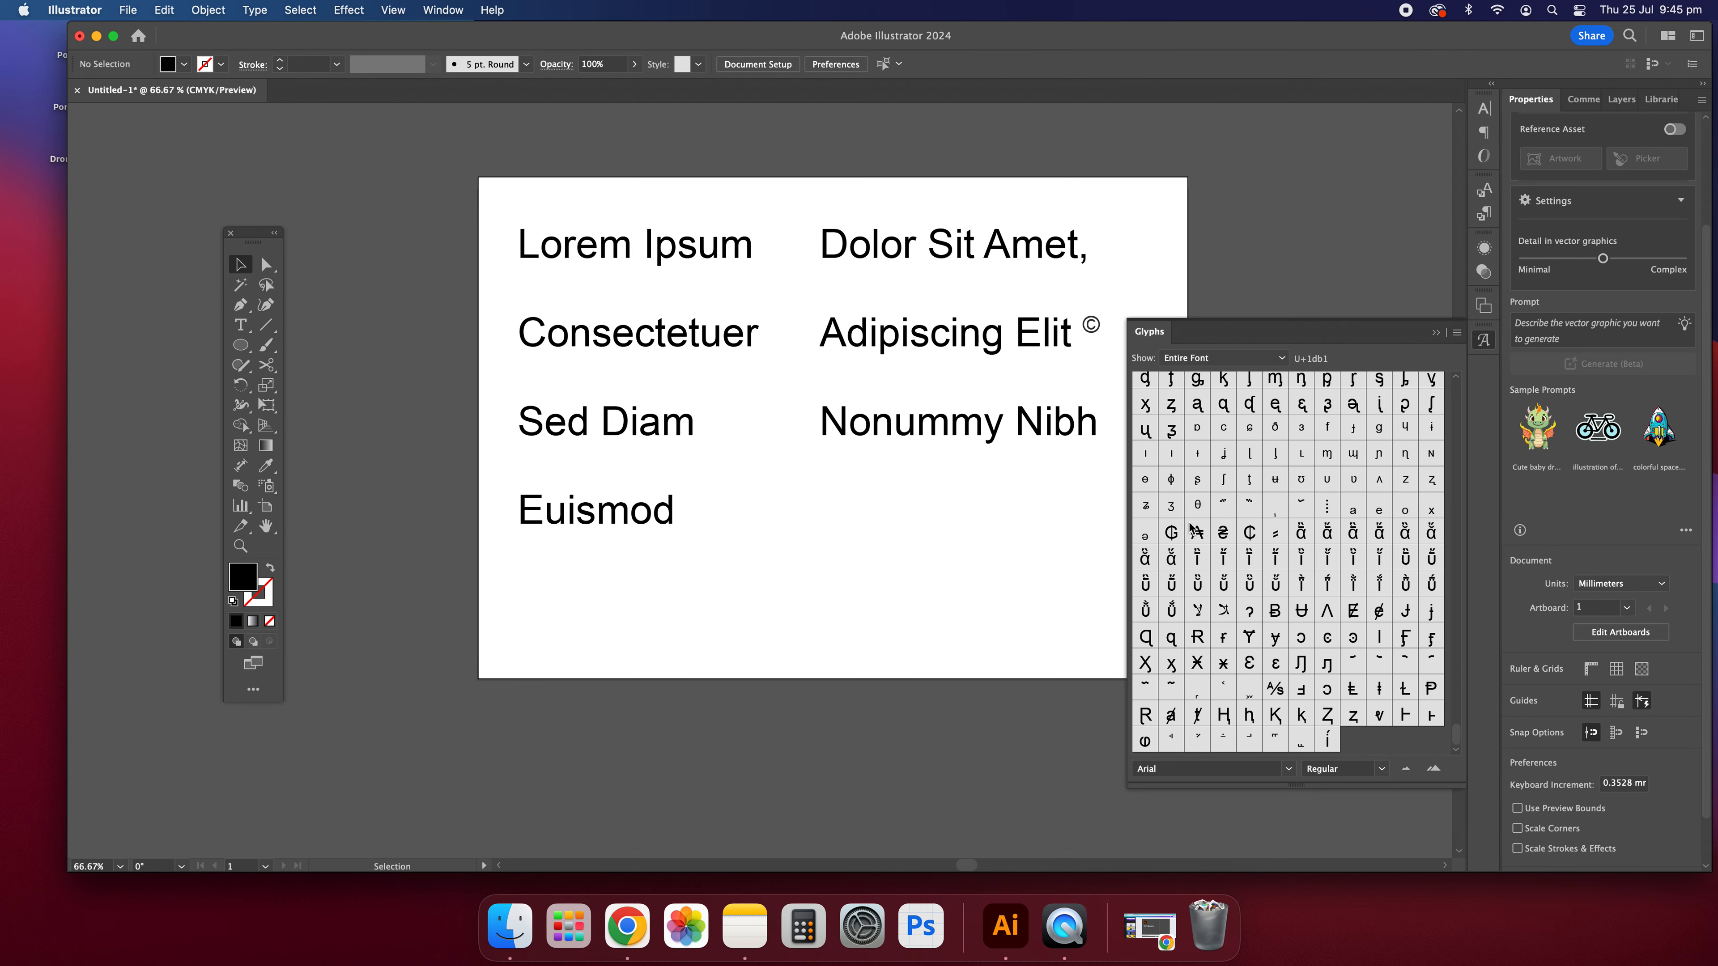
pyautogui.scroll(15, 1346, 505)
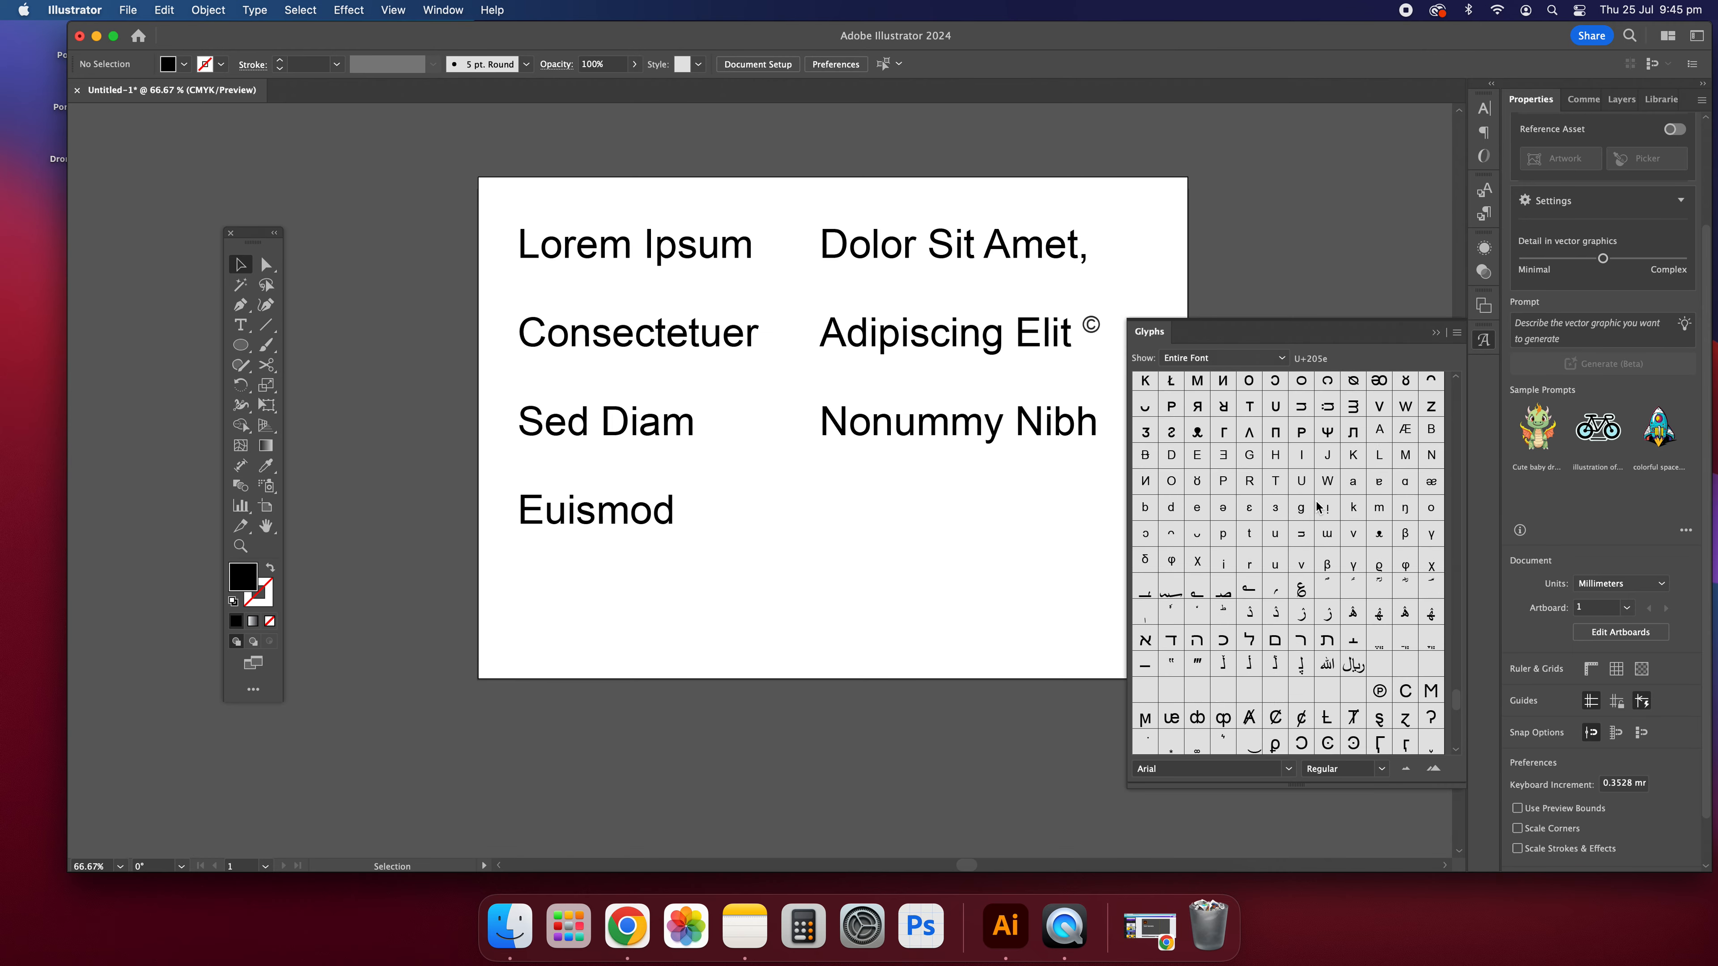
pyautogui.scroll(15, 1316, 506)
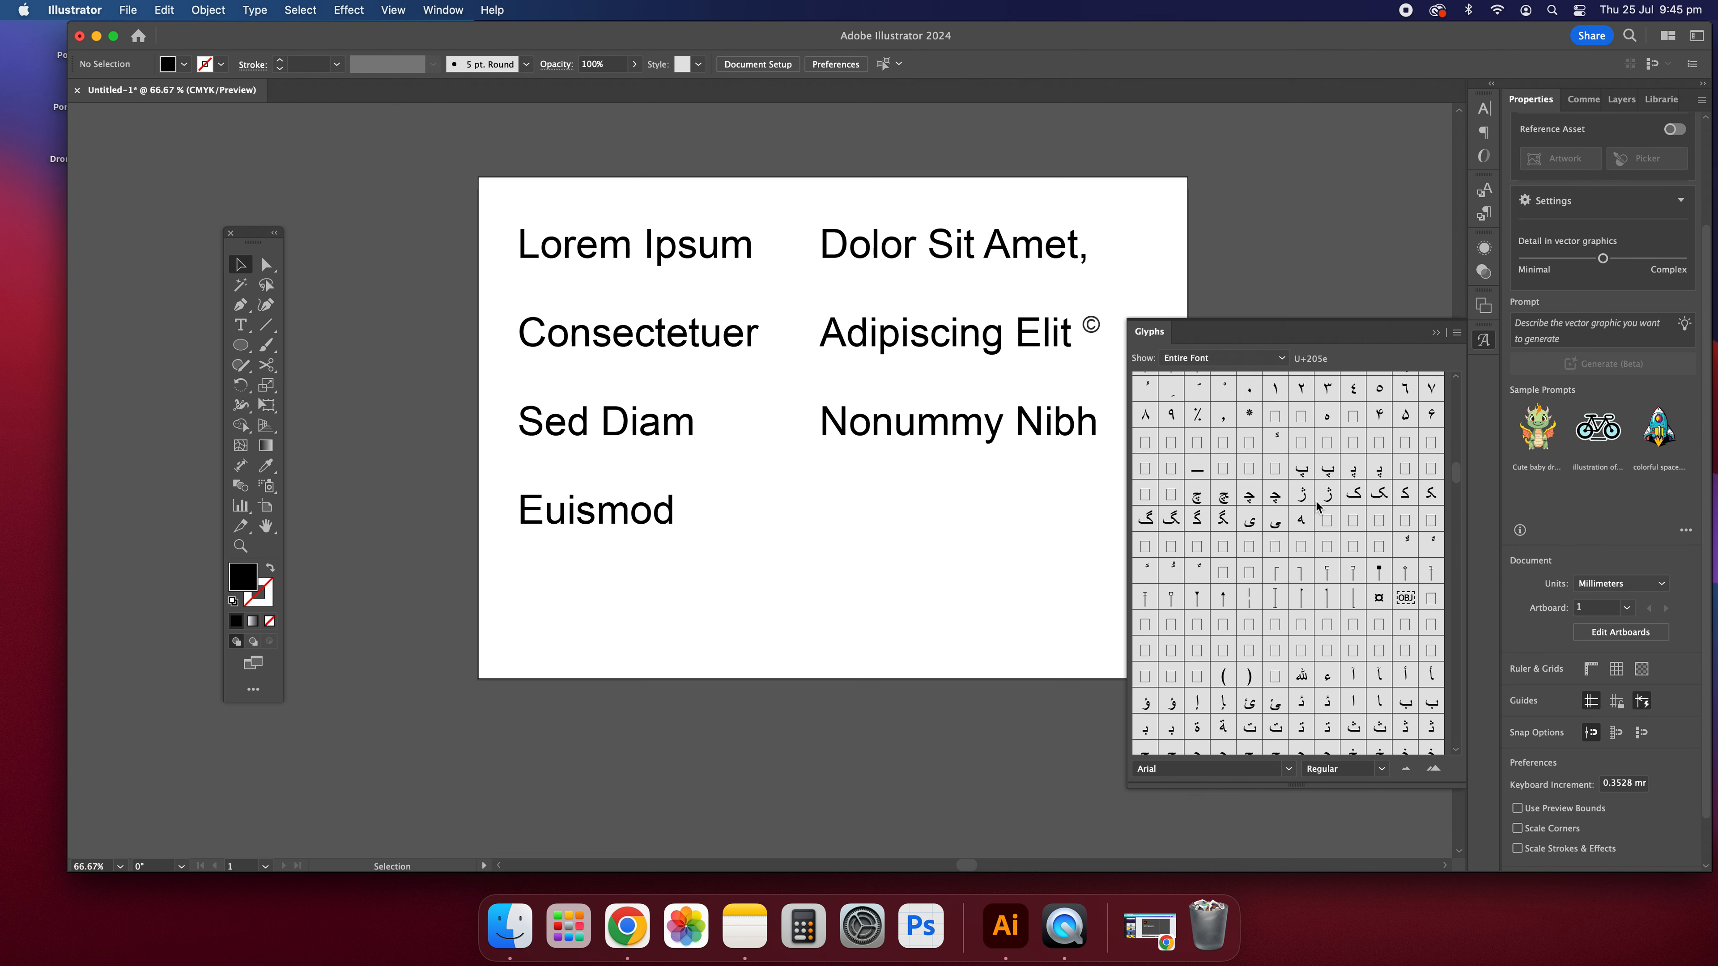
pyautogui.scroll(10, 1316, 506)
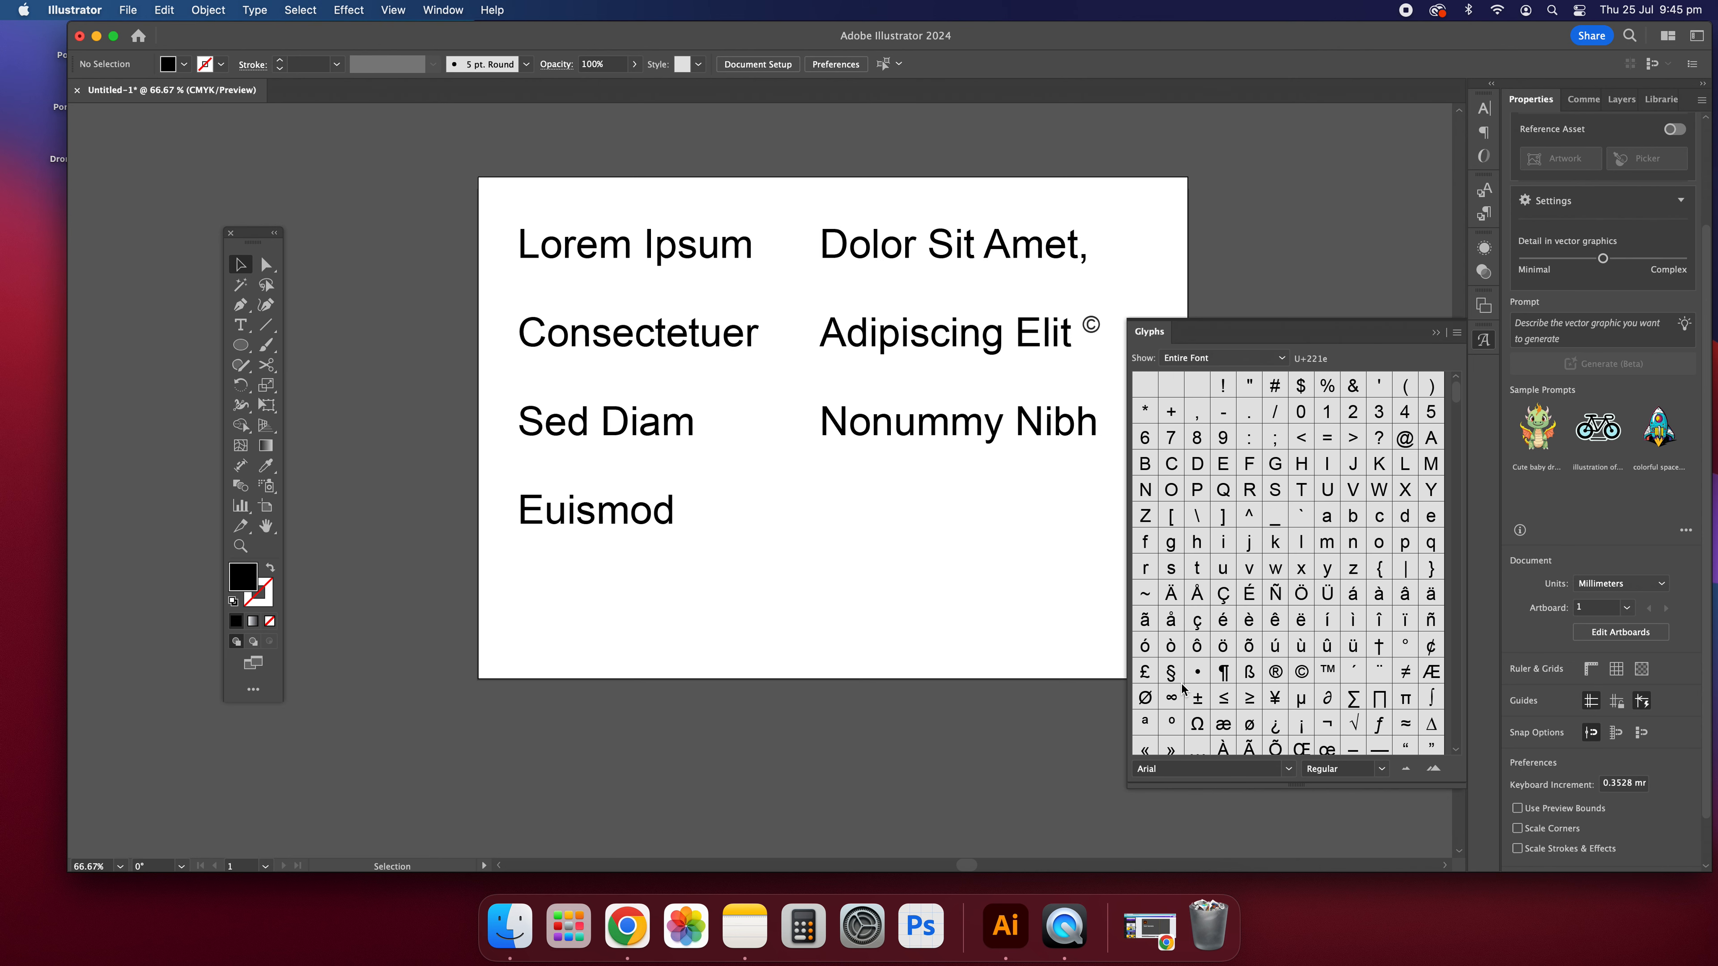
pyautogui.click(1327, 672)
pyautogui.doubleClick(623, 330)
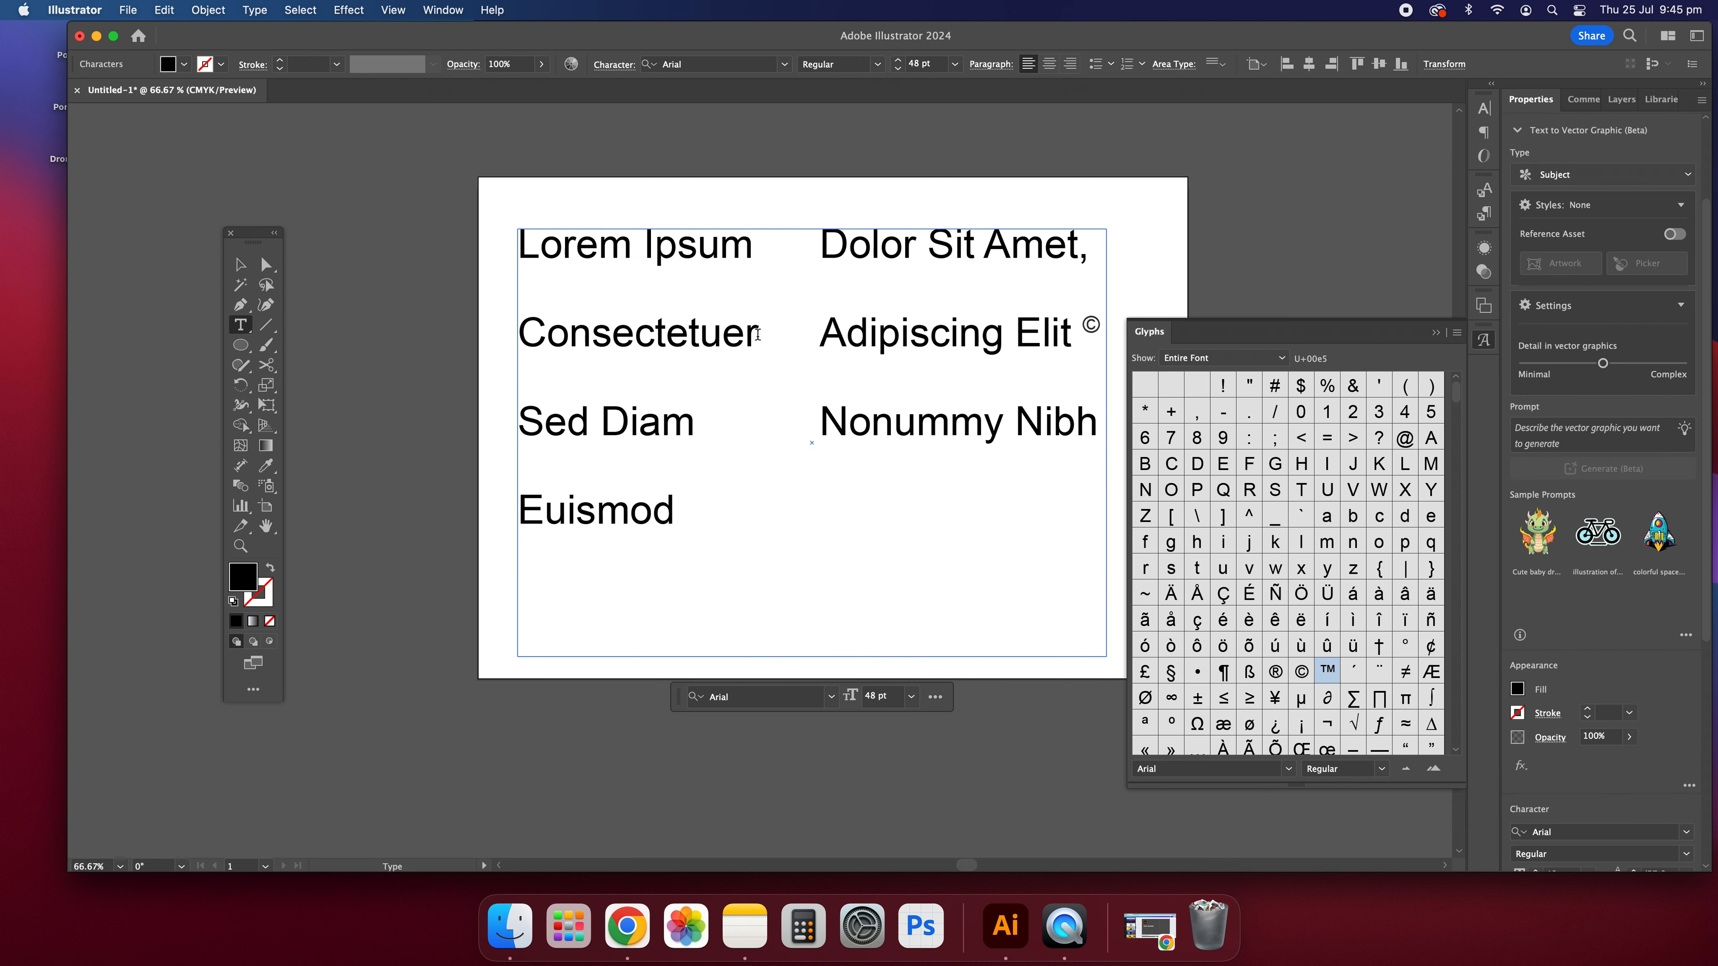
pyautogui.doubleClick(1328, 671)
pyautogui.click(1484, 341)
pyautogui.click(230, 265)
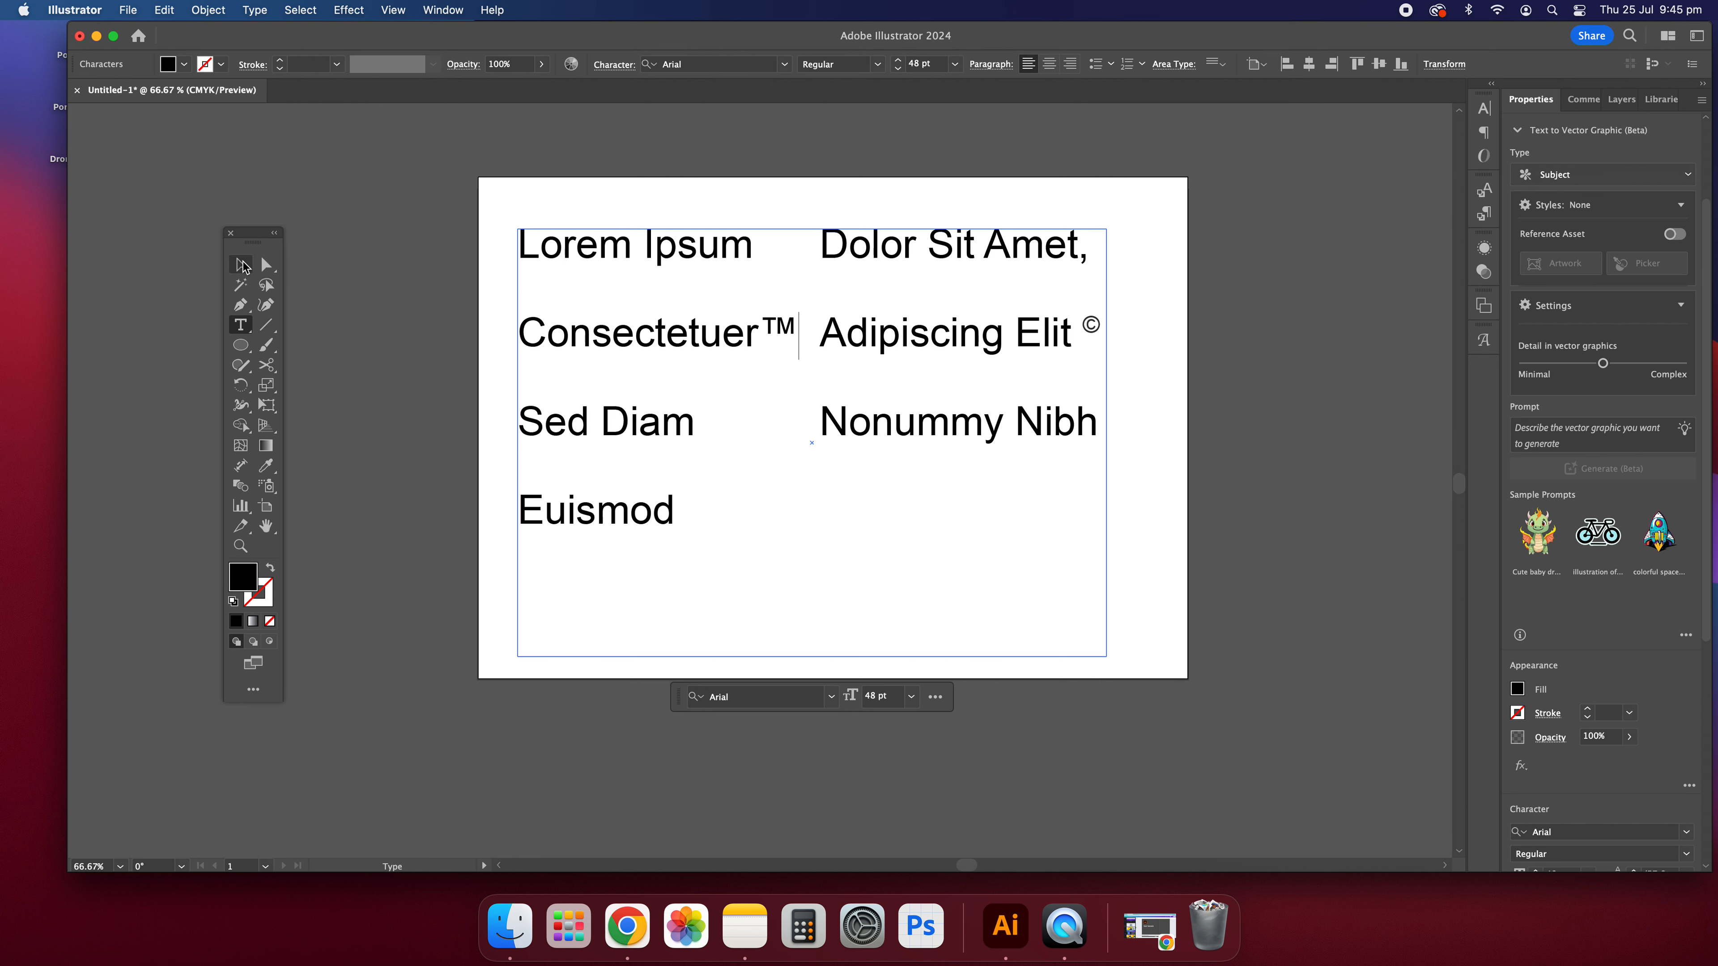
pyautogui.click(353, 324)
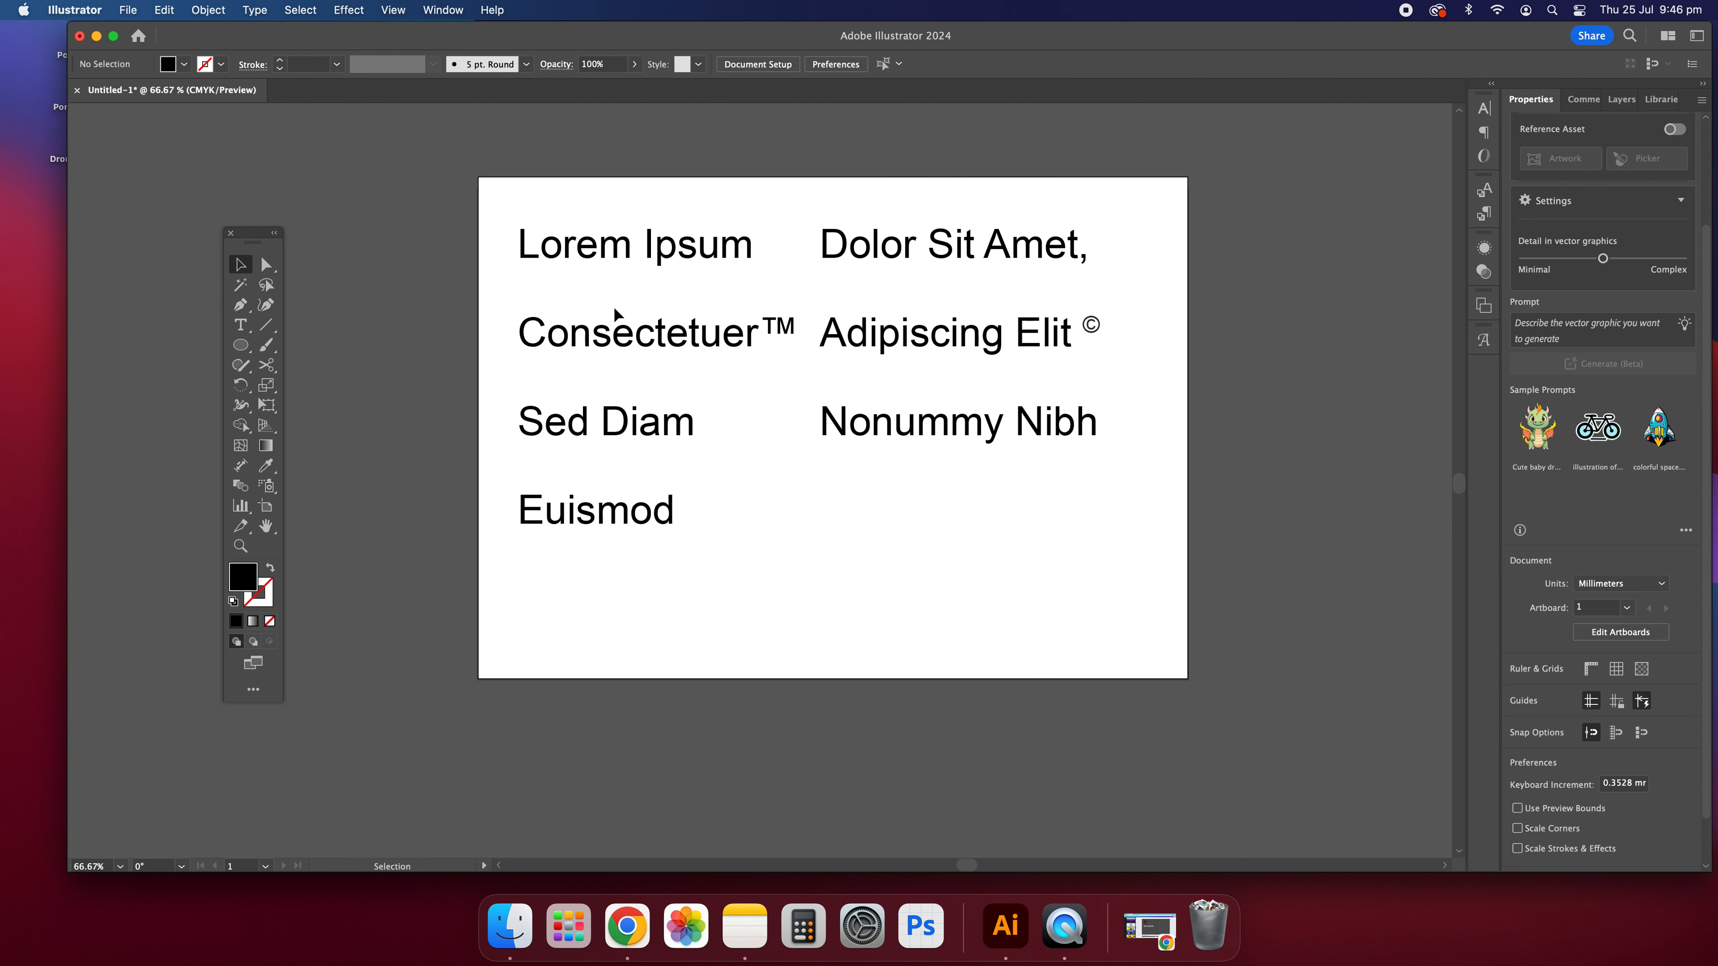